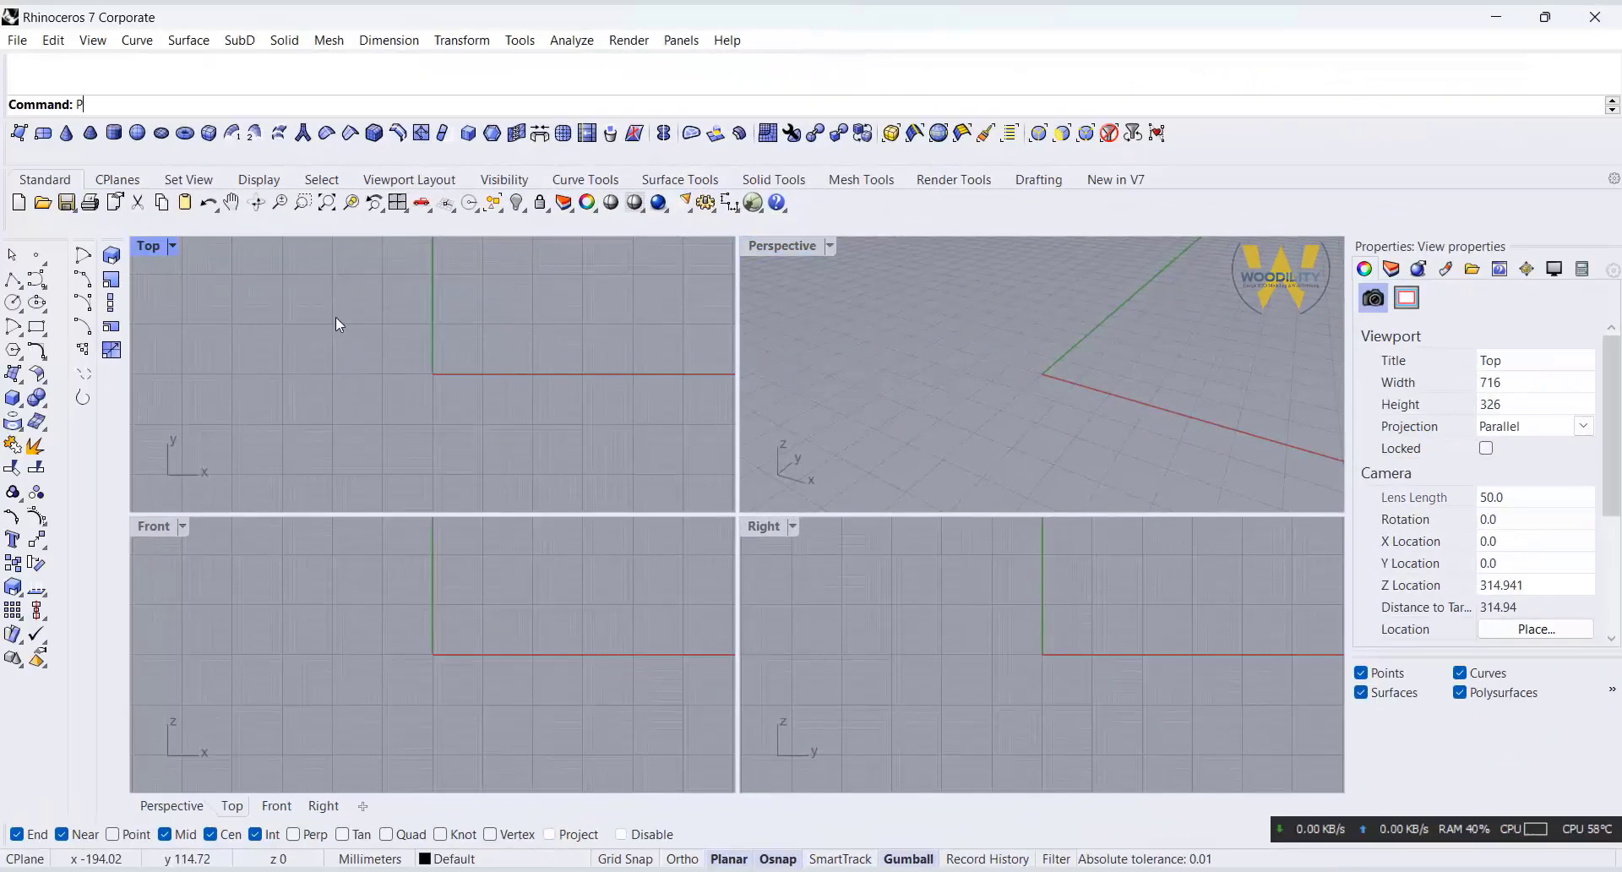
Insert the rosette reference picture in the Top view, with one corner near the origin.
{"action": "type", "text": "icture"}
{"action": "key", "text": "Return"}
{"action": "scroll", "coordinate": [1386, 549], "scroll_direction": "down", "scroll_amount": 3}
{"action": "double_click", "coordinate": [1385, 549]}
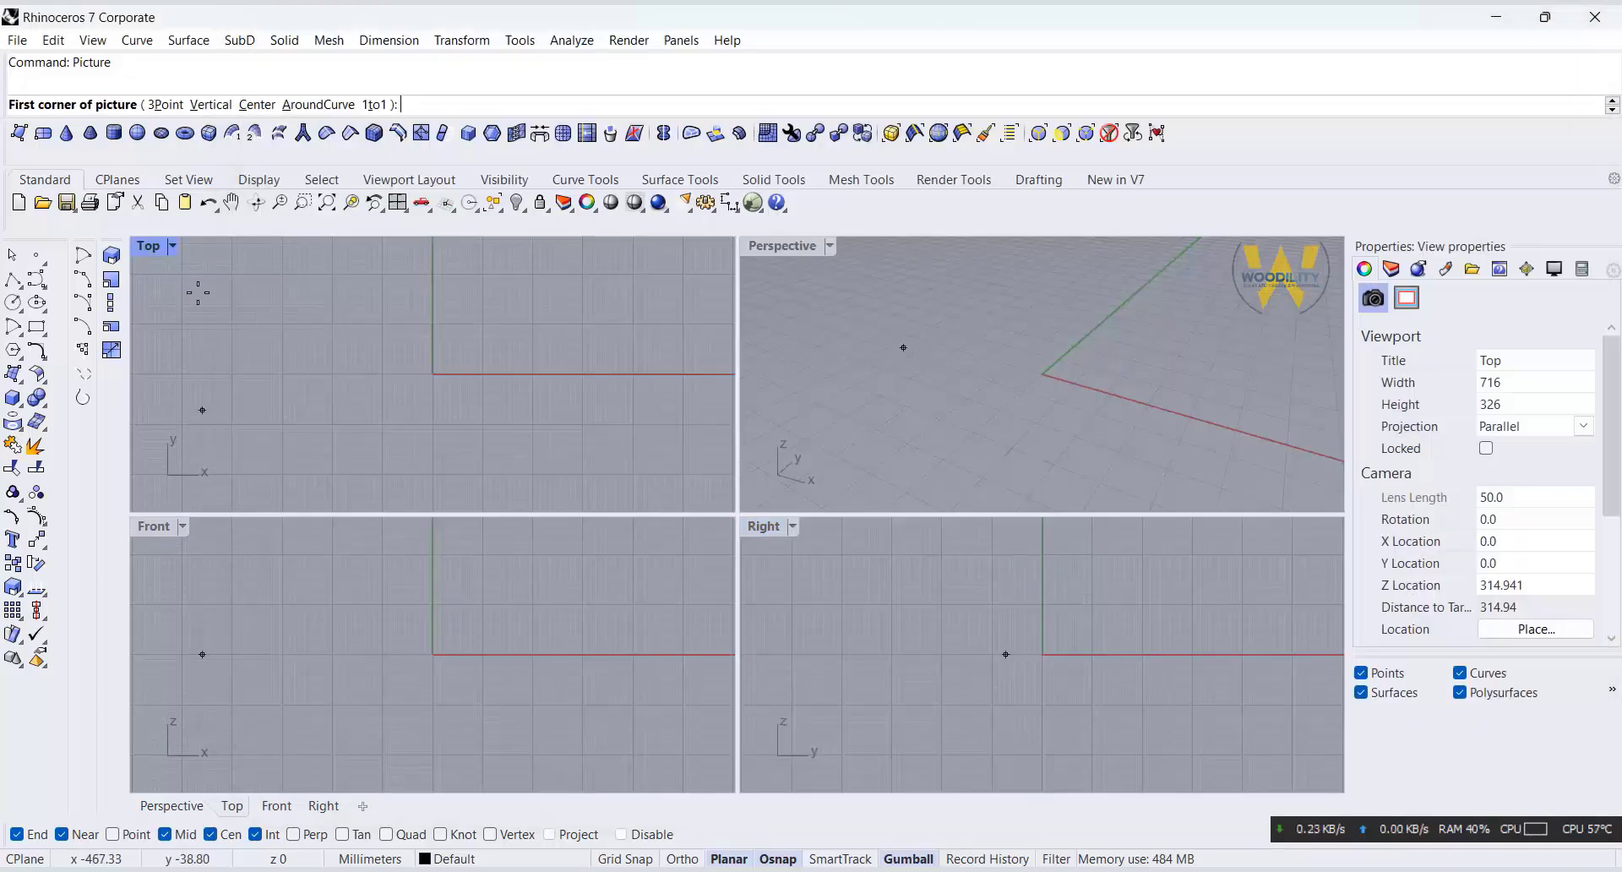
{"action": "left_click", "coordinate": [438, 375]}
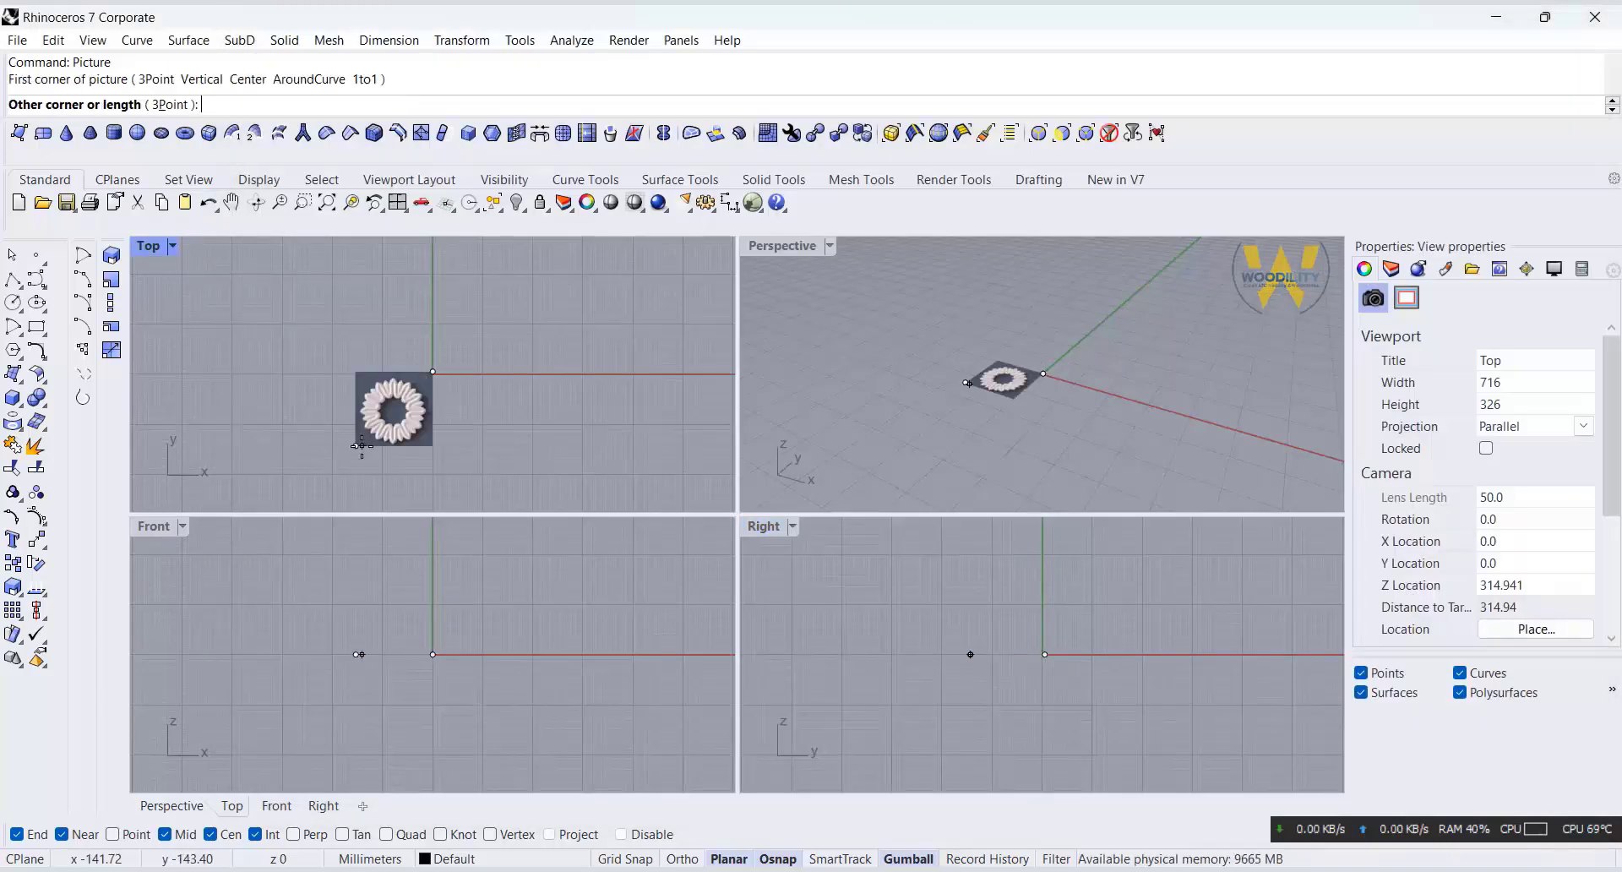
{"action": "left_click", "coordinate": [188, 473]}
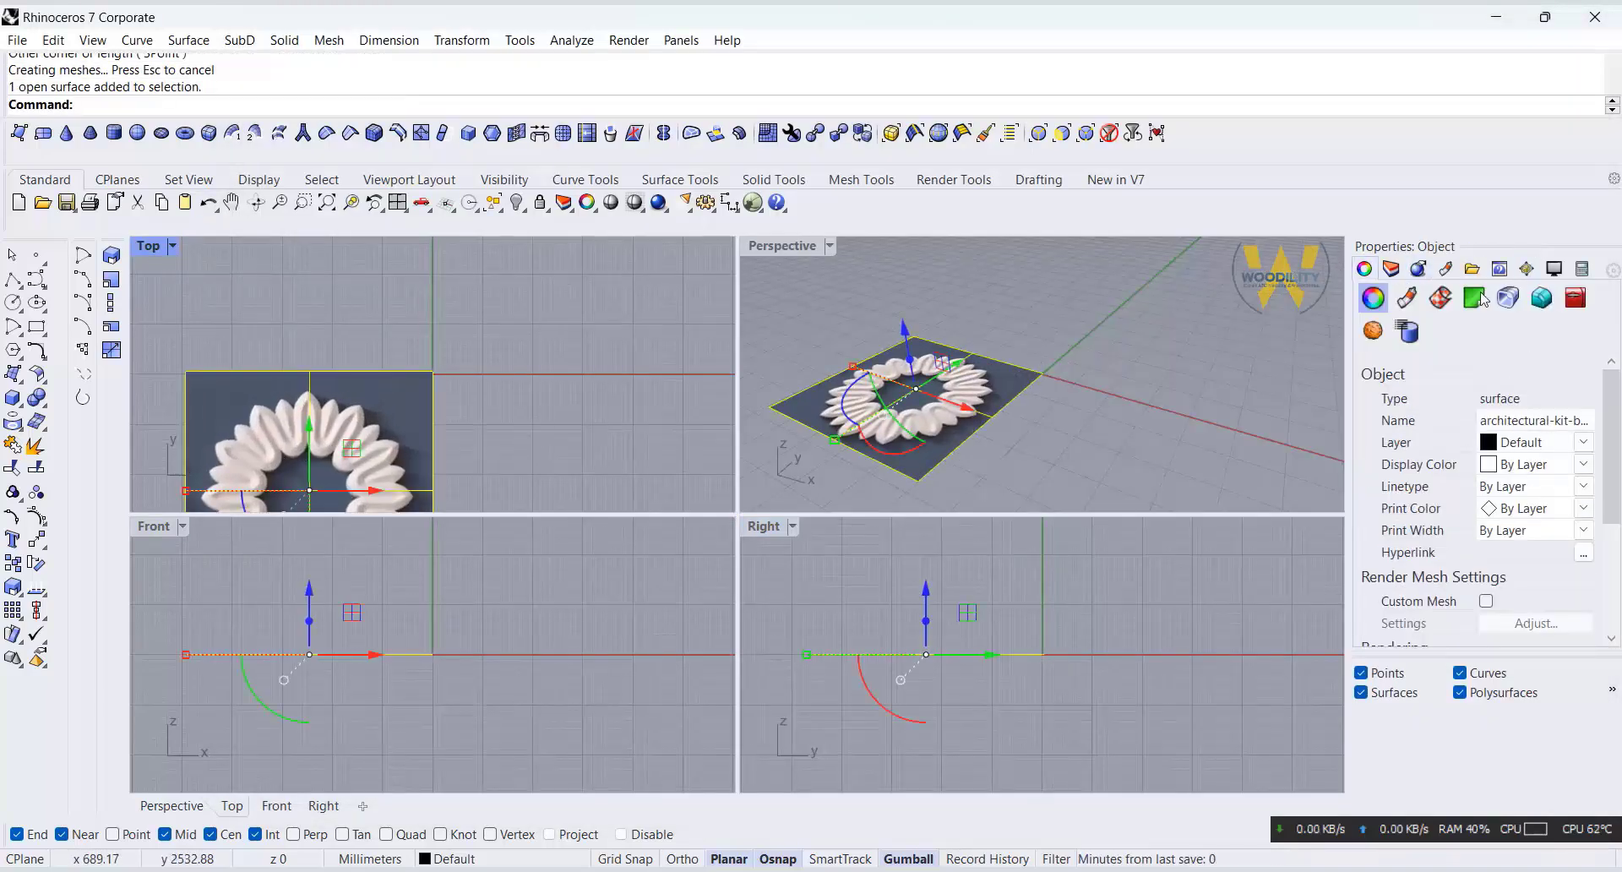
Set the picture's X, Y and Z position to 0.
{"action": "left_click", "coordinate": [1527, 268]}
{"action": "scroll", "coordinate": [1438, 497], "scroll_direction": "down", "scroll_amount": 1}
{"action": "type", "text": "0"}
{"action": "key", "text": "Tab"}
{"action": "type", "text": "0"}
{"action": "key", "text": "Tab"}
{"action": "type", "text": "0"}
{"action": "left_click", "coordinate": [554, 433]}
Draw a vertical polyline in the Top view from the rosette's uppermost petal tip through its middle to below the picture.
{"action": "right_click_drag", "start_coordinate": [541, 402], "coordinate": [445, 510]}
{"action": "double_click", "coordinate": [143, 241]}
{"action": "right_click_drag", "start_coordinate": [917, 346], "coordinate": [779, 365]}
{"action": "left_click", "coordinate": [13, 279]}
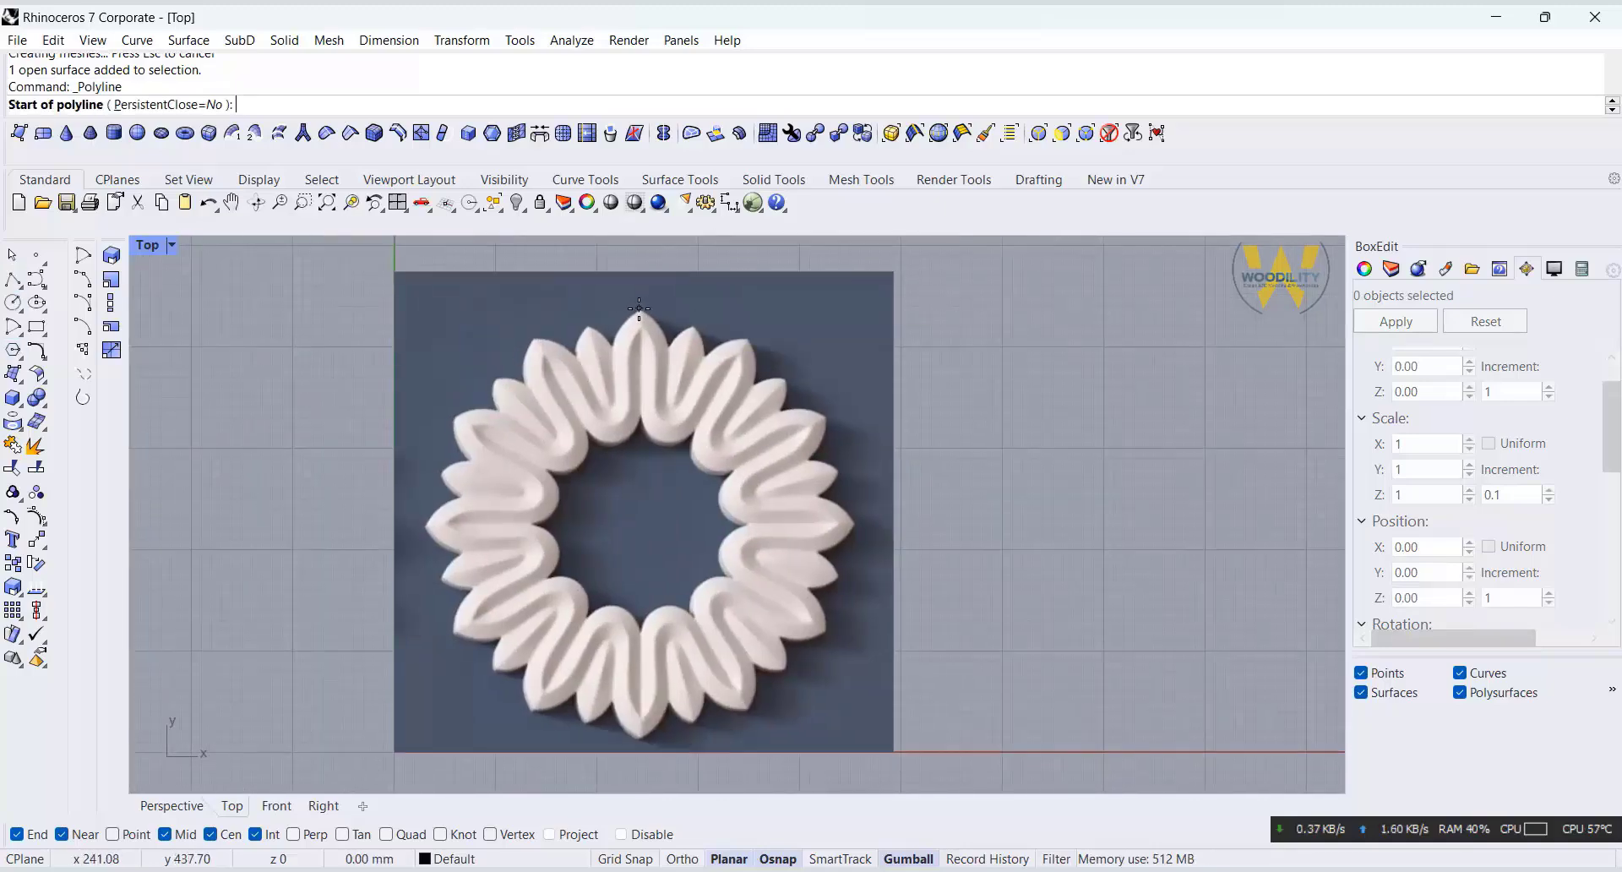
{"action": "left_click", "coordinate": [638, 308]}
{"action": "left_click", "coordinate": [640, 772]}
{"action": "key", "text": "Return"}
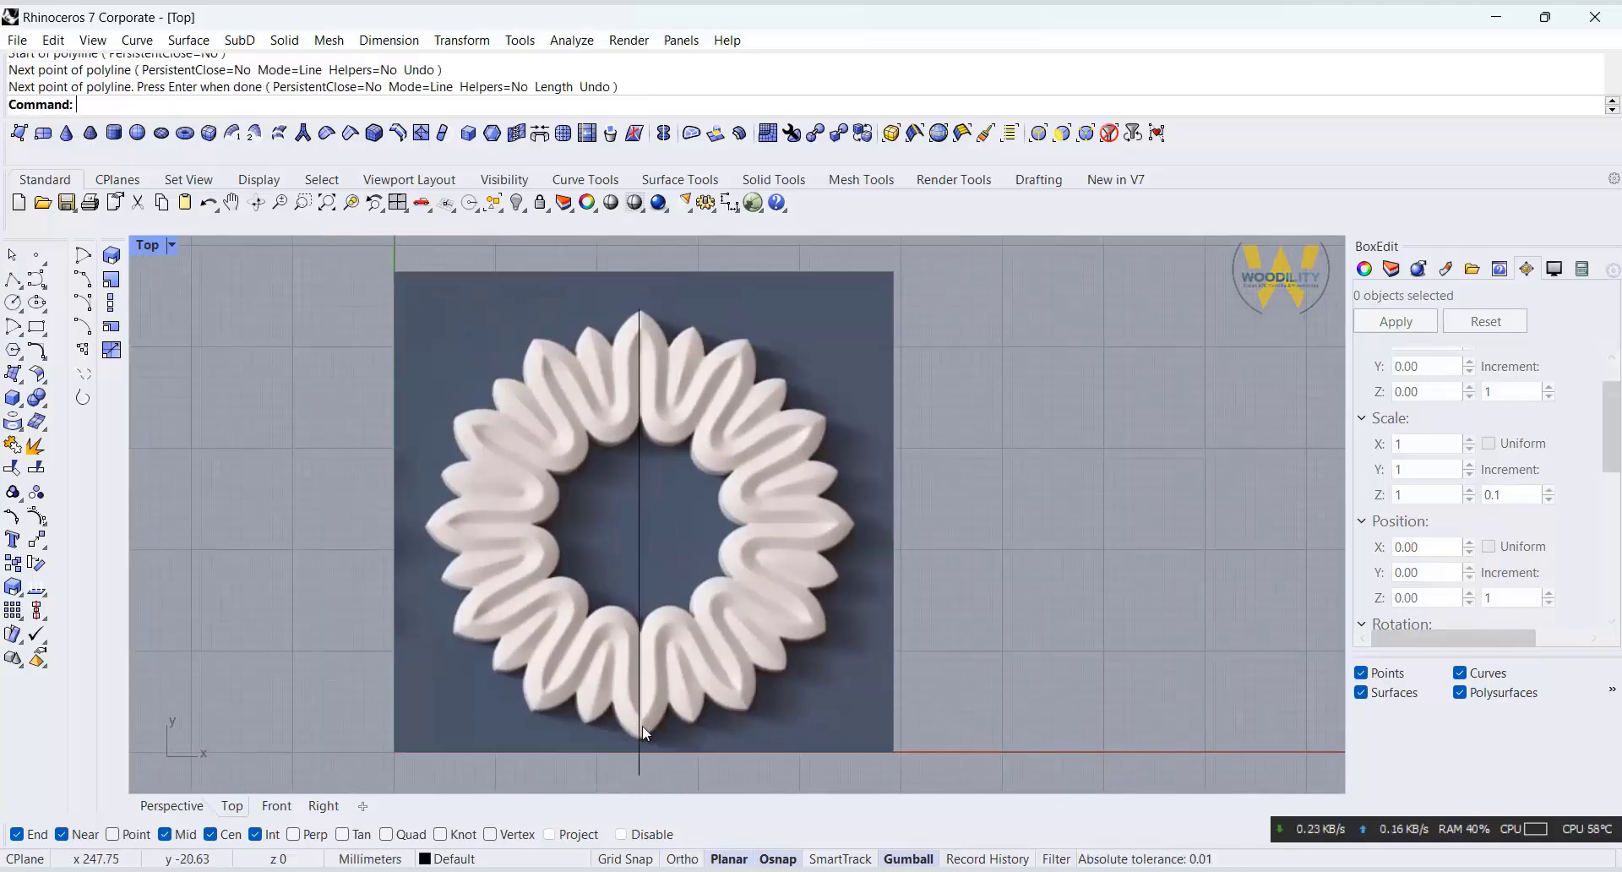
Draw a circle of about 88 mm radius centred on the vertical line, following the rosette's inner opening.
{"action": "right_click_drag", "start_coordinate": [457, 354], "coordinate": [384, 352]}
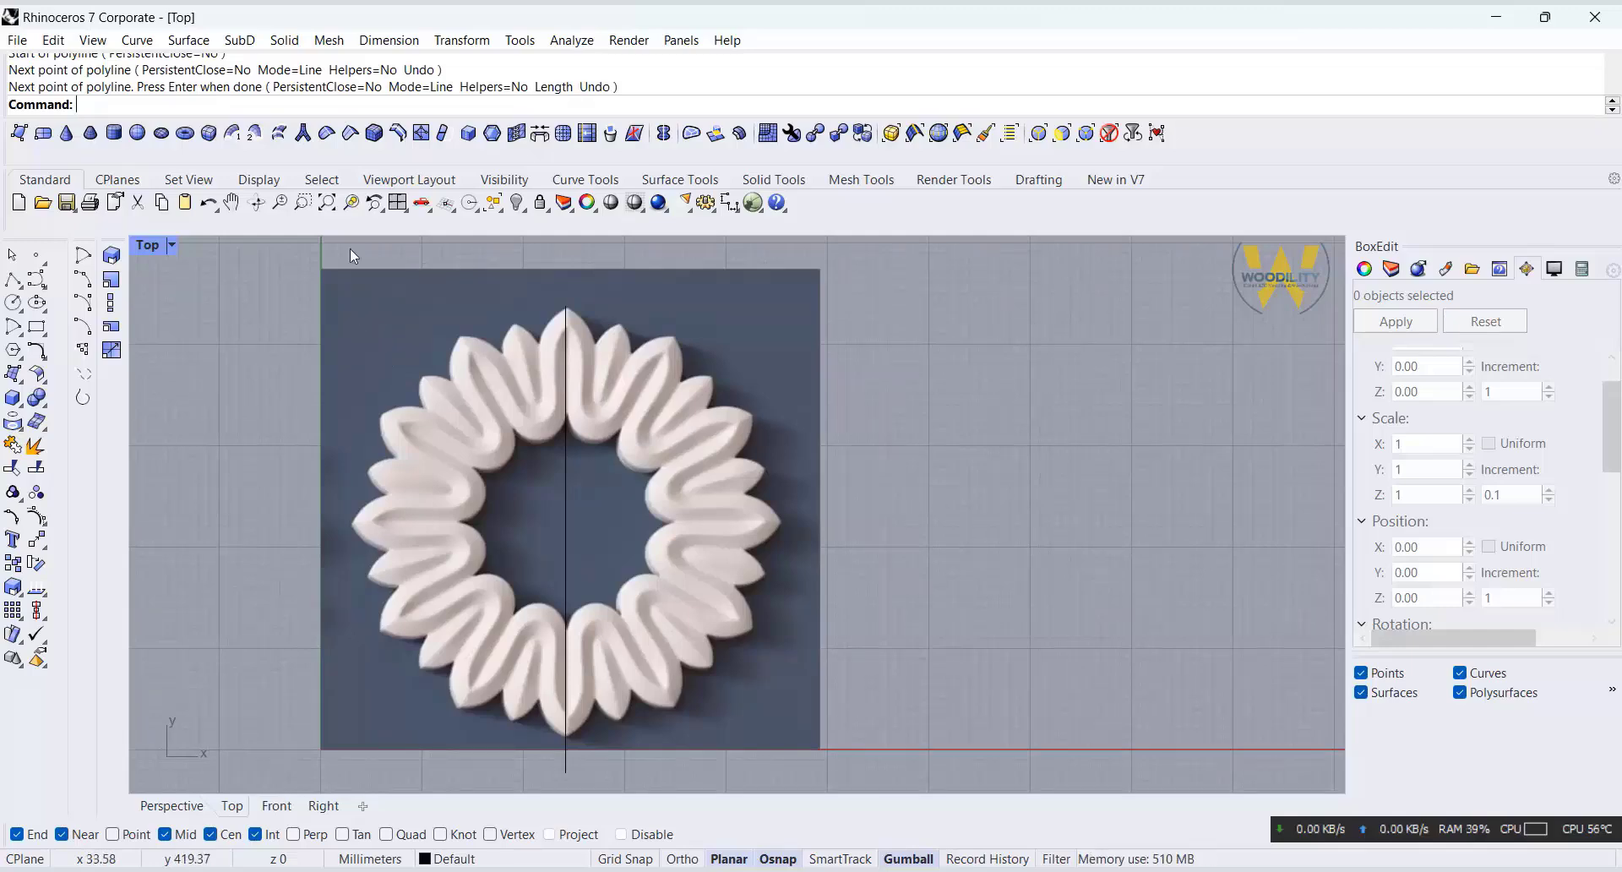
{"action": "left_click", "coordinate": [13, 302]}
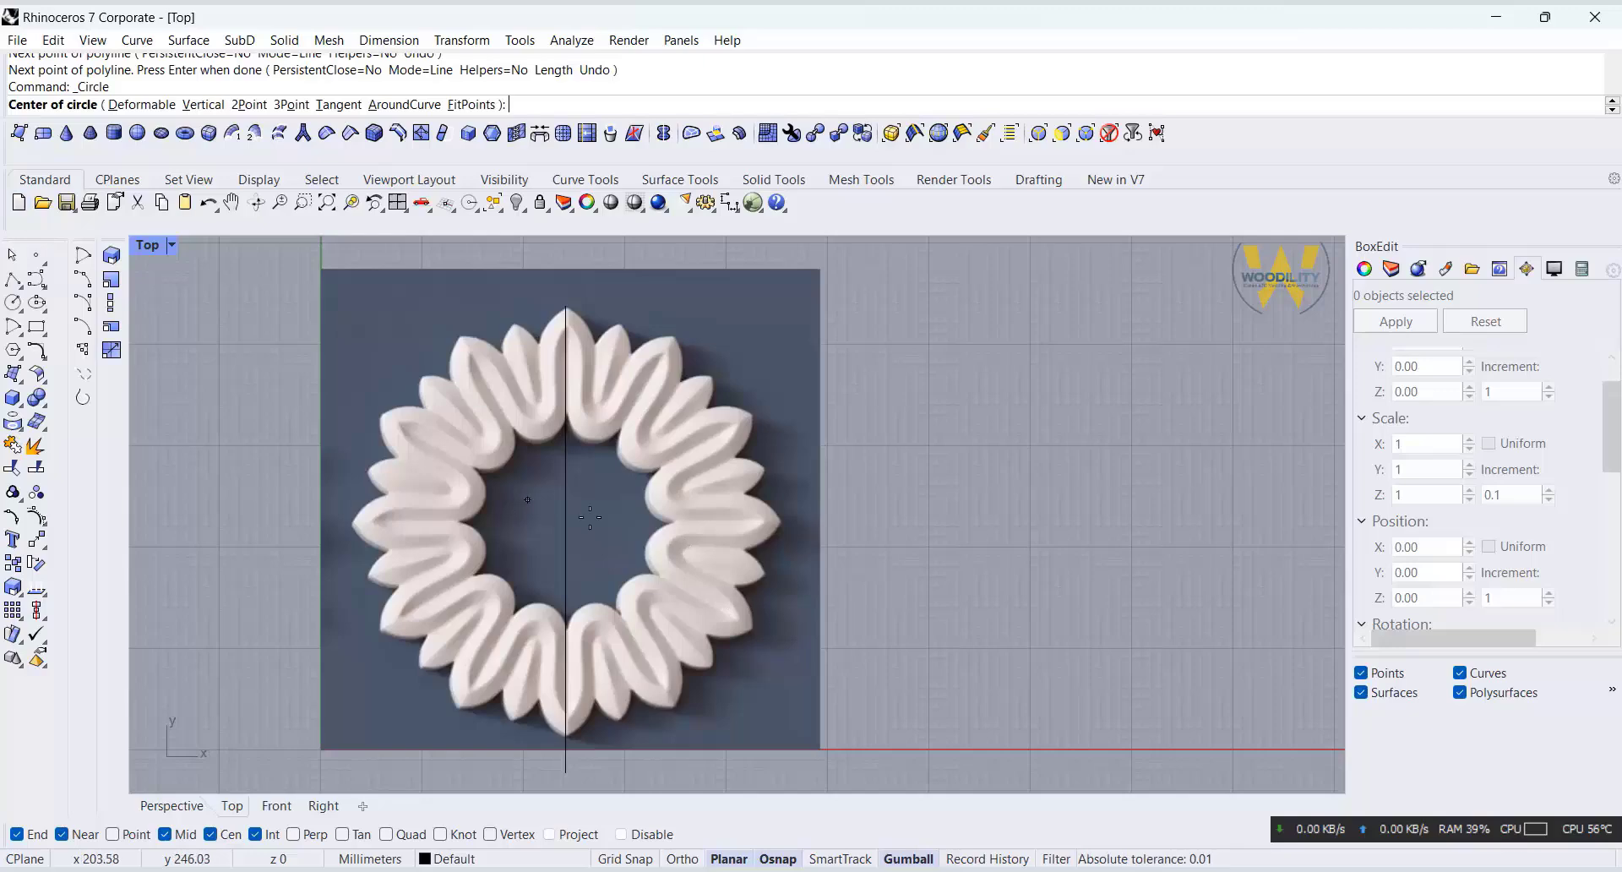
{"action": "left_click", "coordinate": [564, 518]}
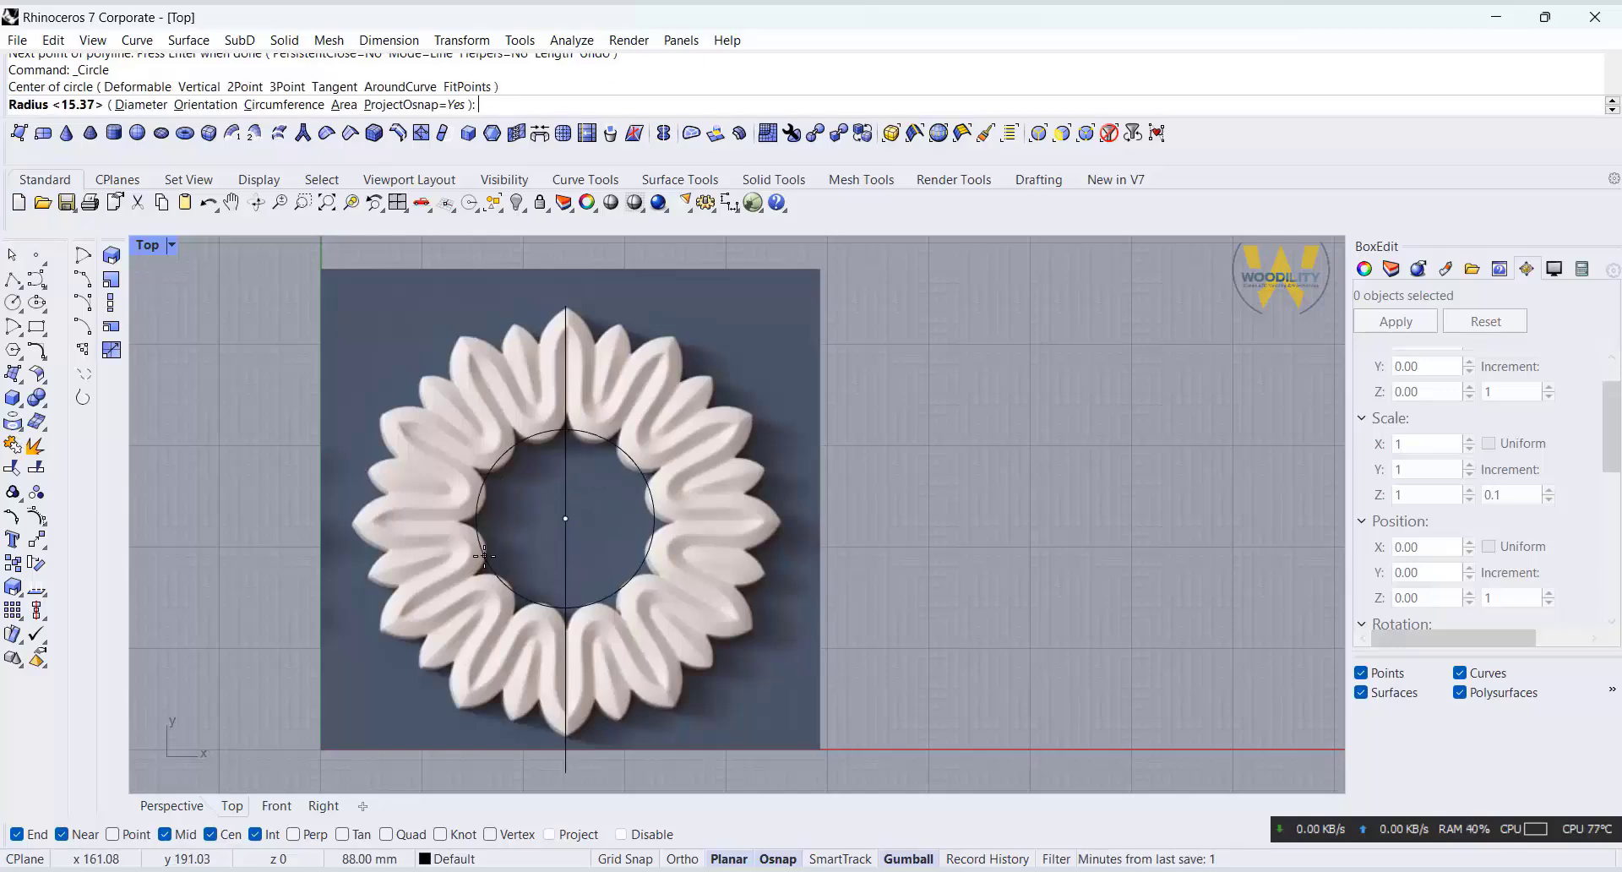
{"action": "left_click", "coordinate": [485, 553]}
Lock the rosette picture surface.
{"action": "left_click", "coordinate": [598, 446]}
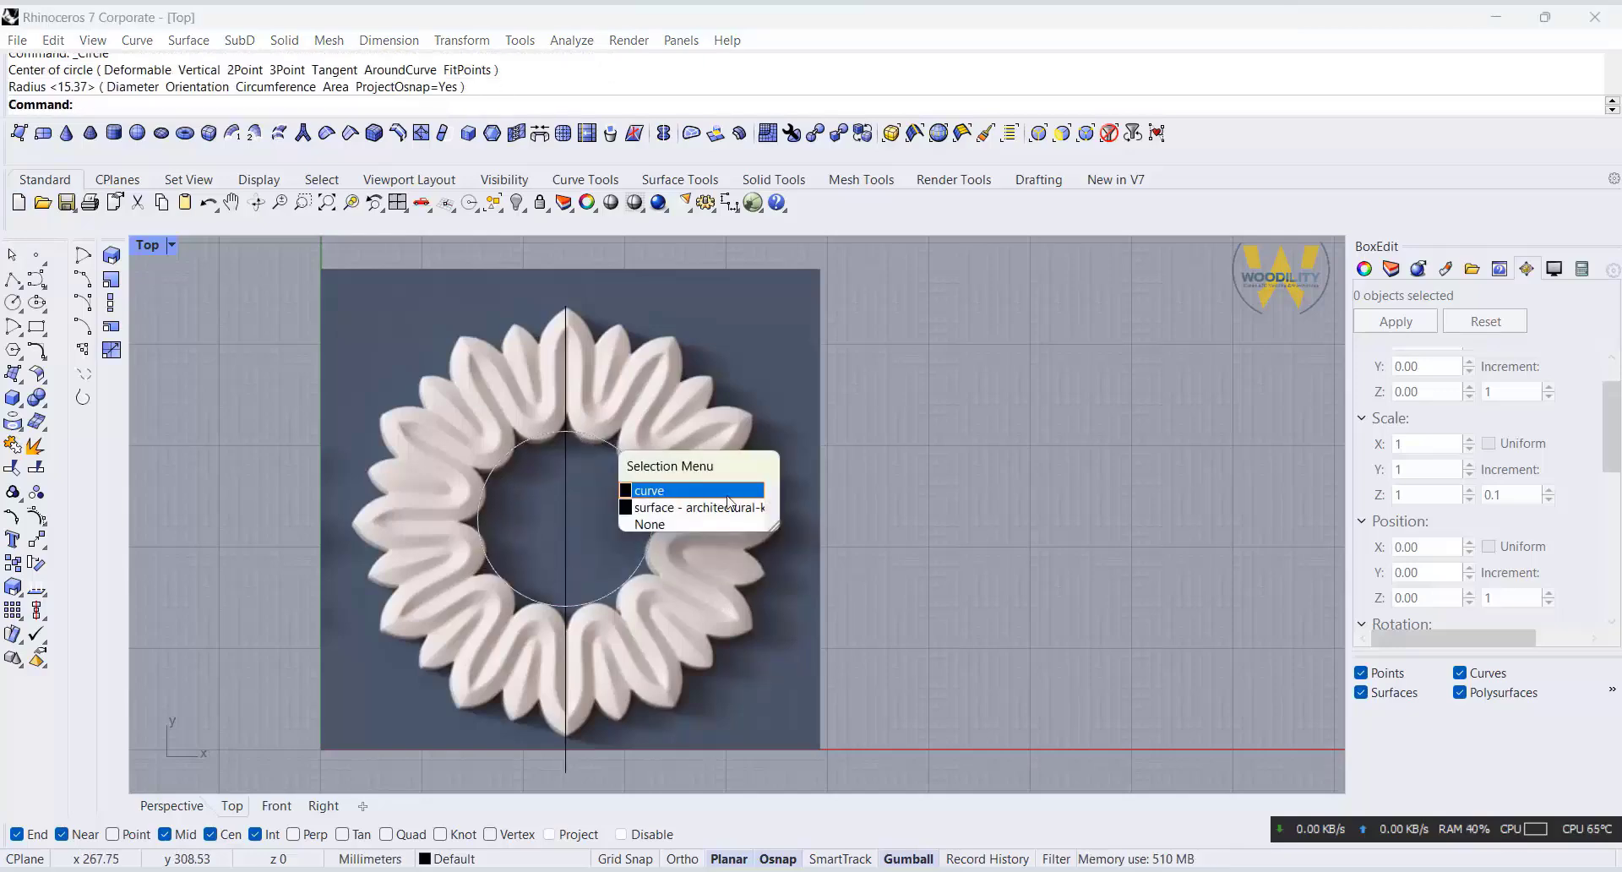
{"action": "left_click", "coordinate": [674, 506]}
{"action": "left_click", "coordinate": [539, 203]}
Nudge the circle slightly so it fits the rosette's inner opening.
{"action": "left_click", "coordinate": [596, 448]}
{"action": "left_click_drag", "start_coordinate": [566, 459], "coordinate": [566, 460]}
{"action": "left_click", "coordinate": [1008, 457]}
Undo the previous polar array and array the vertical line around the circle's centre with 24 items over 360 degrees.
{"action": "left_click", "coordinate": [566, 324]}
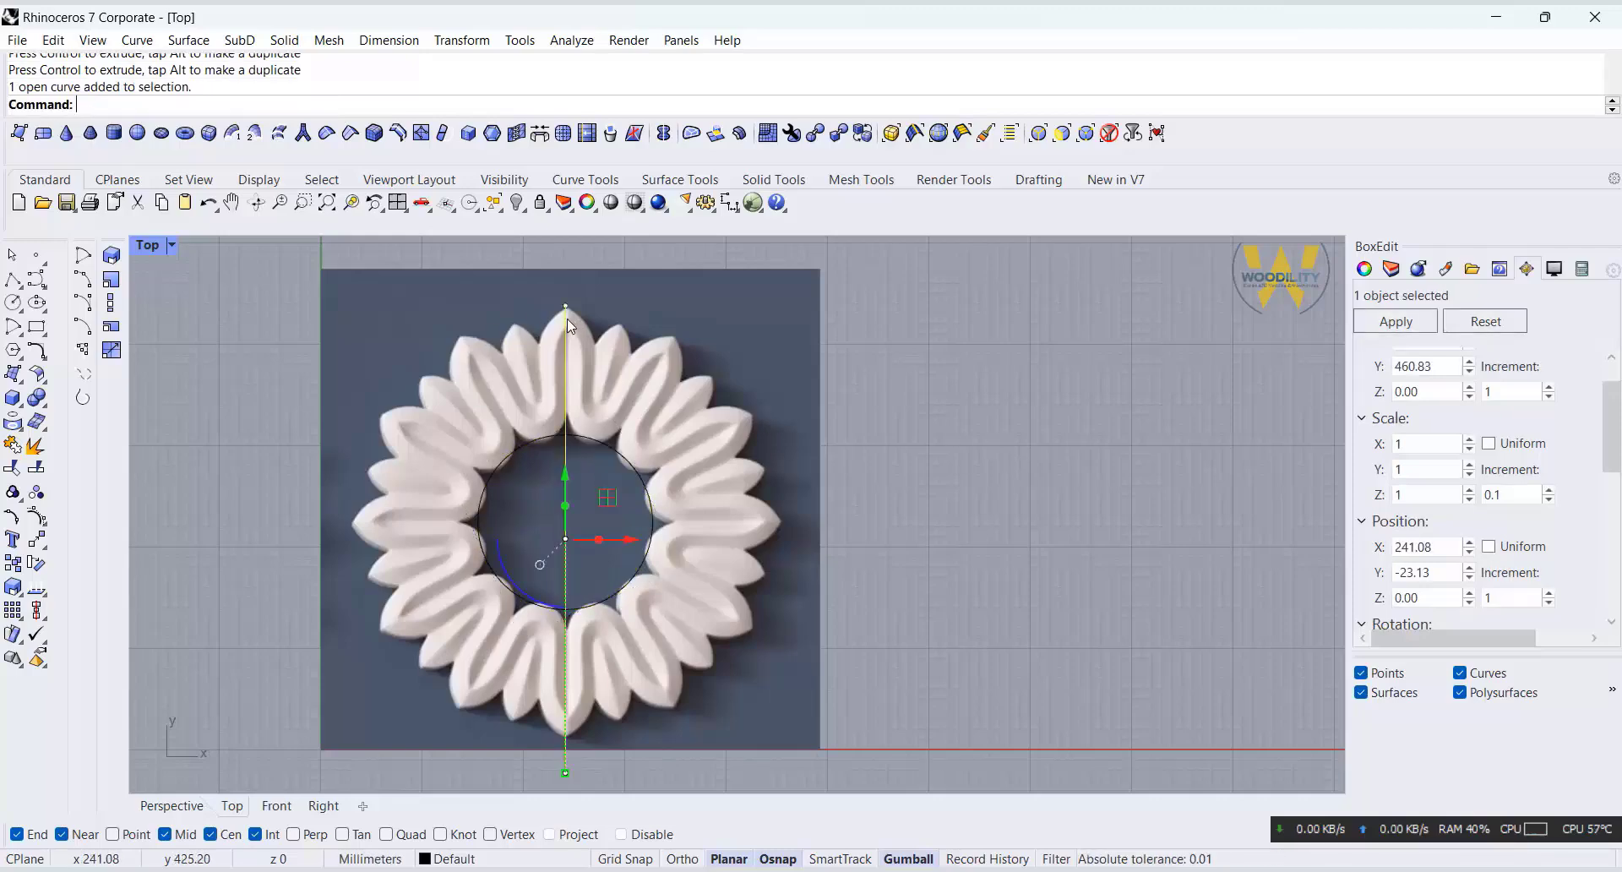
{"action": "key", "text": "ctrl+z"}
{"action": "key", "text": "Return"}
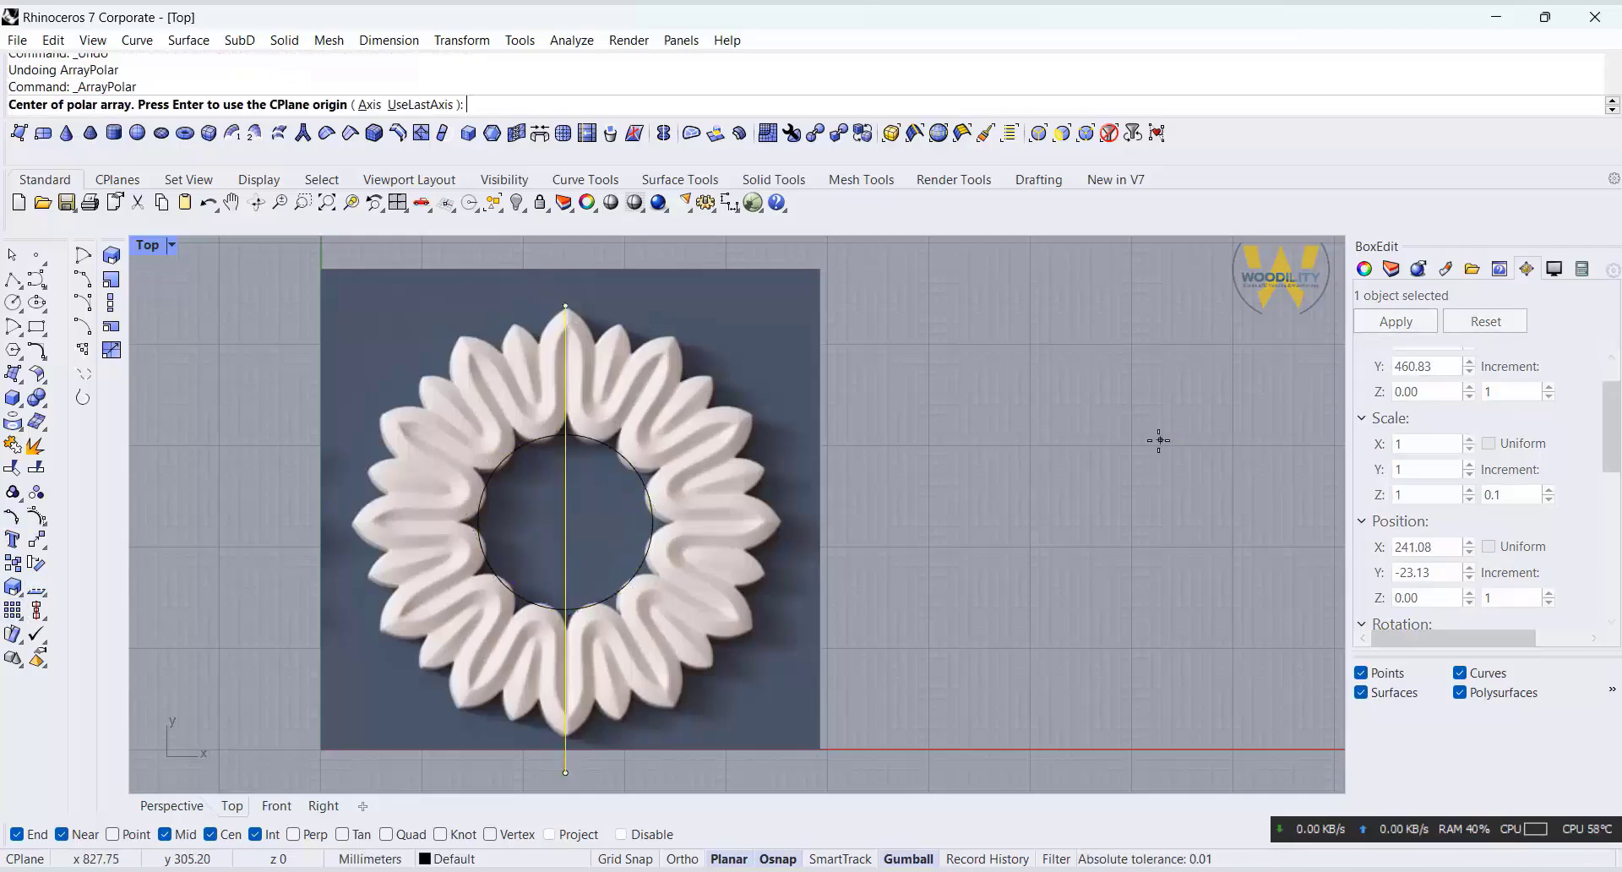
{"action": "left_click", "coordinate": [499, 561]}
{"action": "type", "text": "24"}
{"action": "key", "text": "Return"}
{"action": "key", "text": "Return"}
{"action": "key", "text": "Return"}
{"action": "left_click", "coordinate": [985, 476]}
Trace an interpolated curve from the top petal's tip down its left edge, curving in to end on the adjacent radial line.
{"action": "scroll", "coordinate": [494, 290], "scroll_direction": "up", "scroll_amount": 4}
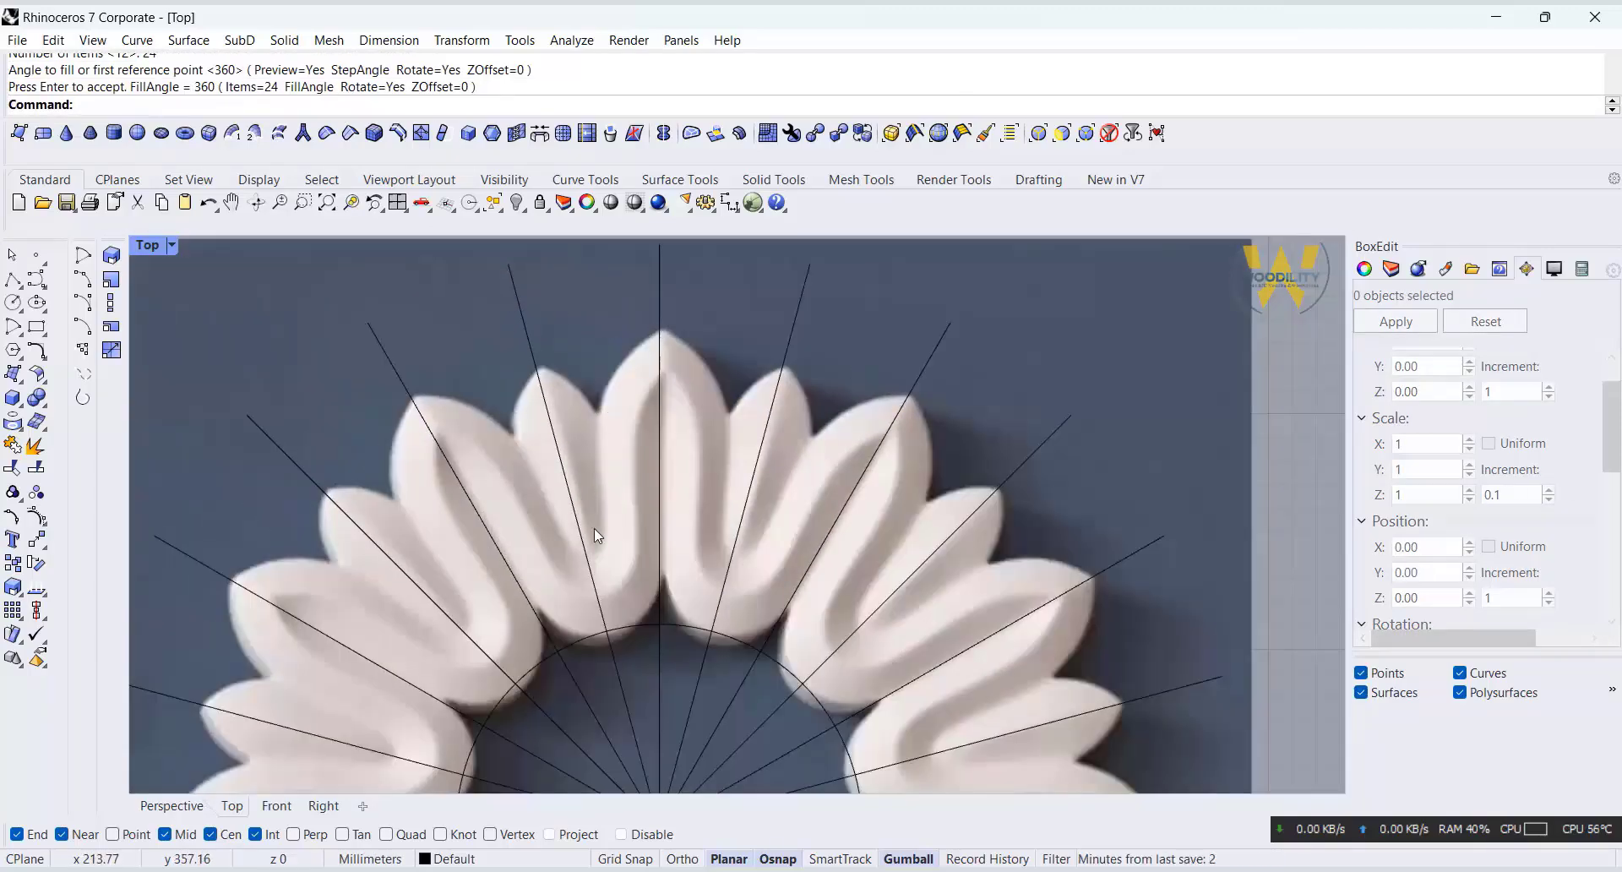
{"action": "left_click", "coordinate": [36, 280]}
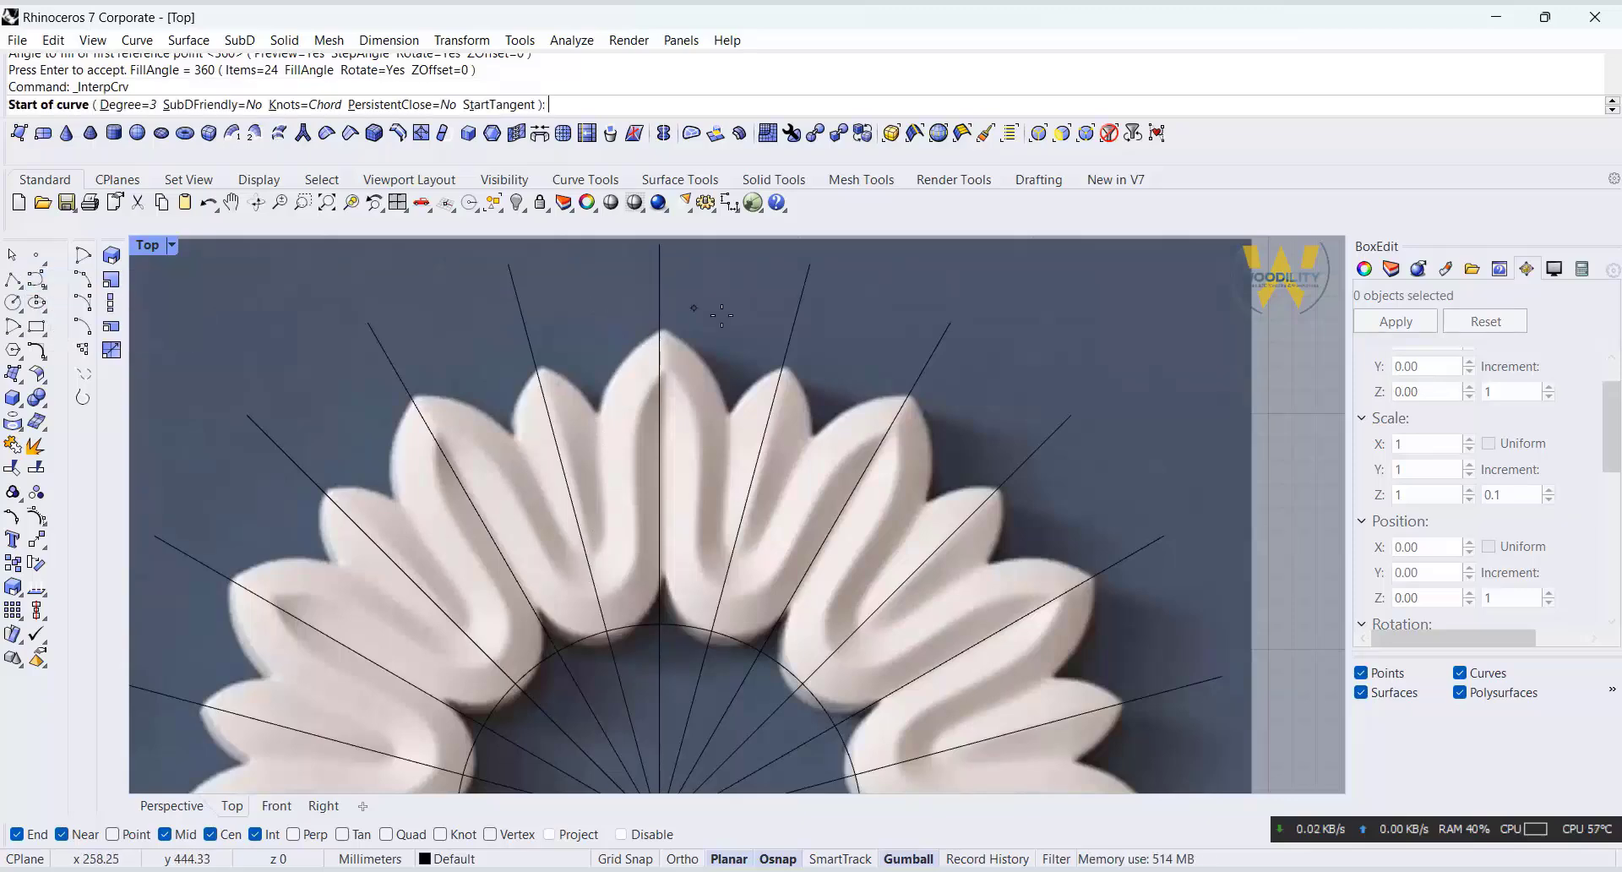
{"action": "scroll", "coordinate": [683, 319], "scroll_direction": "up", "scroll_amount": 3}
{"action": "left_click", "coordinate": [682, 336]}
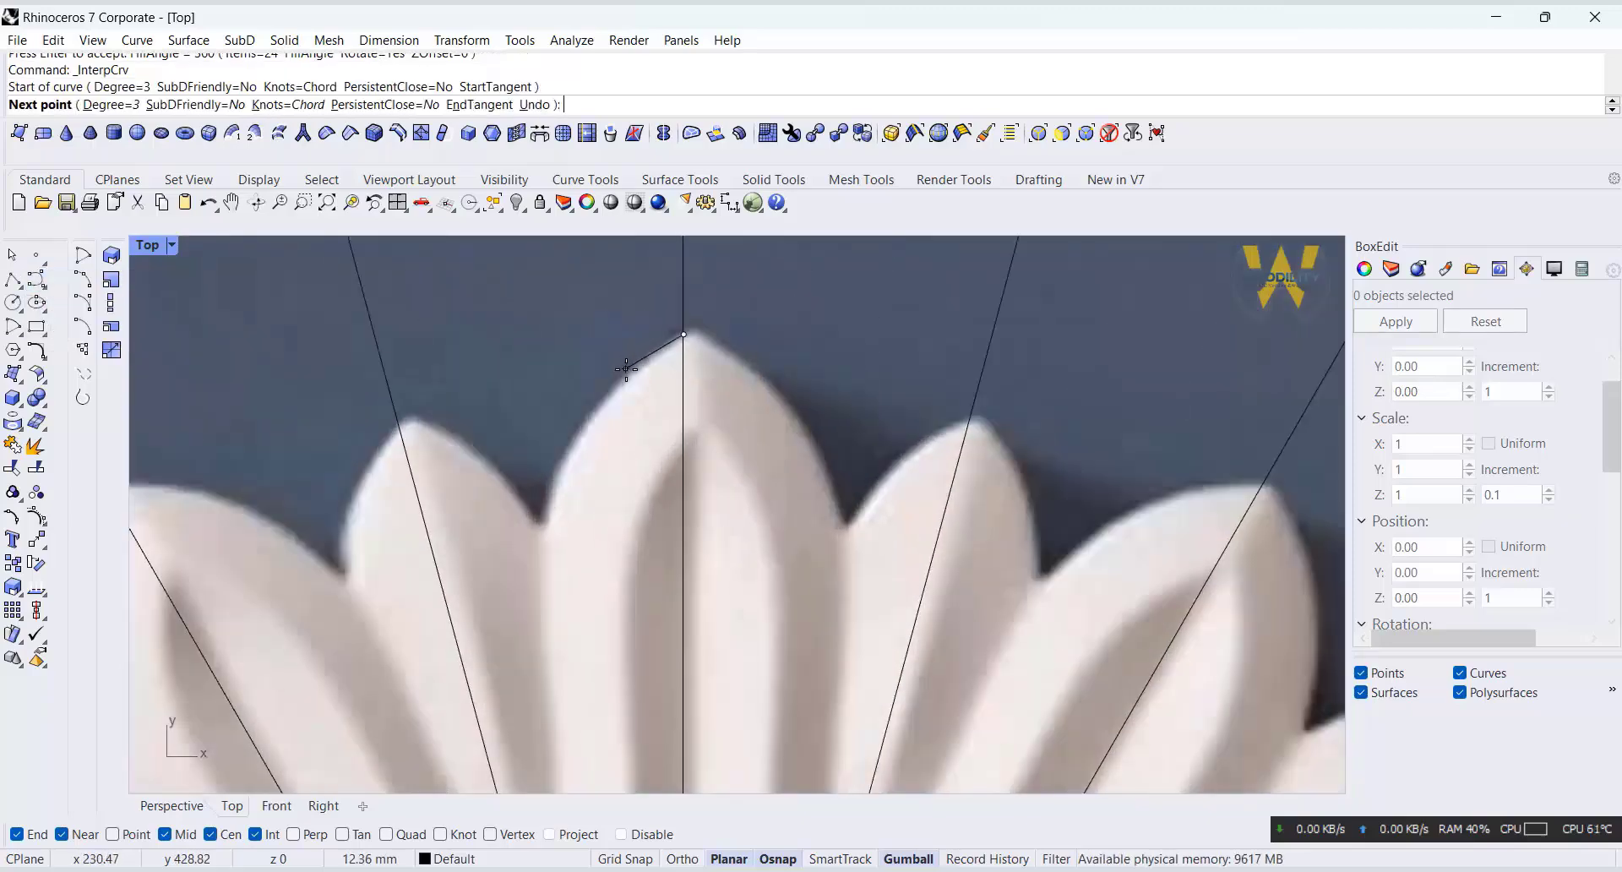
{"action": "left_click", "coordinate": [625, 371]}
{"action": "left_click", "coordinate": [543, 519]}
{"action": "scroll", "coordinate": [548, 519], "scroll_direction": "down", "scroll_amount": 2}
{"action": "scroll", "coordinate": [565, 541], "scroll_direction": "up", "scroll_amount": 2}
{"action": "left_click", "coordinate": [567, 543]}
{"action": "left_click", "coordinate": [578, 665]}
{"action": "left_click", "coordinate": [563, 756]}
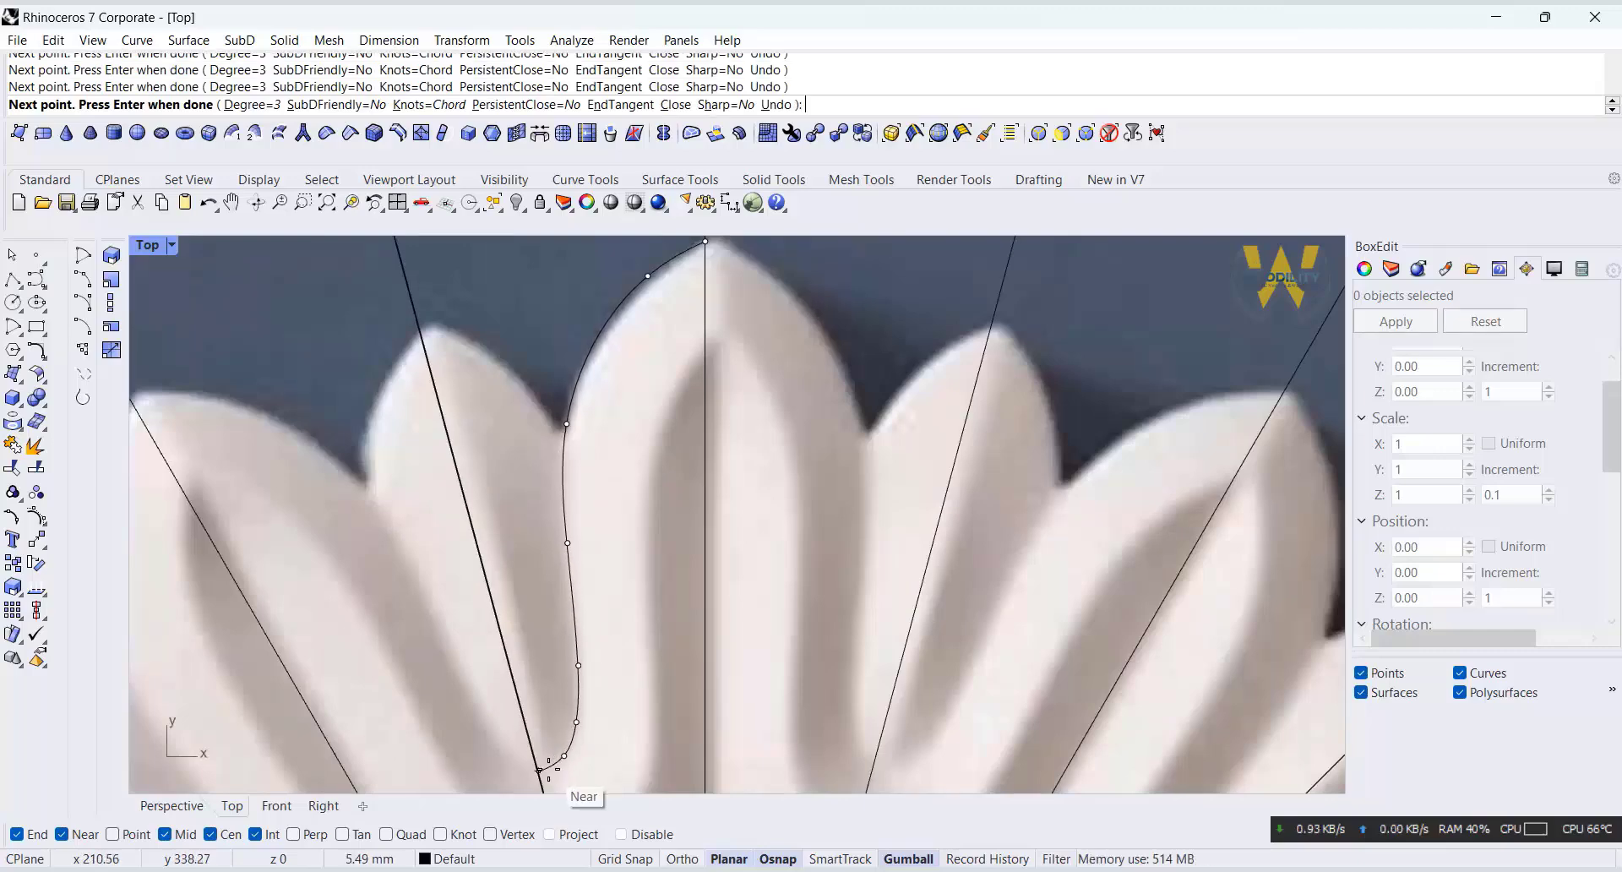
{"action": "left_click", "coordinate": [542, 769]}
{"action": "right_click", "coordinate": [542, 767]}
Sketch a short interpolated curve along the top petal's inner groove, starting on the vertical line.
{"action": "scroll", "coordinate": [673, 484], "scroll_direction": "down", "scroll_amount": 8}
{"action": "right_click", "coordinate": [692, 431]}
{"action": "scroll", "coordinate": [695, 427], "scroll_direction": "up", "scroll_amount": 10}
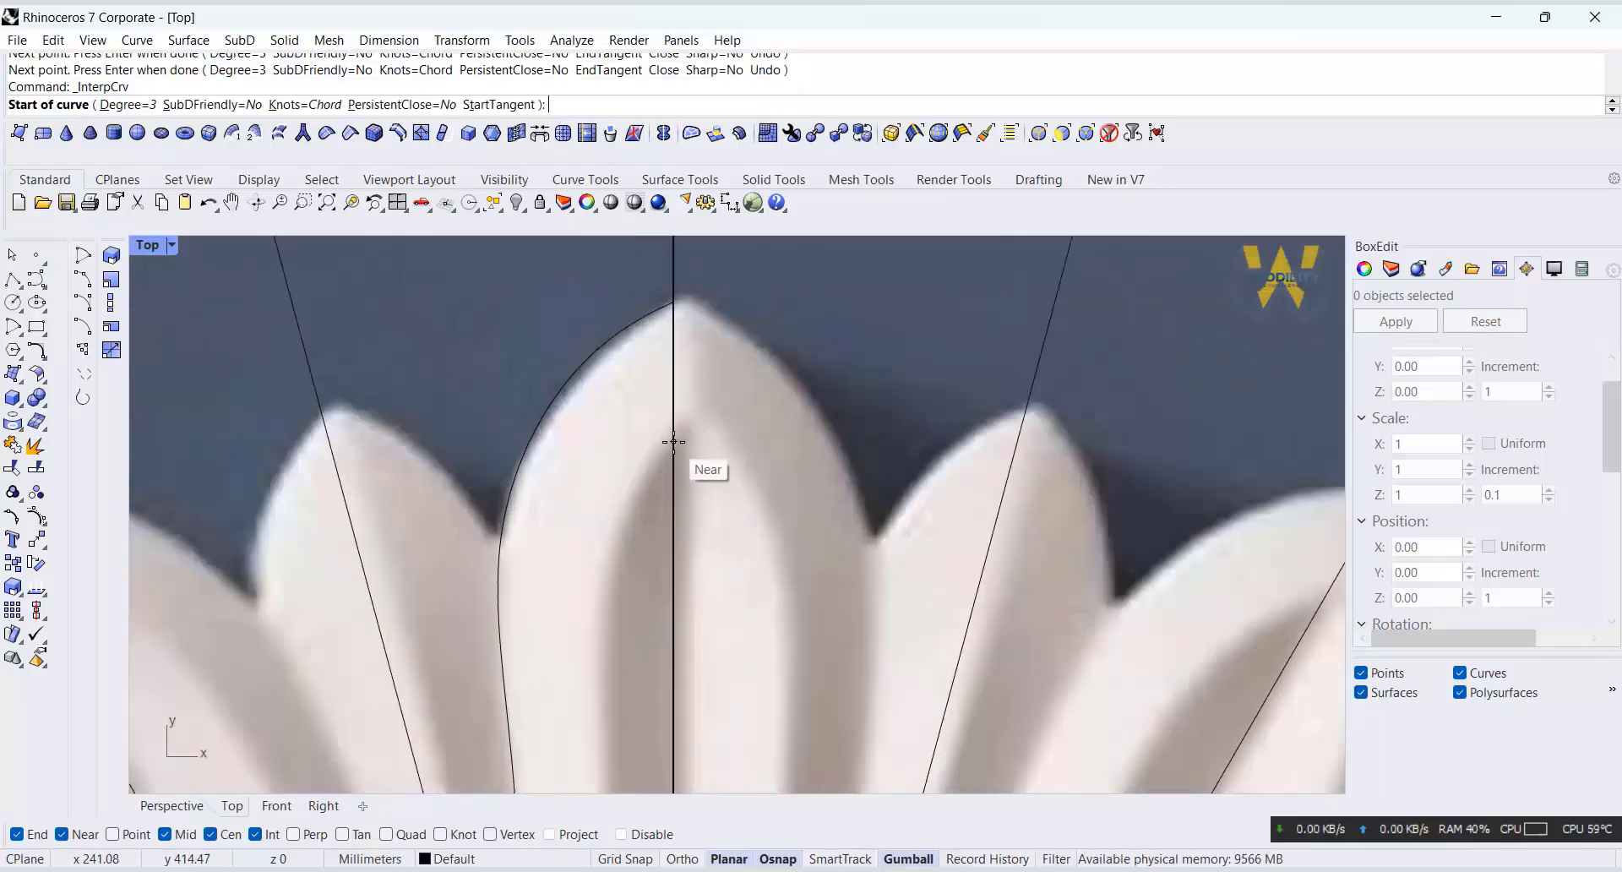
{"action": "left_click", "coordinate": [673, 439]}
{"action": "left_click", "coordinate": [638, 496]}
{"action": "scroll", "coordinate": [650, 458], "scroll_direction": "down", "scroll_amount": 8}
{"action": "right_click", "coordinate": [647, 511]}
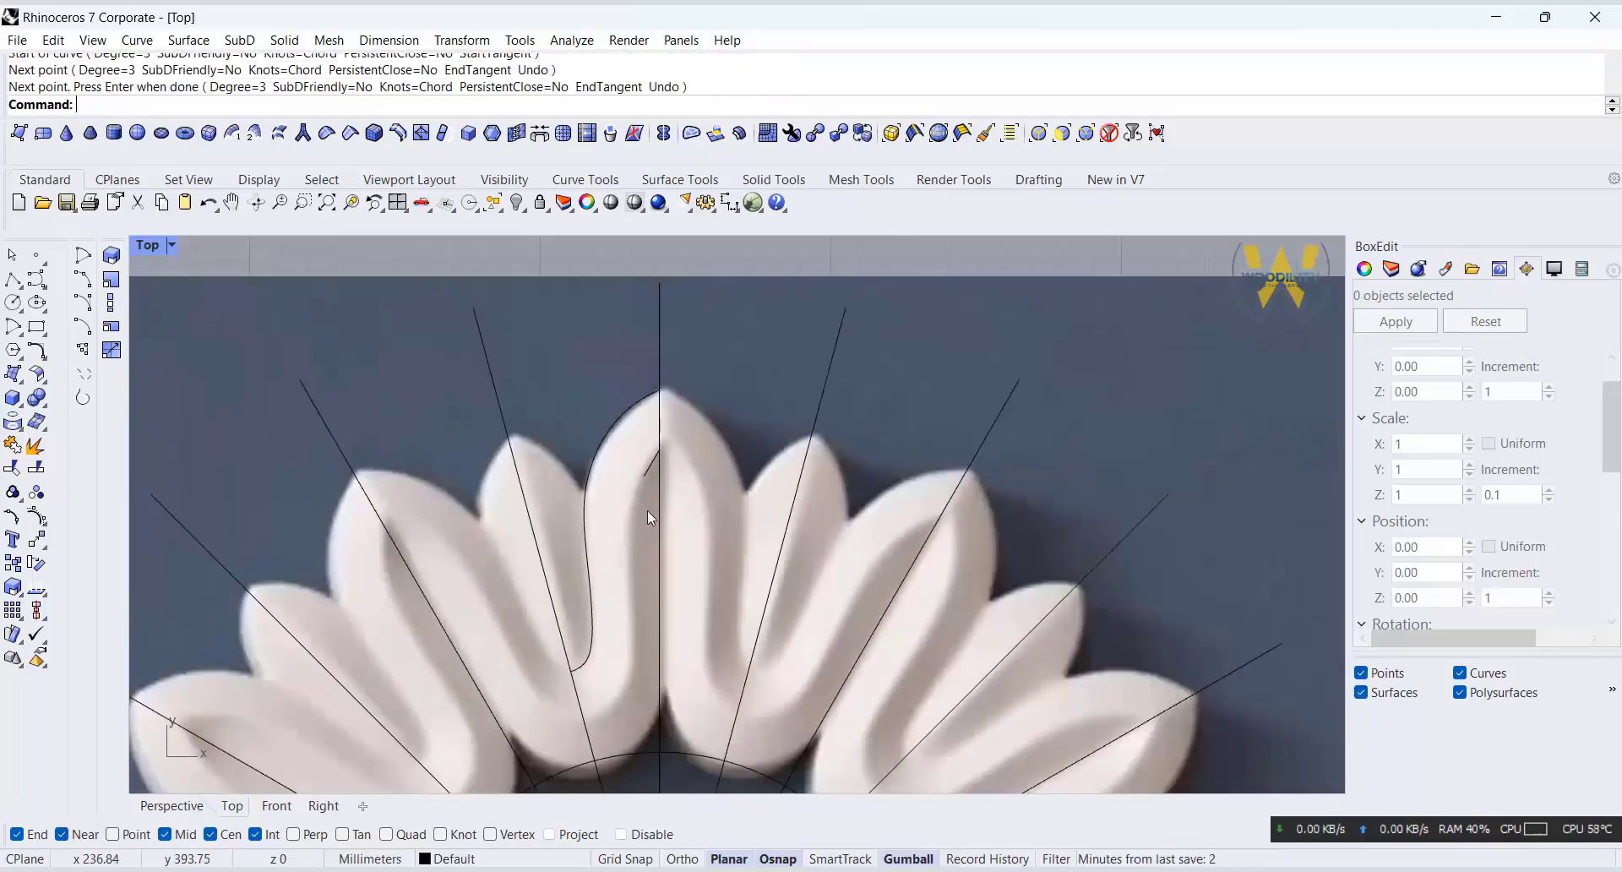
Trace an interpolated curve from the top petal's vertical line around the lower lobe to the adjacent radial line.
{"action": "right_click", "coordinate": [661, 510]}
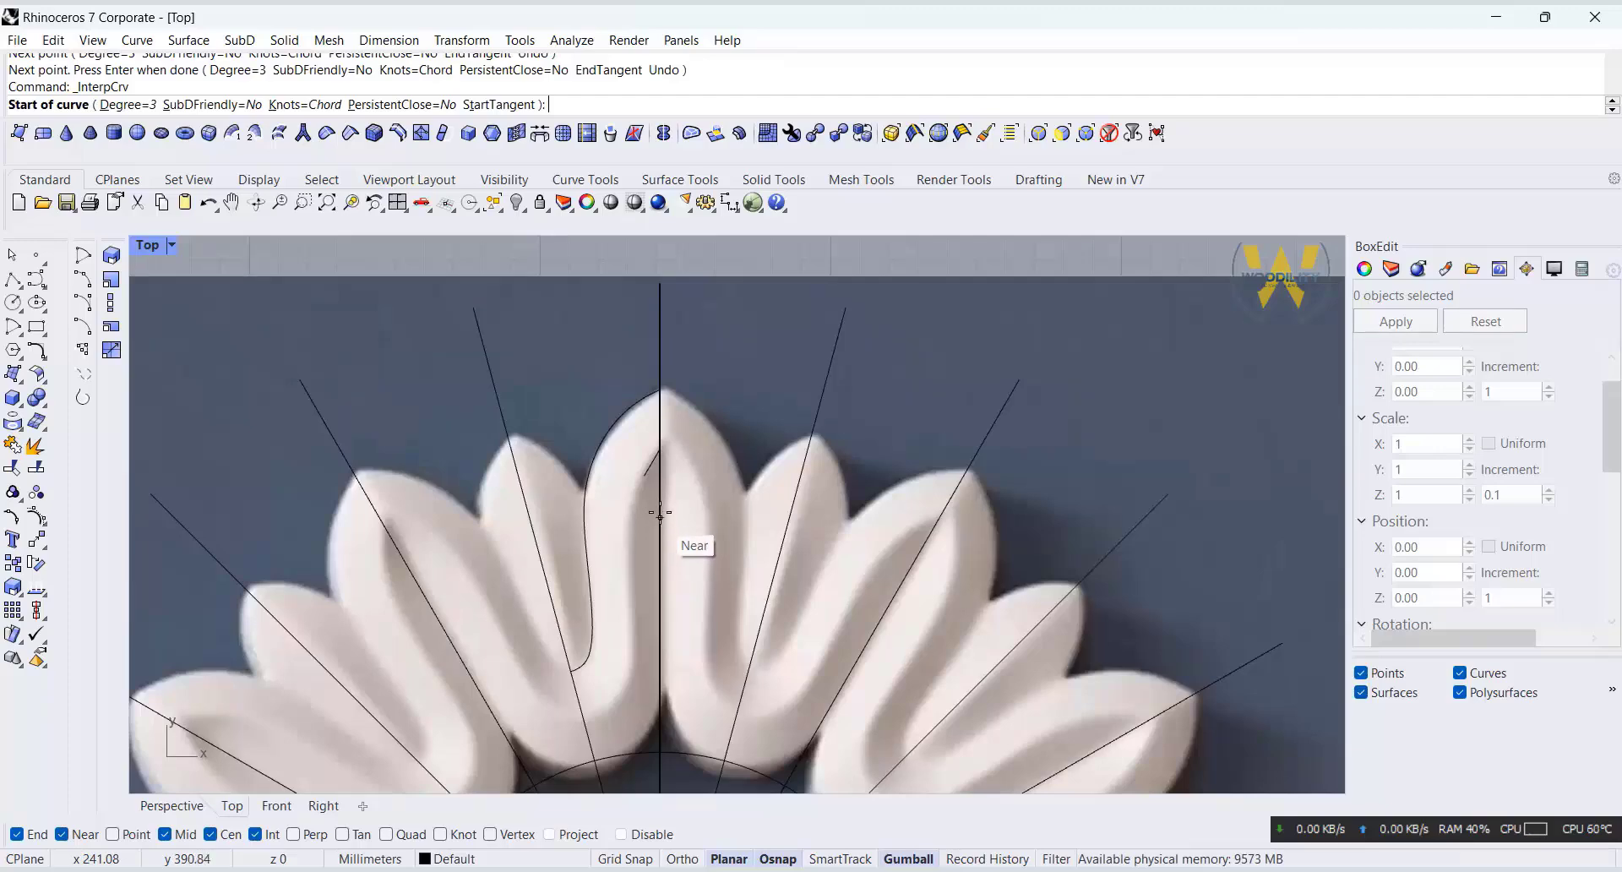
{"action": "left_click", "coordinate": [661, 512]}
{"action": "left_click", "coordinate": [658, 584]}
{"action": "left_click", "coordinate": [660, 671]}
{"action": "scroll", "coordinate": [650, 729], "scroll_direction": "up", "scroll_amount": 4}
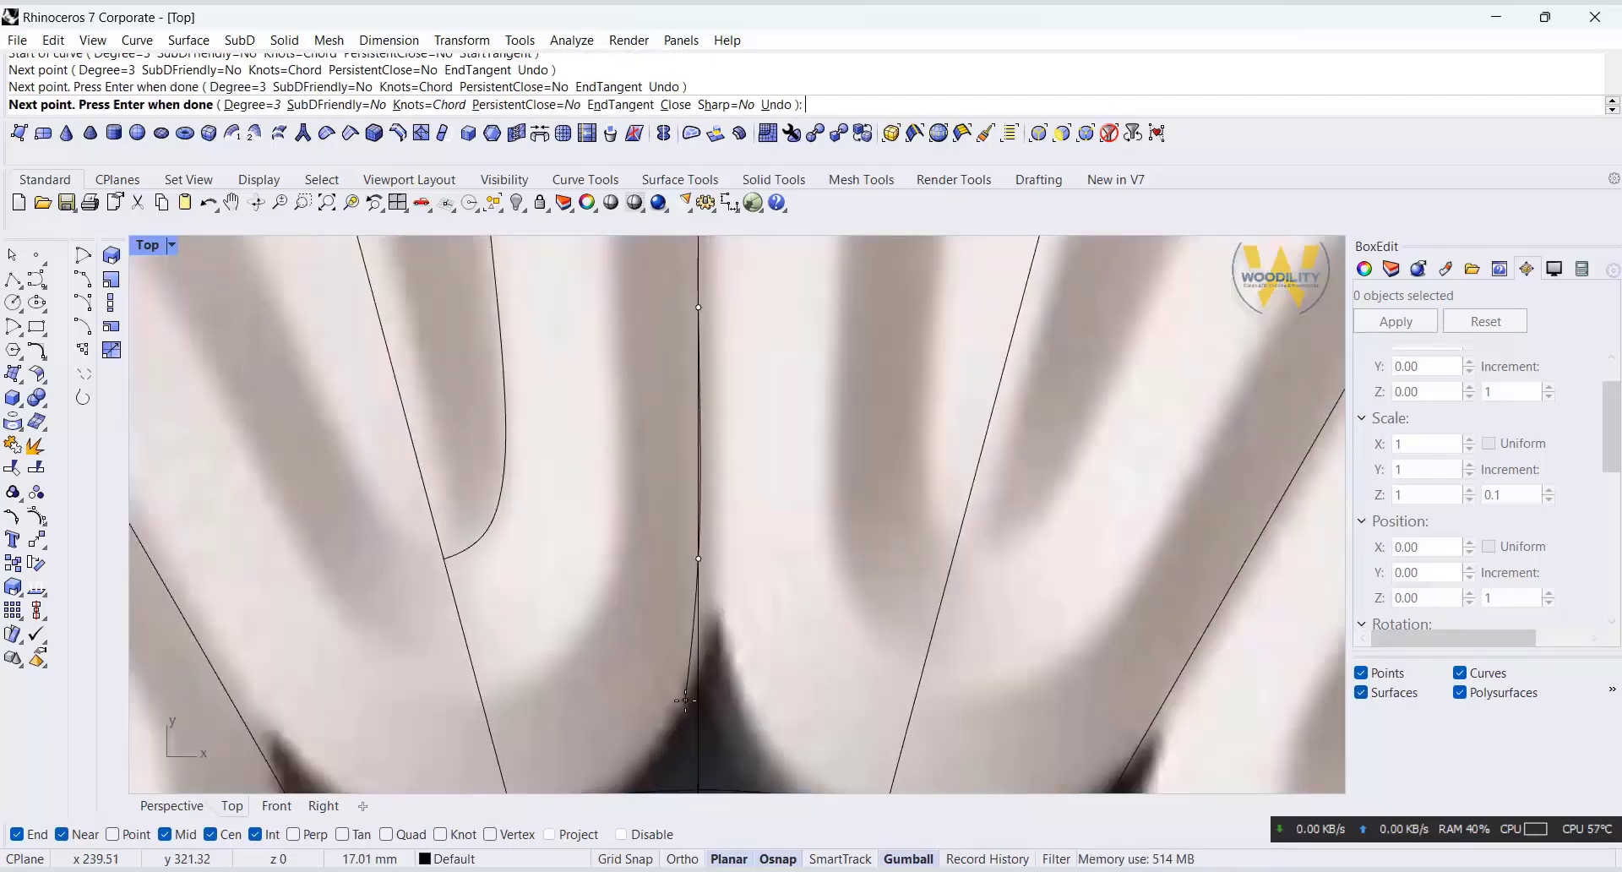
{"action": "left_click", "coordinate": [685, 699]}
{"action": "scroll", "coordinate": [702, 688], "scroll_direction": "down", "scroll_amount": 5}
{"action": "scroll", "coordinate": [676, 702], "scroll_direction": "up", "scroll_amount": 5}
{"action": "left_click", "coordinate": [657, 705]}
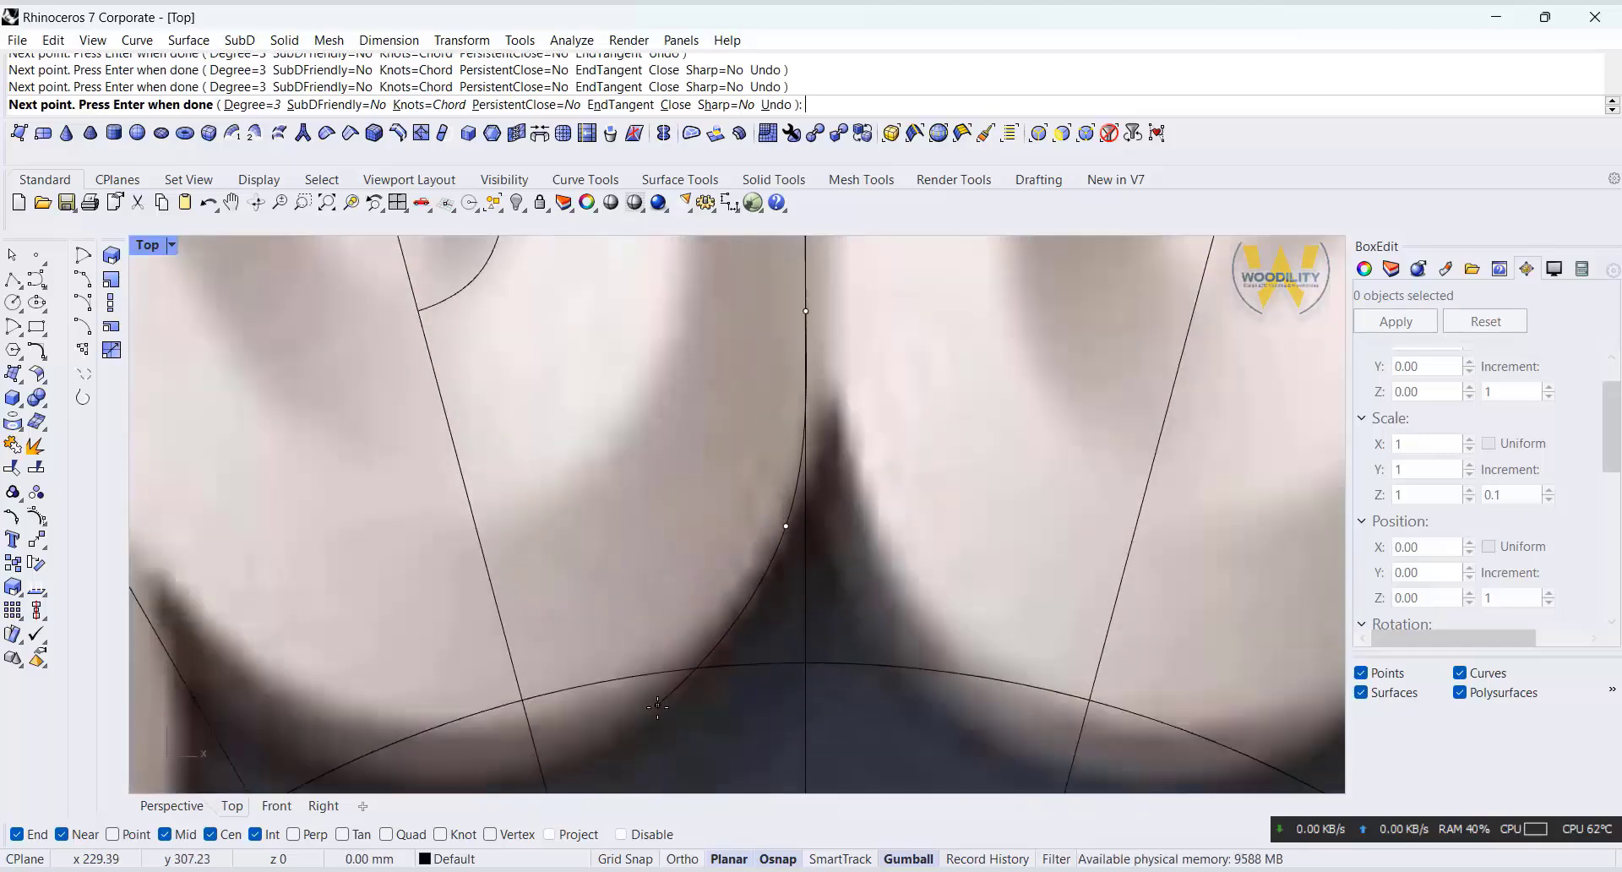
{"action": "left_click", "coordinate": [540, 770]}
{"action": "key", "text": "Return"}
Delete the short curve in the top petal's inner groove.
{"action": "scroll", "coordinate": [566, 692], "scroll_direction": "down", "scroll_amount": 5}
{"action": "scroll", "coordinate": [612, 453], "scroll_direction": "up", "scroll_amount": 5}
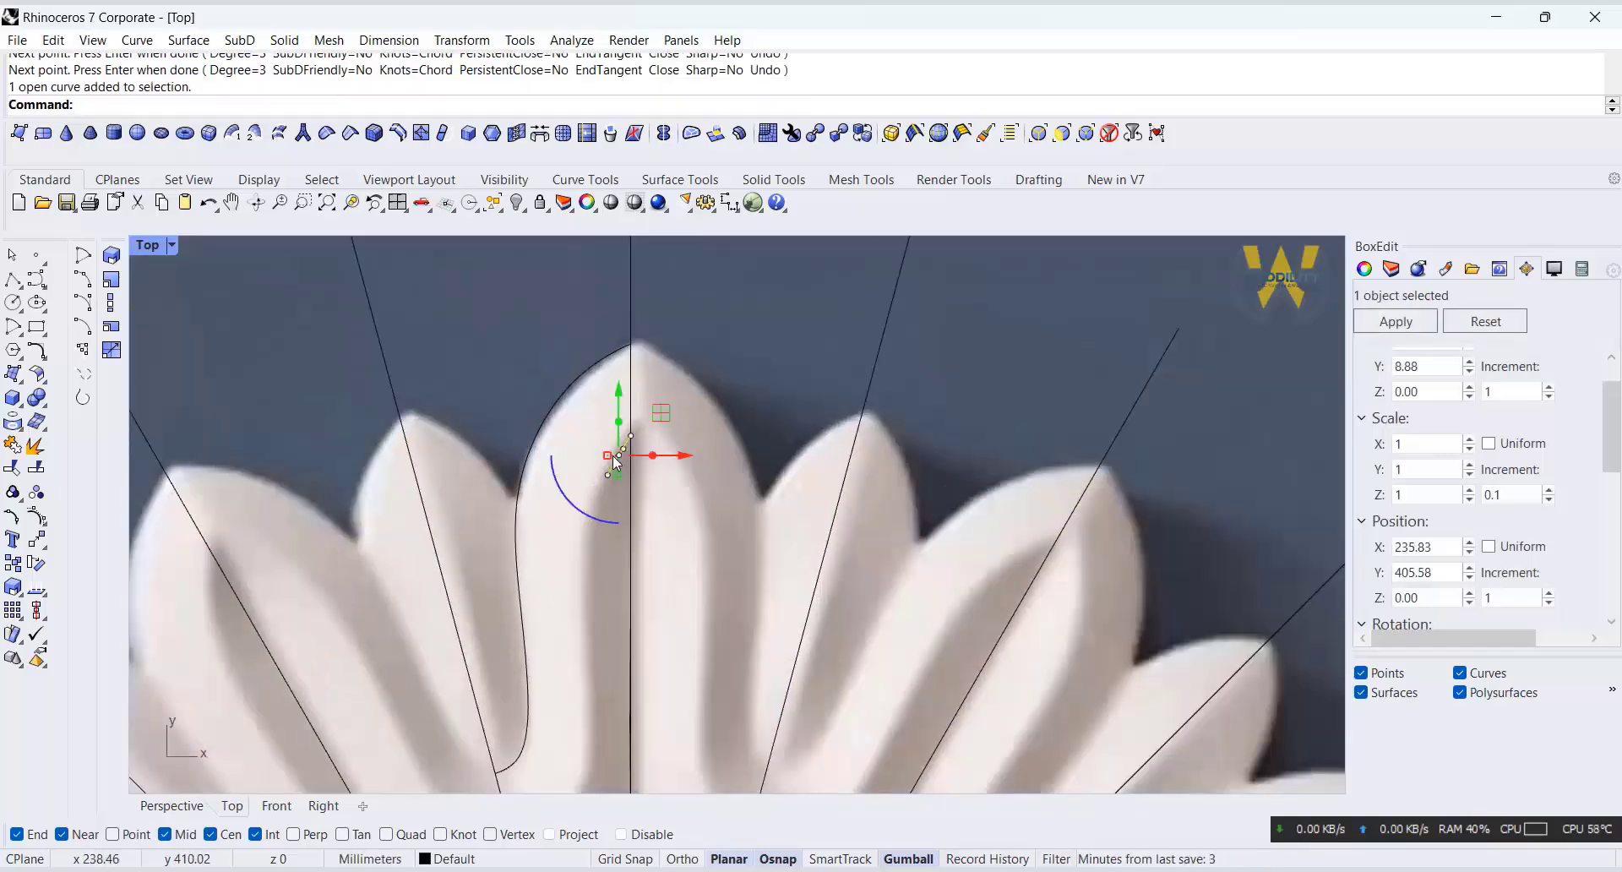
{"action": "key", "text": "Delete"}
Trace an interpolated curve from the small petal's tip down its right side, ending on its radial line just below the first curve.
{"action": "scroll", "coordinate": [616, 461], "scroll_direction": "down", "scroll_amount": 5}
{"action": "scroll", "coordinate": [548, 378], "scroll_direction": "up", "scroll_amount": 5}
{"action": "key", "text": "Return"}
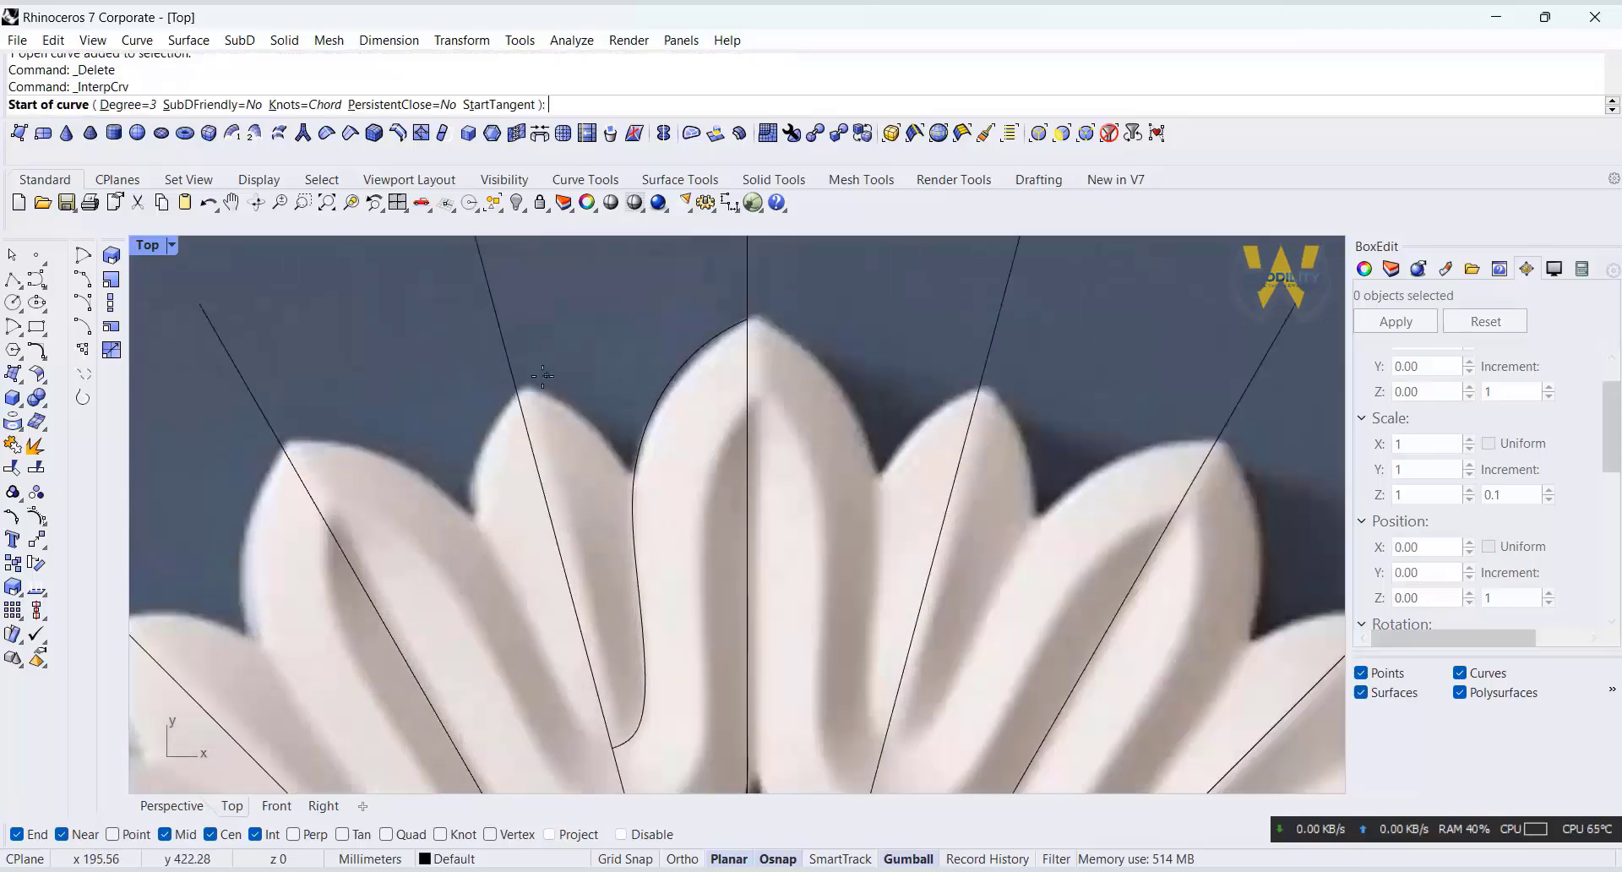
{"action": "left_click", "coordinate": [515, 386]}
{"action": "left_click", "coordinate": [547, 391]}
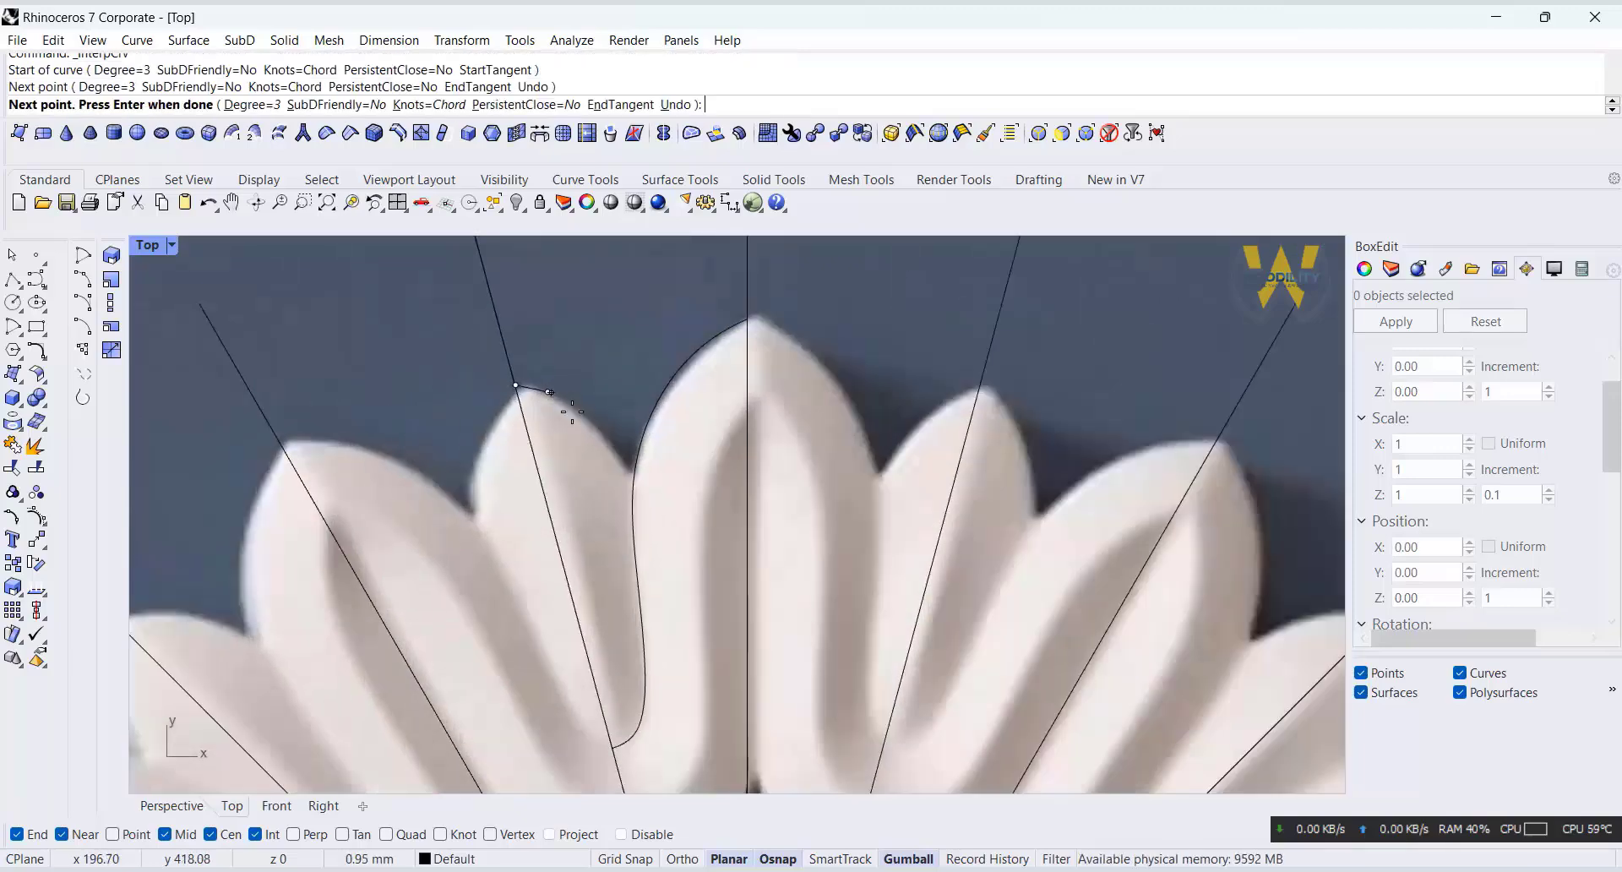
{"action": "scroll", "coordinate": [633, 478], "scroll_direction": "up", "scroll_amount": 5}
{"action": "left_click", "coordinate": [630, 504]}
{"action": "left_click", "coordinate": [673, 655]}
{"action": "scroll", "coordinate": [673, 656], "scroll_direction": "down", "scroll_amount": 5}
{"action": "scroll", "coordinate": [692, 467], "scroll_direction": "down", "scroll_amount": 4}
{"action": "scroll", "coordinate": [708, 606], "scroll_direction": "up", "scroll_amount": 4}
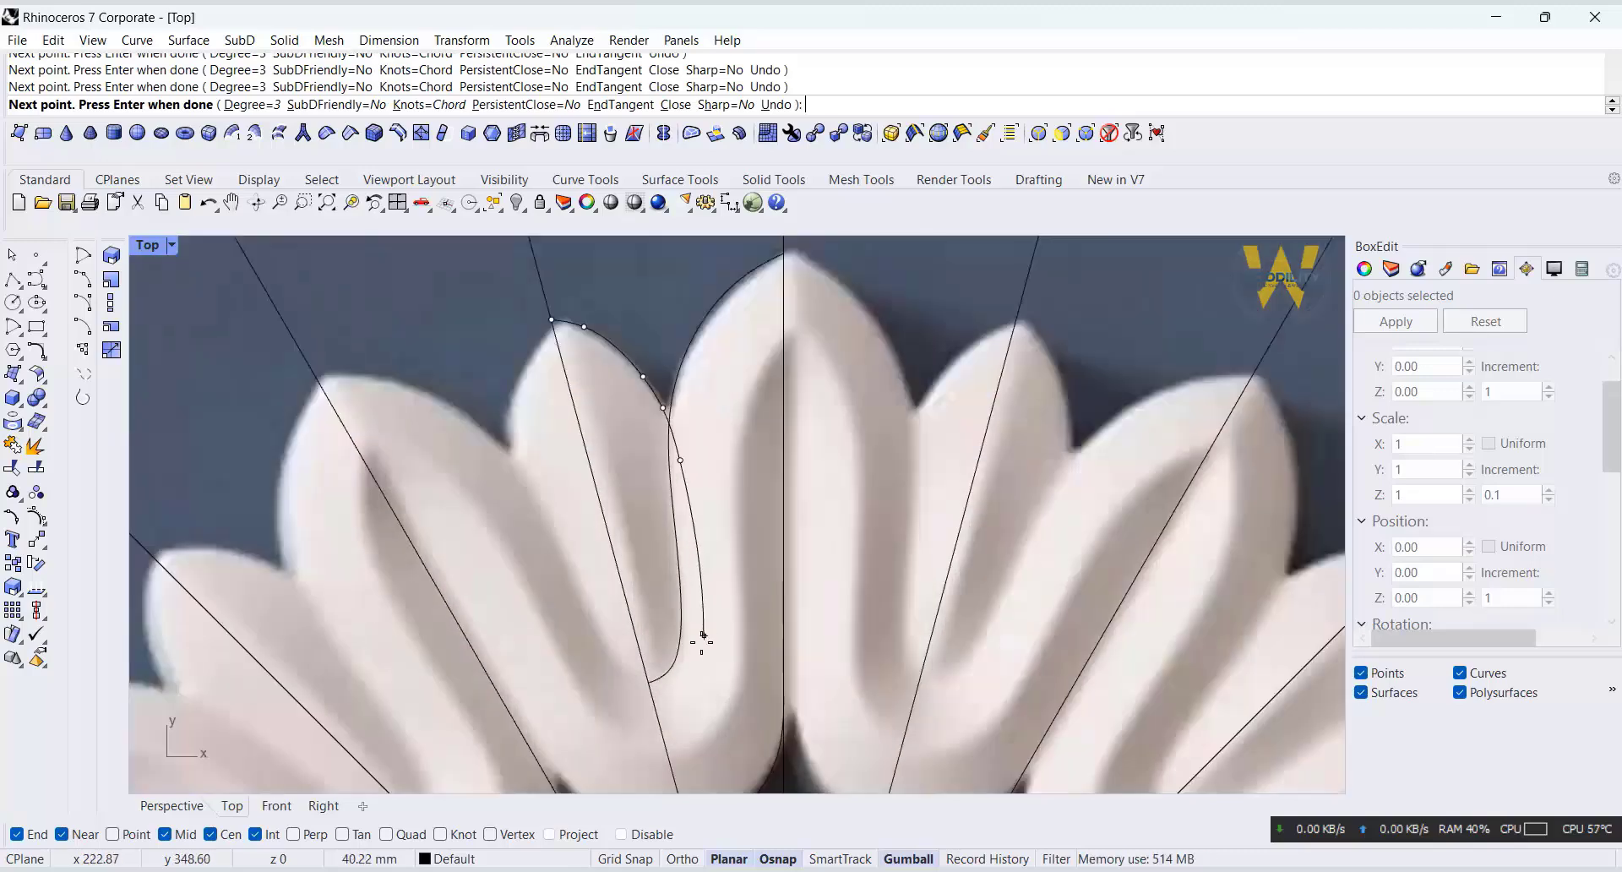
{"action": "left_click", "coordinate": [662, 716]}
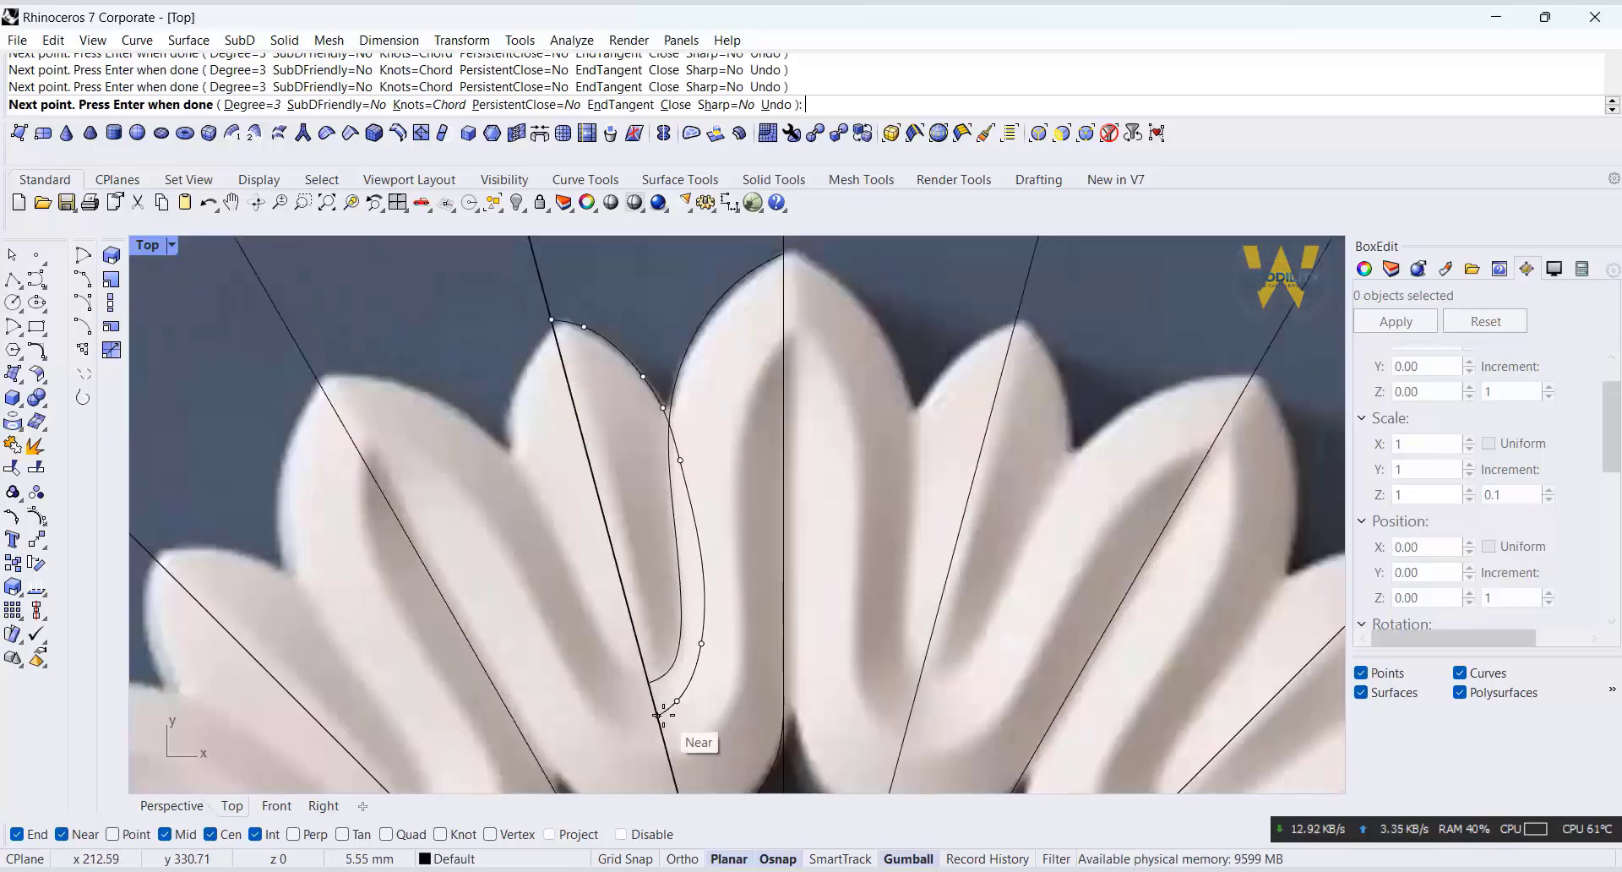
{"action": "key", "text": "Return"}
{"action": "key", "text": "Escape"}
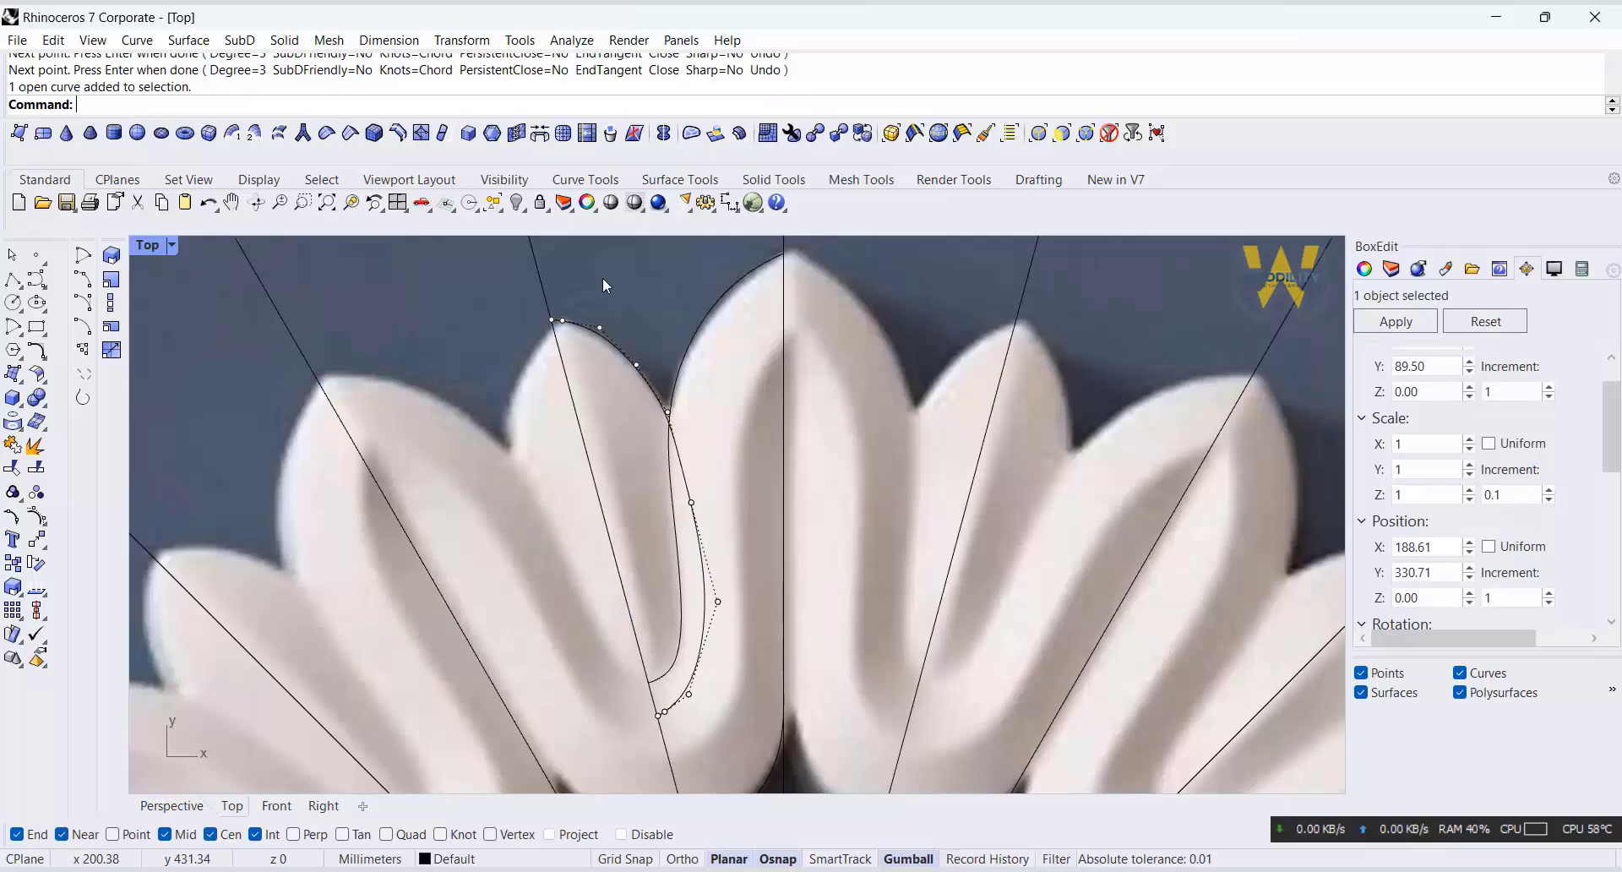
Mirror a copy of the top petal's edge curve across the radial line through the small petal.
{"action": "scroll", "coordinate": [601, 272], "scroll_direction": "down", "scroll_amount": 2}
{"action": "left_click", "coordinate": [690, 302]}
{"action": "key", "text": "Escape"}
{"action": "right_click_drag", "start_coordinate": [690, 302], "coordinate": [671, 356]}
{"action": "left_click", "coordinate": [681, 356]}
{"action": "scroll", "coordinate": [625, 356], "scroll_direction": "down", "scroll_amount": 2}
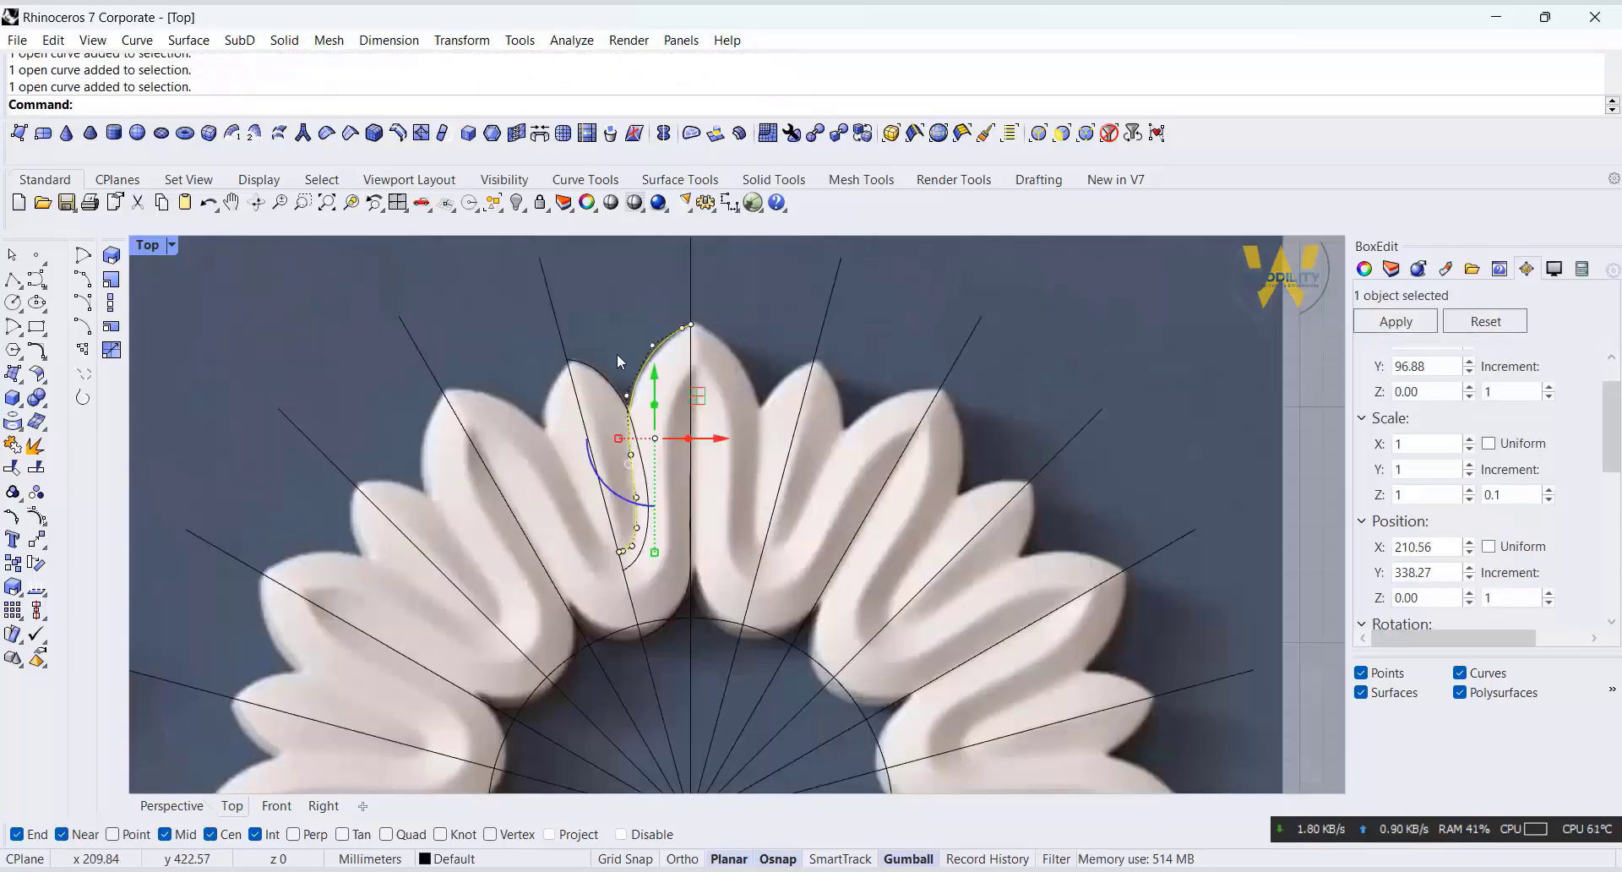
{"action": "type", "text": "Mirror"}
{"action": "key", "text": "Return"}
{"action": "left_click", "coordinate": [557, 320]}
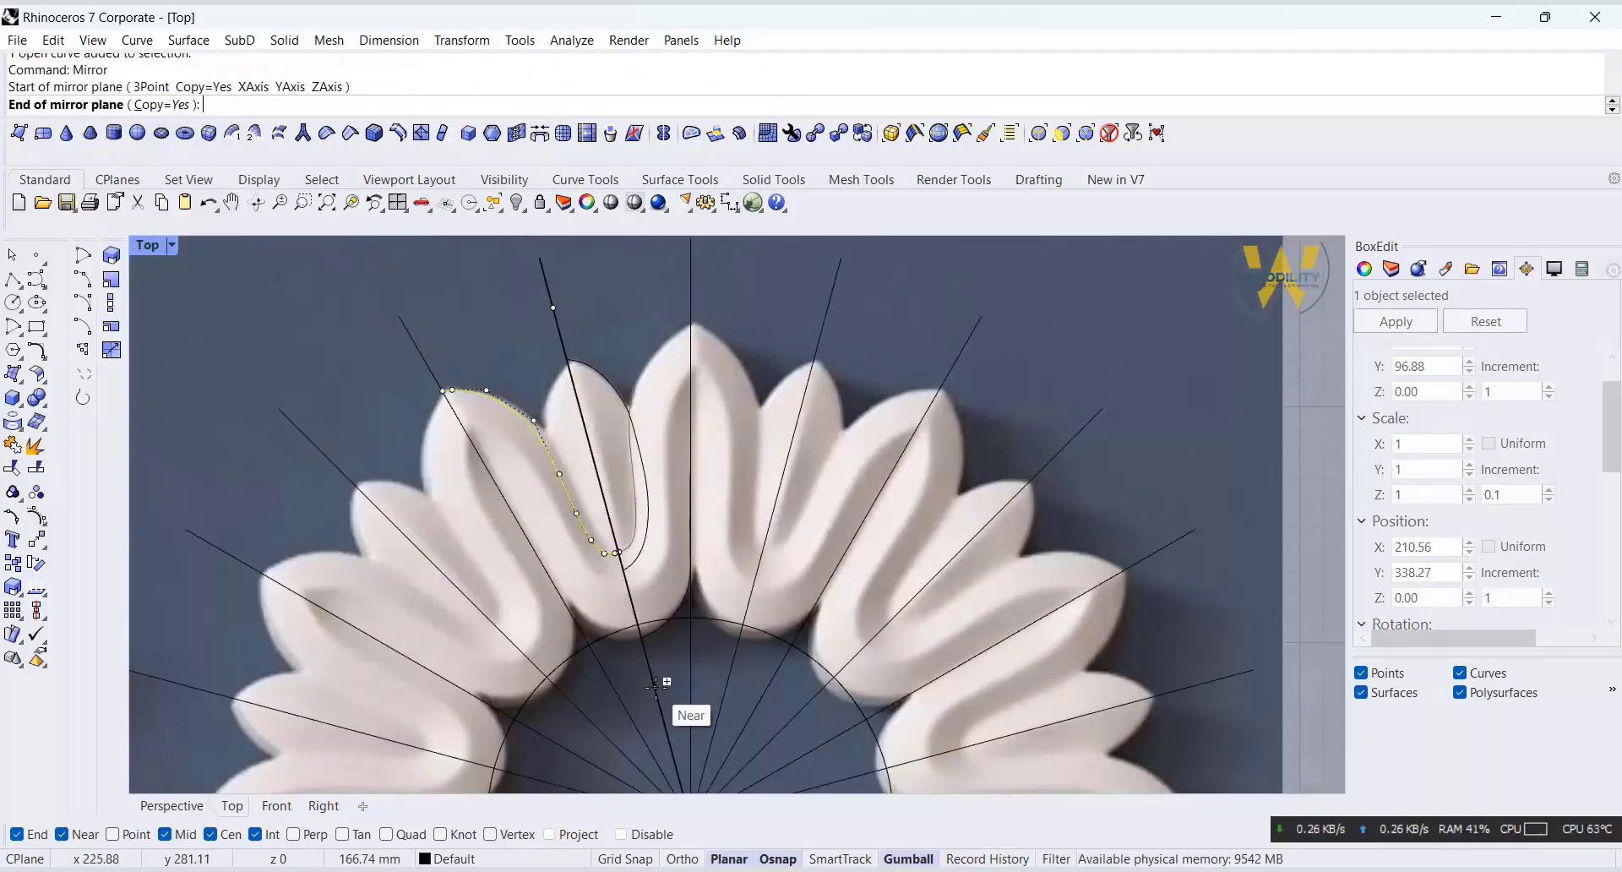
{"action": "left_click", "coordinate": [661, 692]}
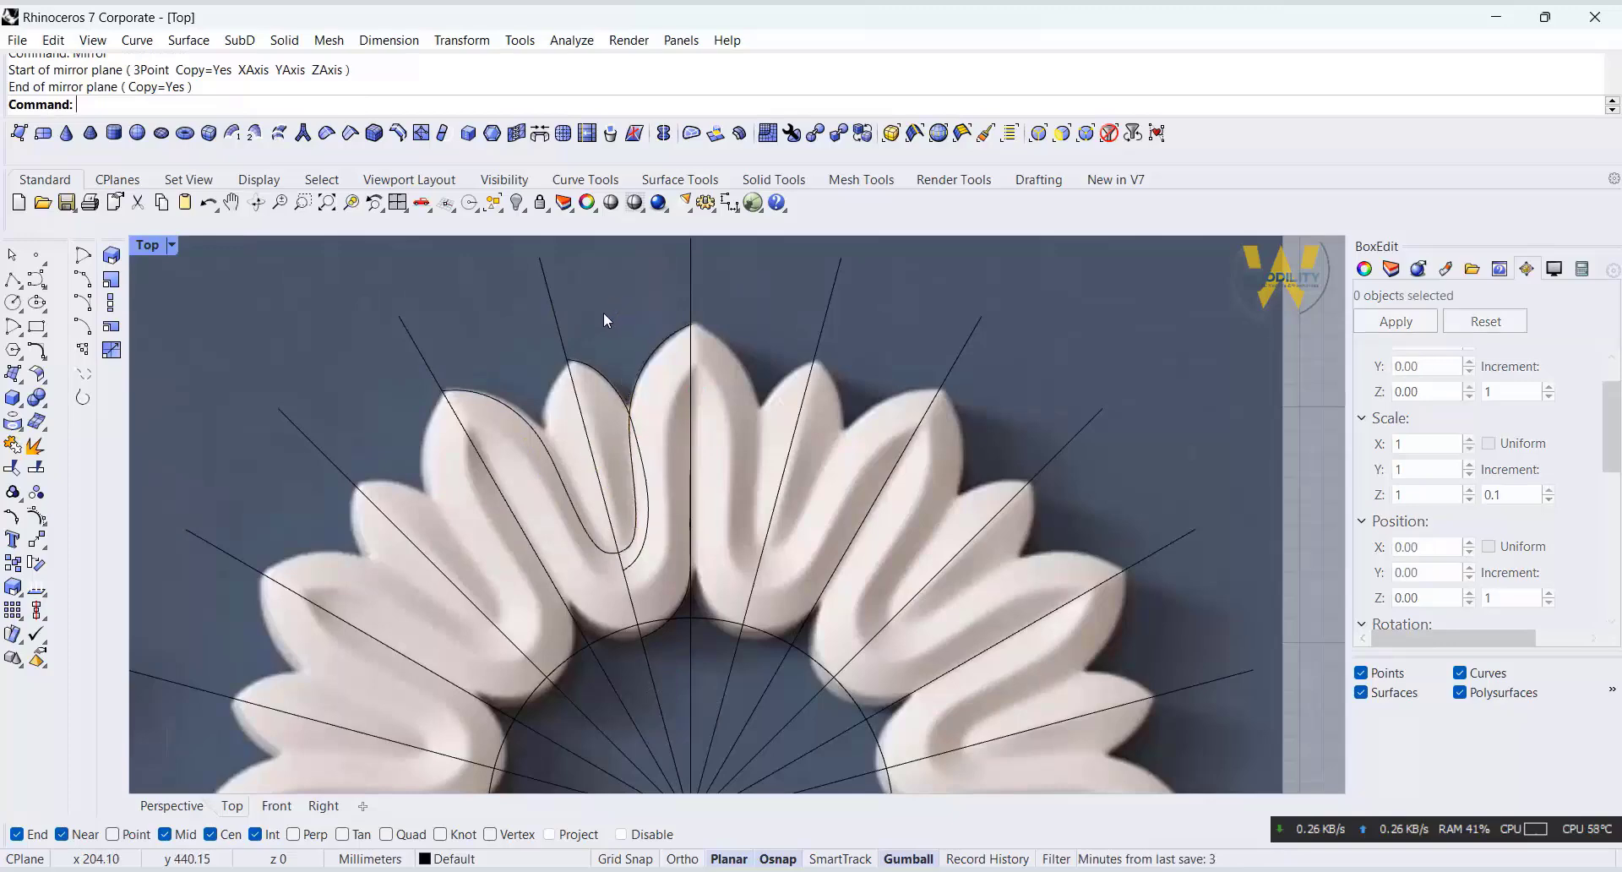
Mirror a copy of the small petal's edge curve across its own radial line.
{"action": "scroll", "coordinate": [603, 312], "scroll_direction": "up", "scroll_amount": 2}
{"action": "left_click", "coordinate": [616, 391]}
{"action": "type", "text": "Mirror"}
{"action": "key", "text": "Return"}
{"action": "left_click", "coordinate": [533, 314]}
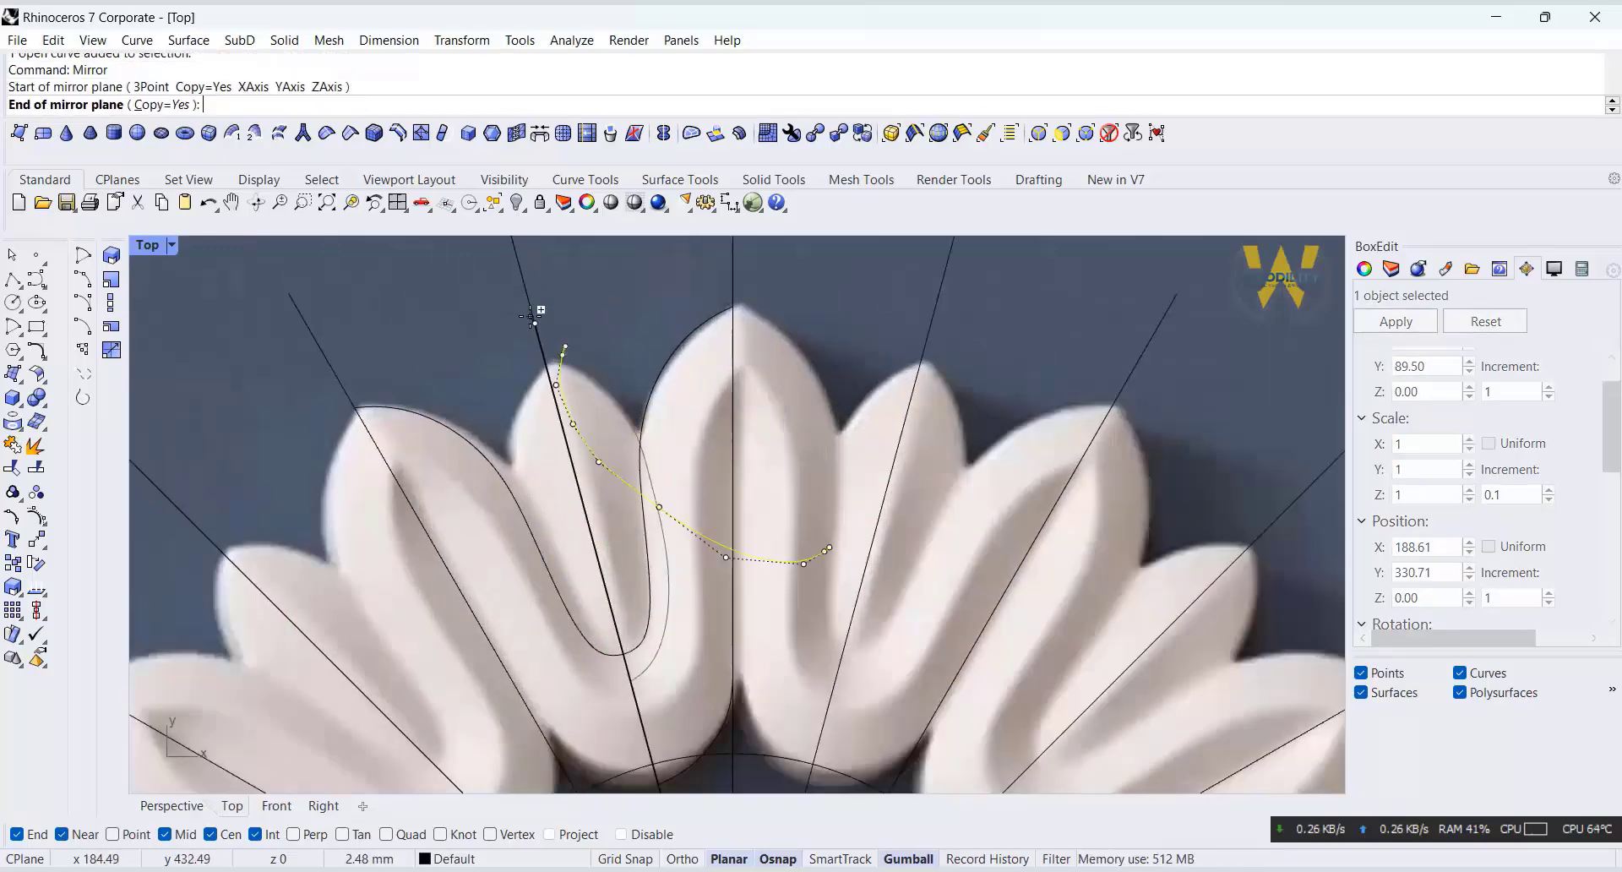
{"action": "scroll", "coordinate": [533, 314], "scroll_direction": "down", "scroll_amount": 6}
{"action": "left_click", "coordinate": [609, 612]}
{"action": "key", "text": "Escape"}
Mirror a copy of the lower lobe curve across the small petal's radial line.
{"action": "scroll", "coordinate": [591, 571], "scroll_direction": "up", "scroll_amount": 5}
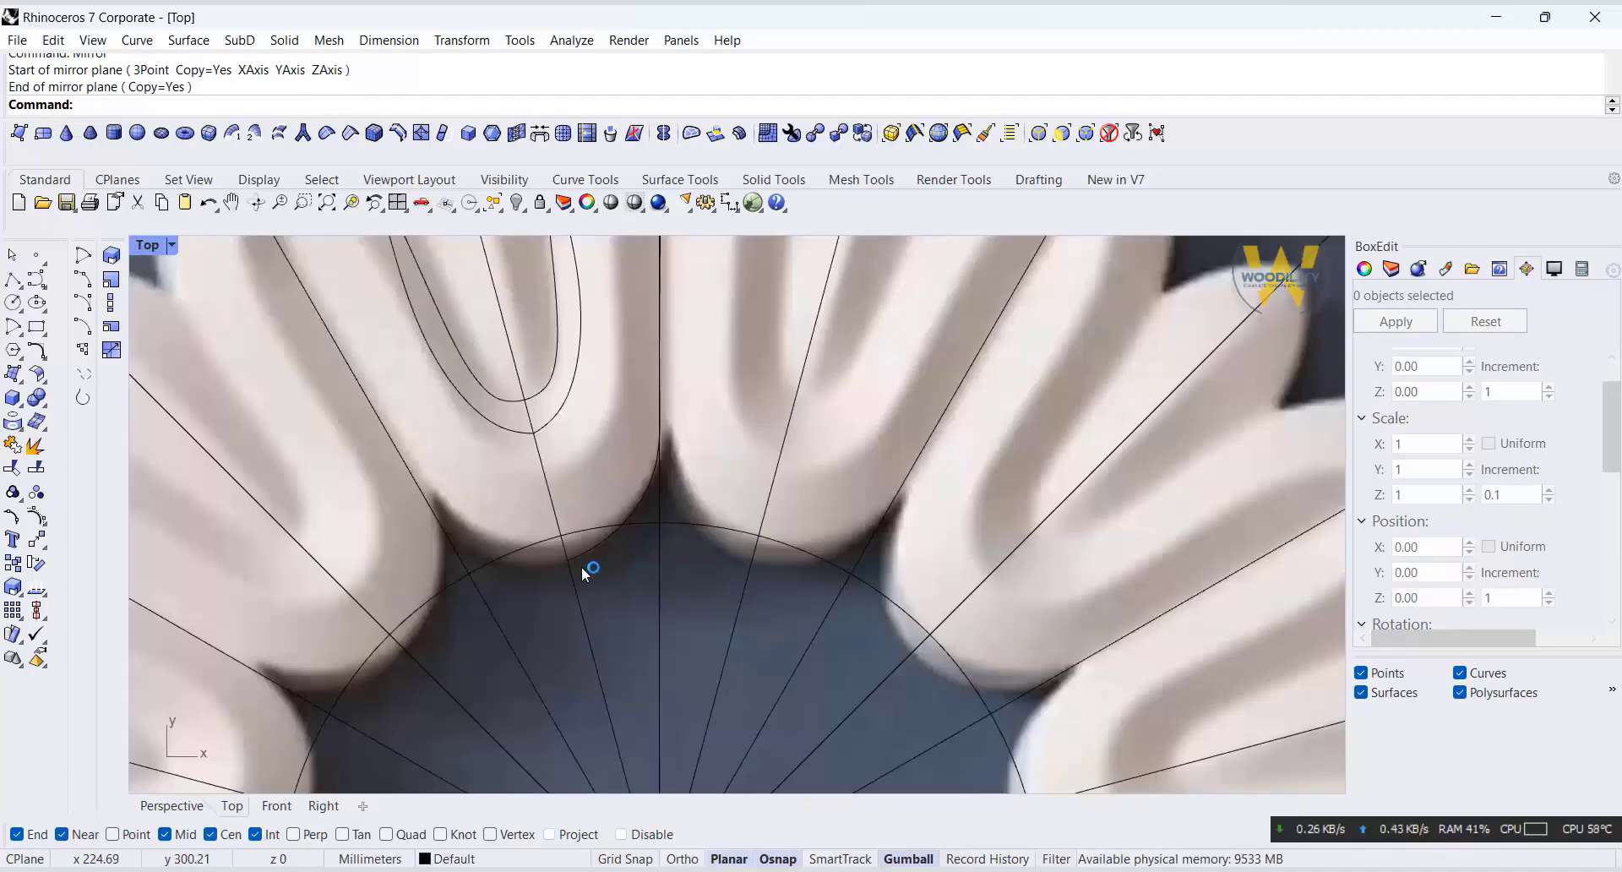
{"action": "scroll", "coordinate": [616, 600], "scroll_direction": "down", "scroll_amount": 2}
{"action": "left_click", "coordinate": [638, 518]}
{"action": "scroll", "coordinate": [650, 610], "scroll_direction": "down", "scroll_amount": 4}
{"action": "right_click_drag", "start_coordinate": [650, 606], "coordinate": [645, 666]}
{"action": "type", "text": "Mi"}
{"action": "key", "text": "Return"}
{"action": "left_click", "coordinate": [602, 679]}
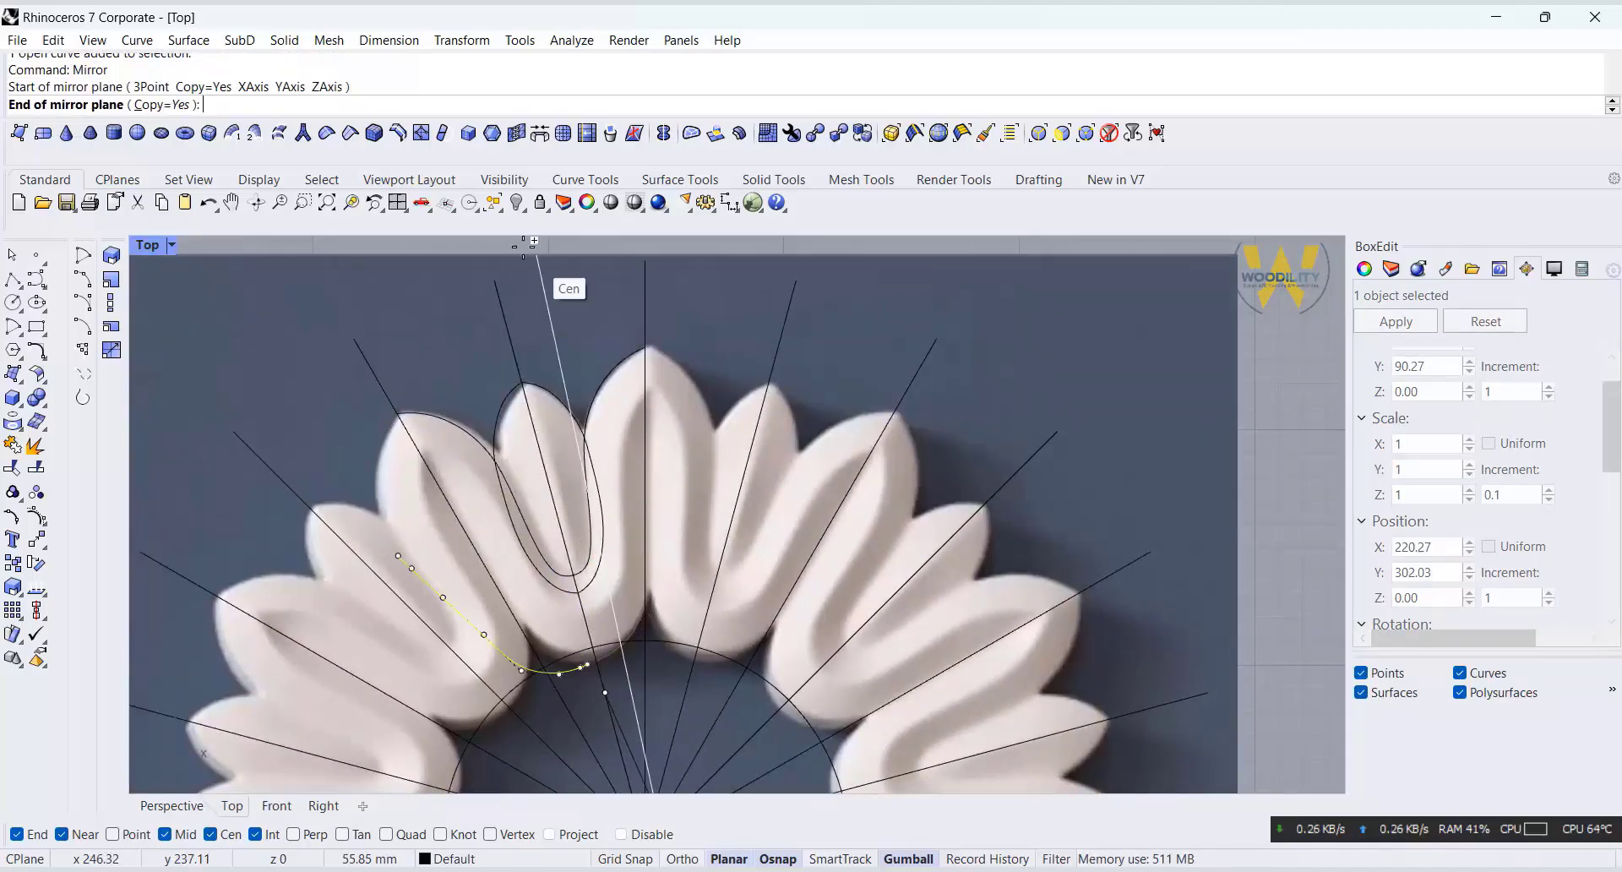
{"action": "left_click", "coordinate": [495, 283]}
{"action": "key", "text": "Escape"}
Restore the four-view layout and draw a short horizontal polyline in the Front view, left of the picture.
{"action": "double_click", "coordinate": [148, 245]}
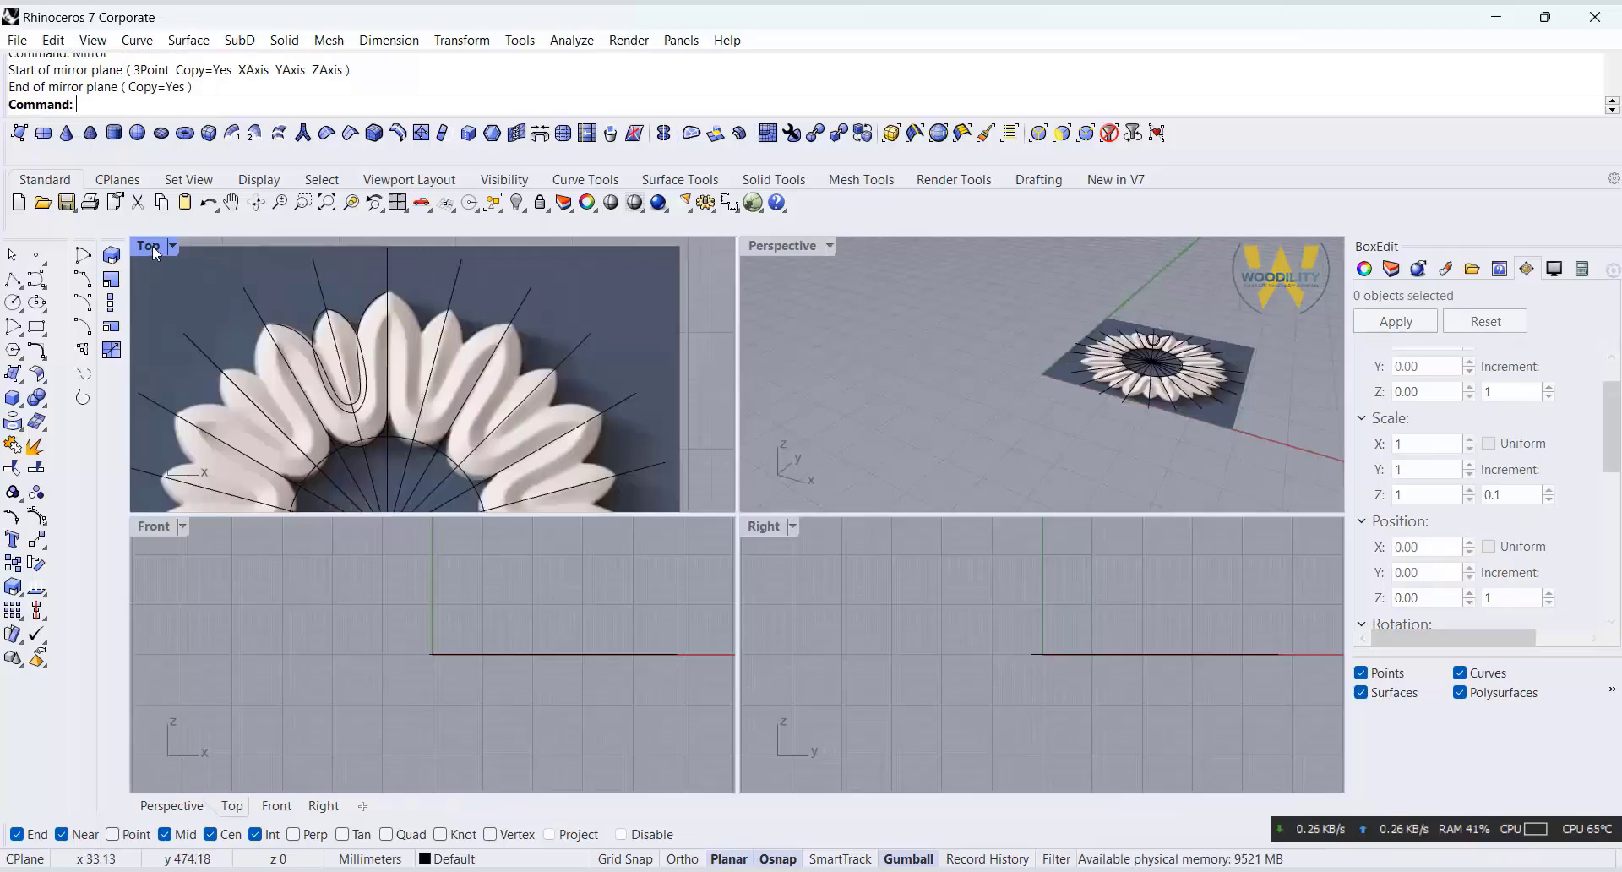
{"action": "right_click_drag", "start_coordinate": [419, 625], "coordinate": [522, 655]}
{"action": "scroll", "coordinate": [461, 615], "scroll_direction": "up", "scroll_amount": 2}
{"action": "left_click", "coordinate": [12, 280]}
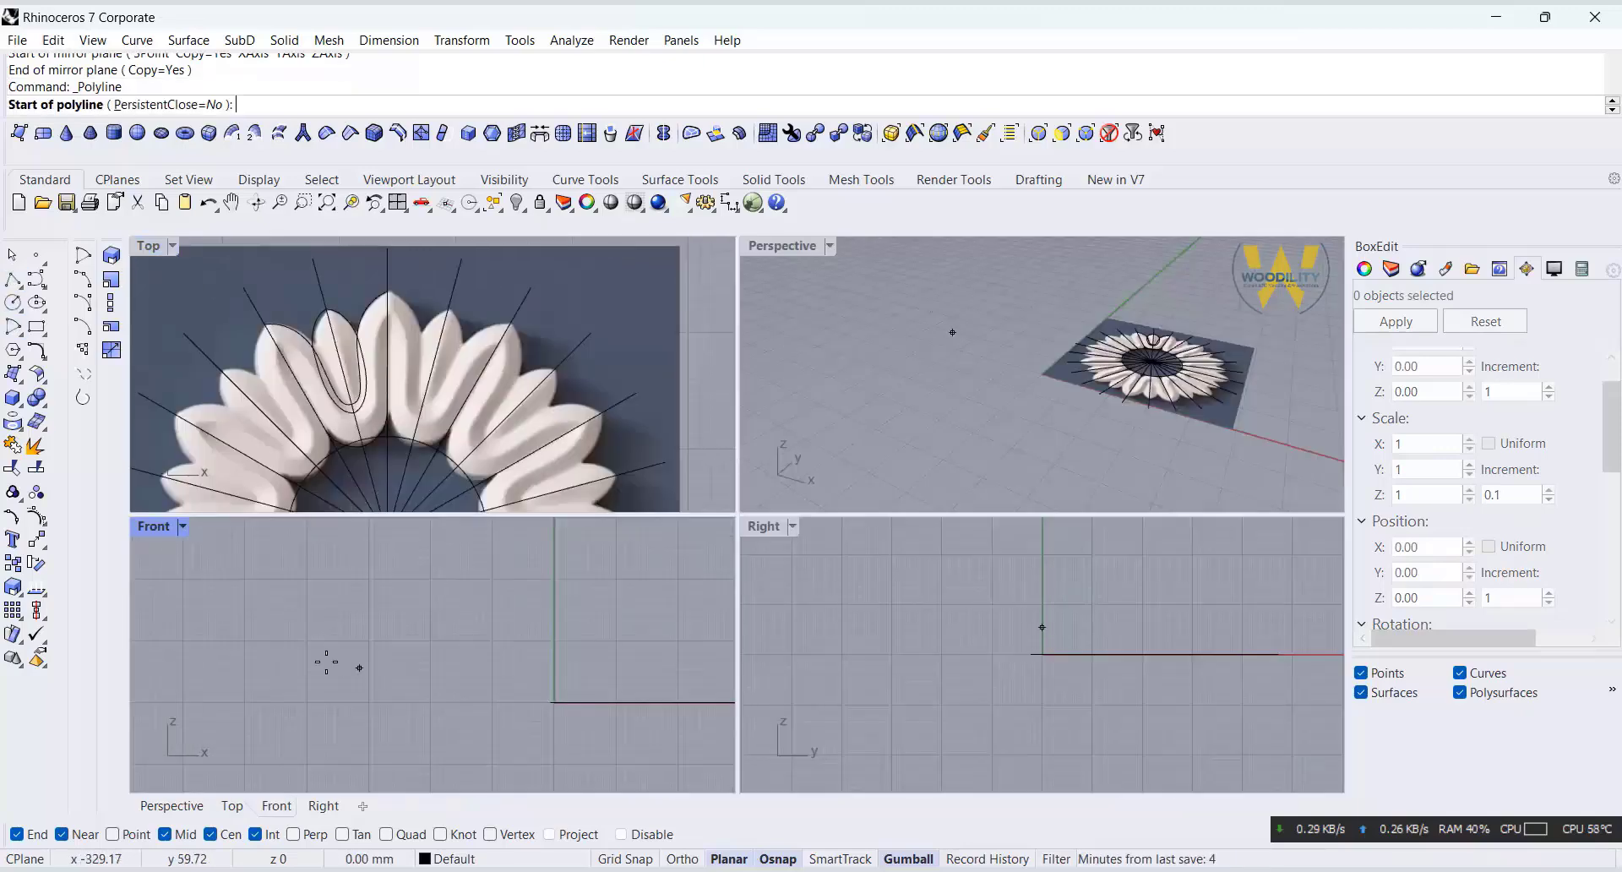
{"action": "left_click", "coordinate": [324, 638]}
{"action": "left_click", "coordinate": [381, 640], "text": "shift"}
{"action": "right_click", "coordinate": [374, 639]}
Draw a vertical line about 51 mm high upward from the midpoint of the horizontal base line in the Front view.
{"action": "scroll", "coordinate": [362, 637], "scroll_direction": "up", "scroll_amount": 8}
{"action": "right_click_drag", "start_coordinate": [362, 637], "coordinate": [439, 674]}
{"action": "right_click", "coordinate": [411, 646]}
{"action": "left_click", "coordinate": [426, 678]}
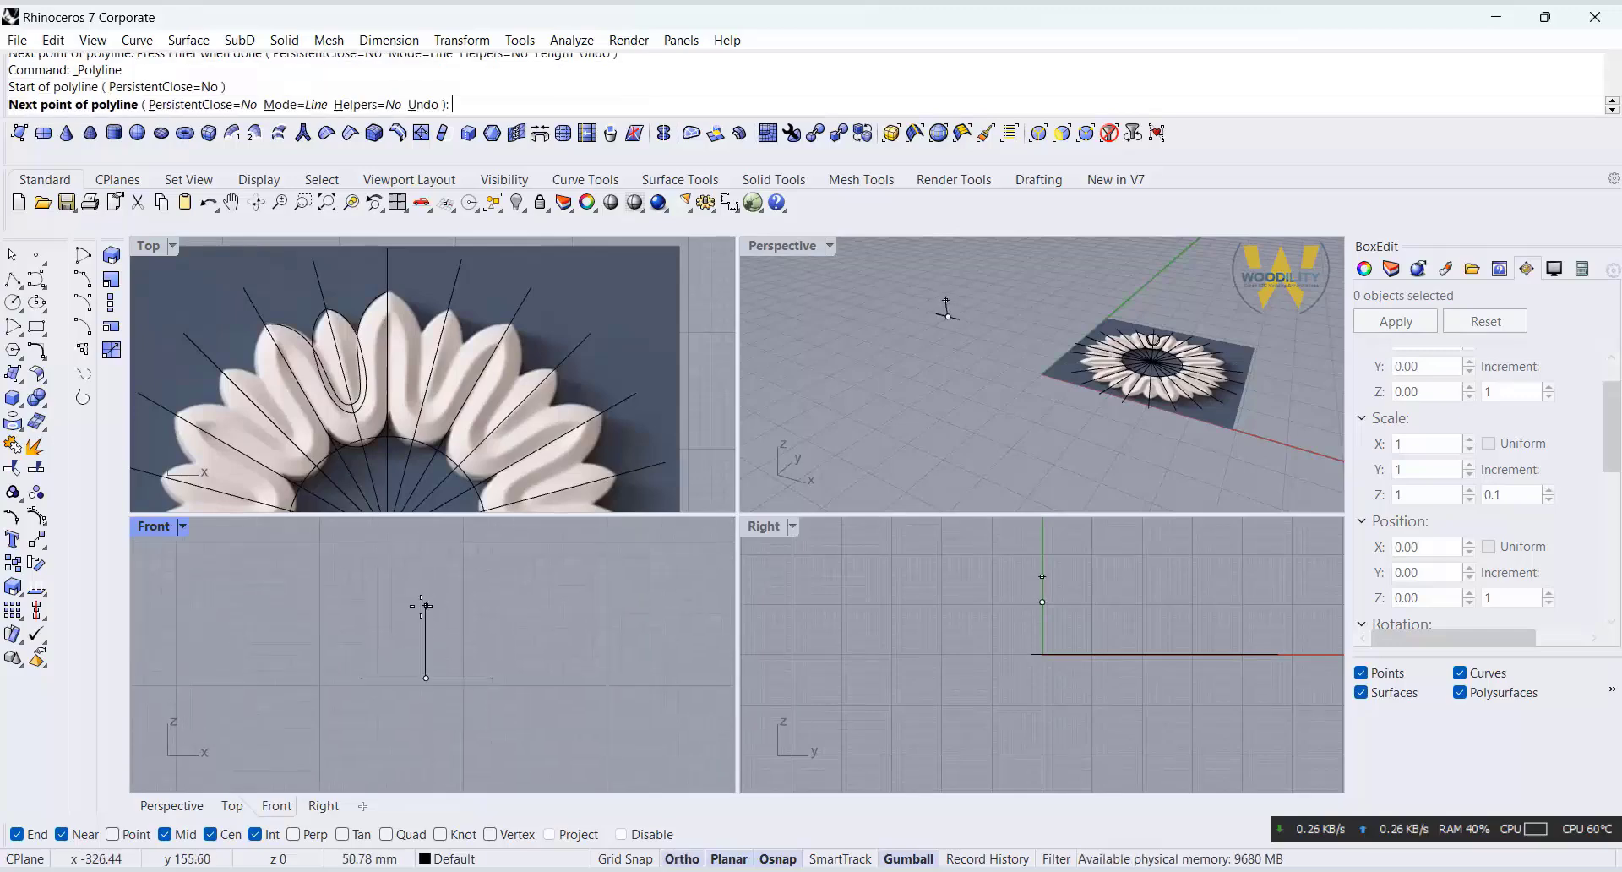
{"action": "left_click", "coordinate": [425, 606], "text": "shift"}
{"action": "right_click", "coordinate": [425, 606]}
Draw two arcs from the base line's ends to the vertical line's upper end, the left bulging outward and the right curving inward.
{"action": "right_click", "coordinate": [36, 350]}
{"action": "left_click", "coordinate": [359, 677]}
{"action": "left_click", "coordinate": [426, 605]}
{"action": "left_click", "coordinate": [384, 631]}
{"action": "right_click", "coordinate": [384, 631]}
{"action": "left_click", "coordinate": [426, 606]}
{"action": "left_click", "coordinate": [493, 678]}
{"action": "left_click", "coordinate": [448, 650]}
{"action": "scroll", "coordinate": [434, 664], "scroll_direction": "up", "scroll_amount": 3}
{"action": "scroll", "coordinate": [434, 664], "scroll_direction": "up", "scroll_amount": 2}
Delete the vertical guide line and fillet the peak between the two arcs with a radius of 0.1.
{"action": "left_click", "coordinate": [428, 638]}
{"action": "key", "text": "Delete"}
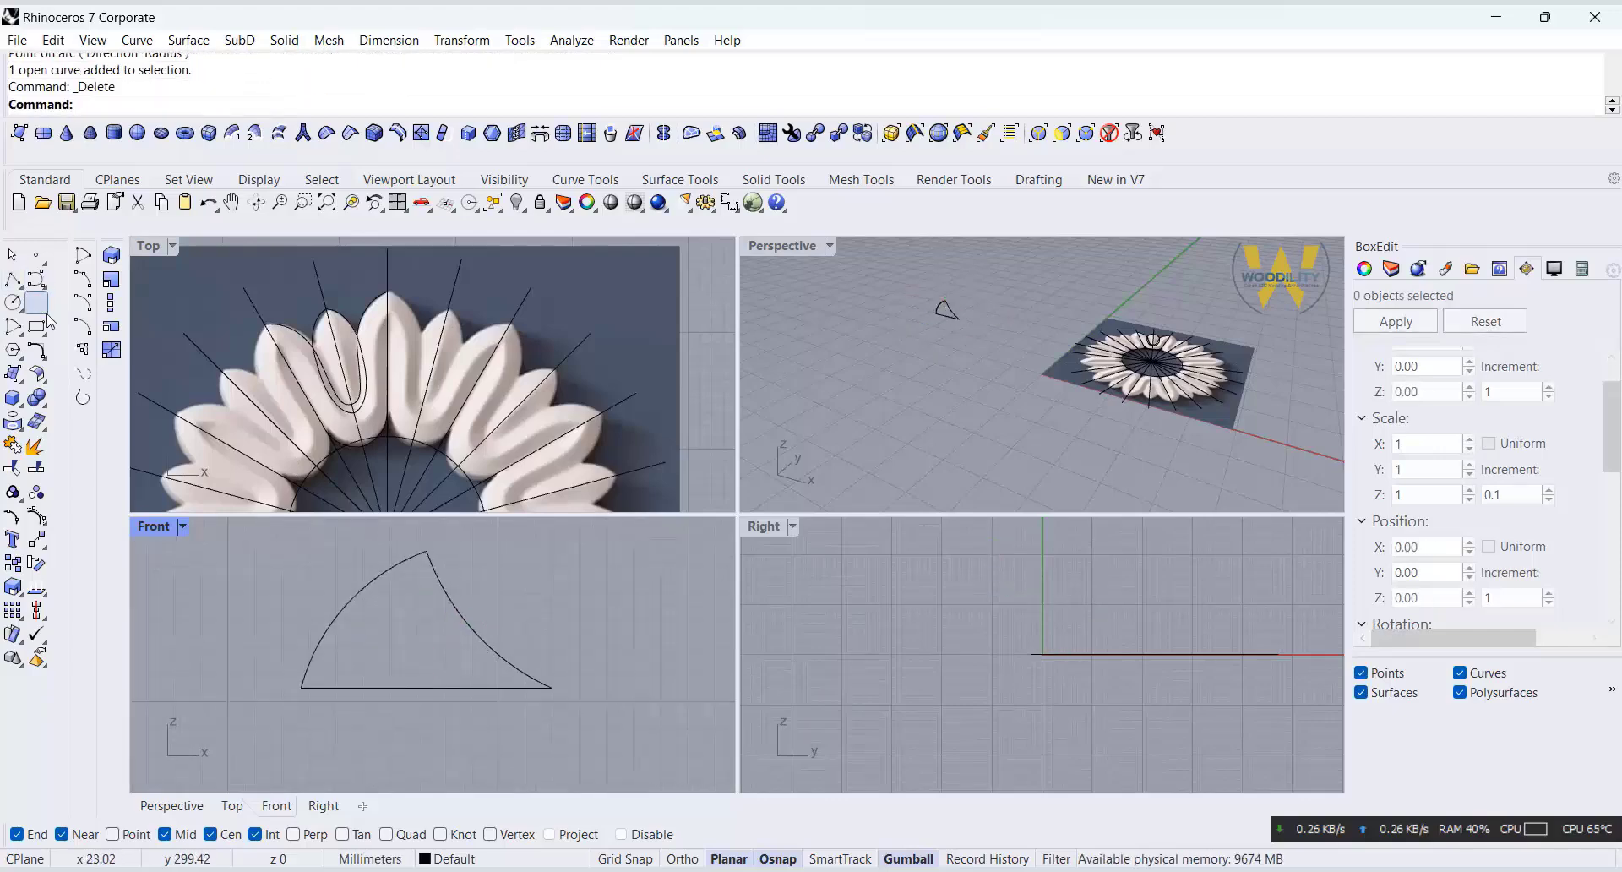
{"action": "left_click", "coordinate": [37, 349]}
{"action": "left_click", "coordinate": [408, 560]}
{"action": "left_click", "coordinate": [410, 564]}
{"action": "left_click", "coordinate": [431, 564]}
{"action": "scroll", "coordinate": [384, 626], "scroll_direction": "up", "scroll_amount": 3}
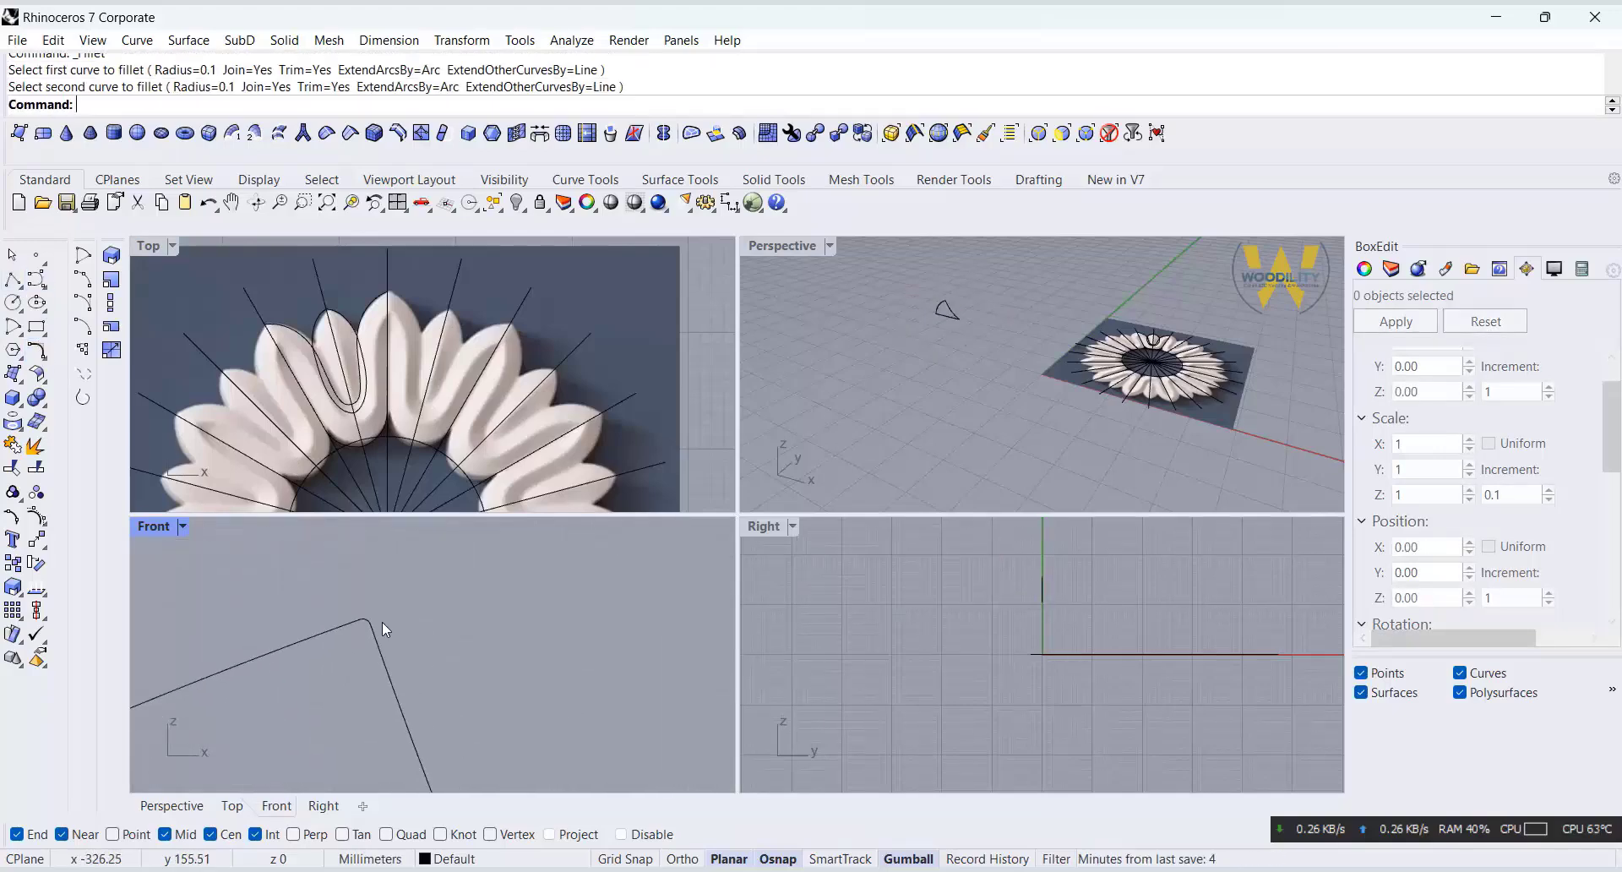
Join the profile's curves into one closed curve and mirror a copy across a vertical axis on its left.
{"action": "scroll", "coordinate": [559, 581], "scroll_direction": "down", "scroll_amount": 5}
{"action": "left_click_drag", "start_coordinate": [650, 561], "coordinate": [411, 681]}
{"action": "left_click", "coordinate": [10, 447]}
{"action": "right_click_drag", "start_coordinate": [449, 634], "coordinate": [500, 717]}
{"action": "type", "text": "mi"}
{"action": "key", "text": "Return"}
{"action": "left_click", "coordinate": [518, 640]}
{"action": "left_click", "coordinate": [528, 761], "text": "shift"}
Hide the two edge curves of the small petal in the Perspective view.
{"action": "left_click", "coordinate": [1188, 471]}
{"action": "scroll", "coordinate": [1016, 368], "scroll_direction": "up", "scroll_amount": 10}
{"action": "left_click", "coordinate": [1016, 367]}
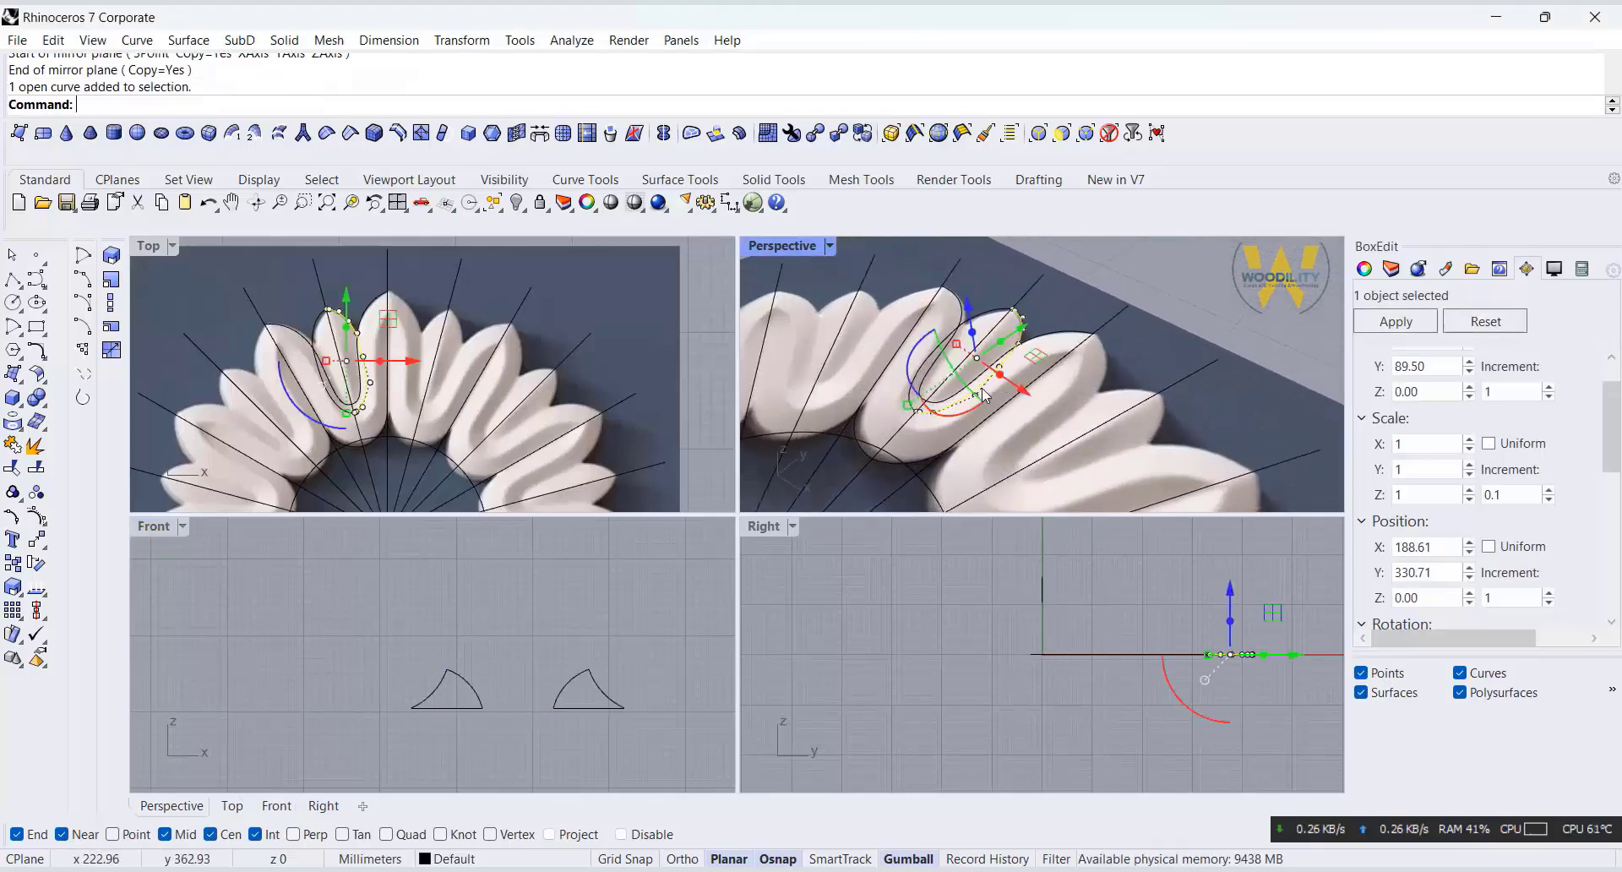
{"action": "left_click", "coordinate": [928, 359], "text": "shift"}
{"action": "middle_click", "coordinate": [1057, 382]}
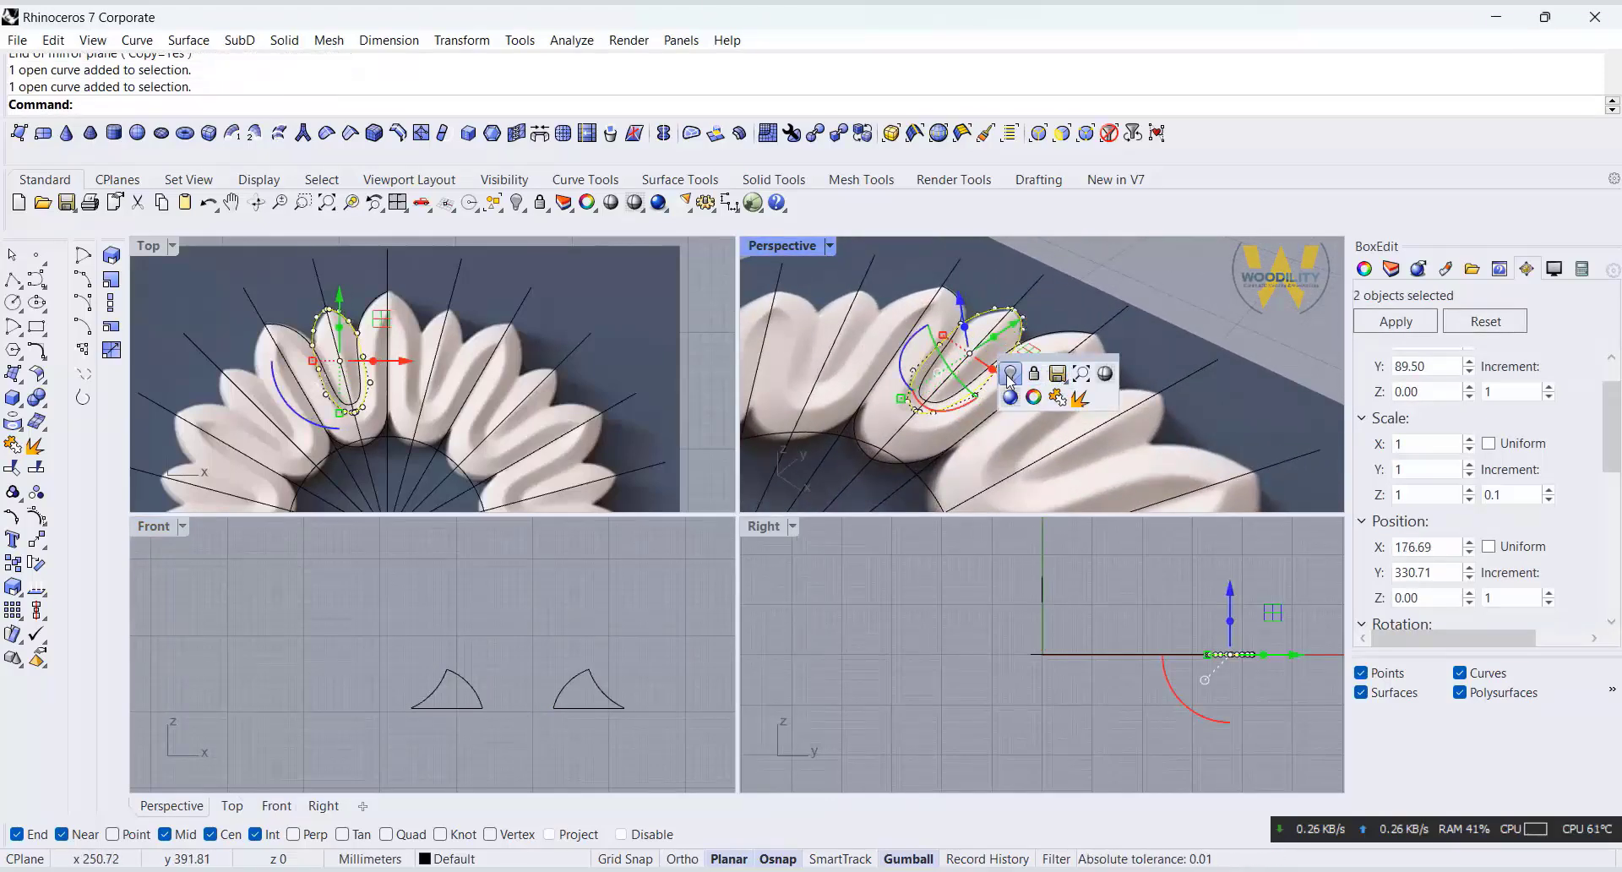
{"action": "left_click", "coordinate": [1009, 375]}
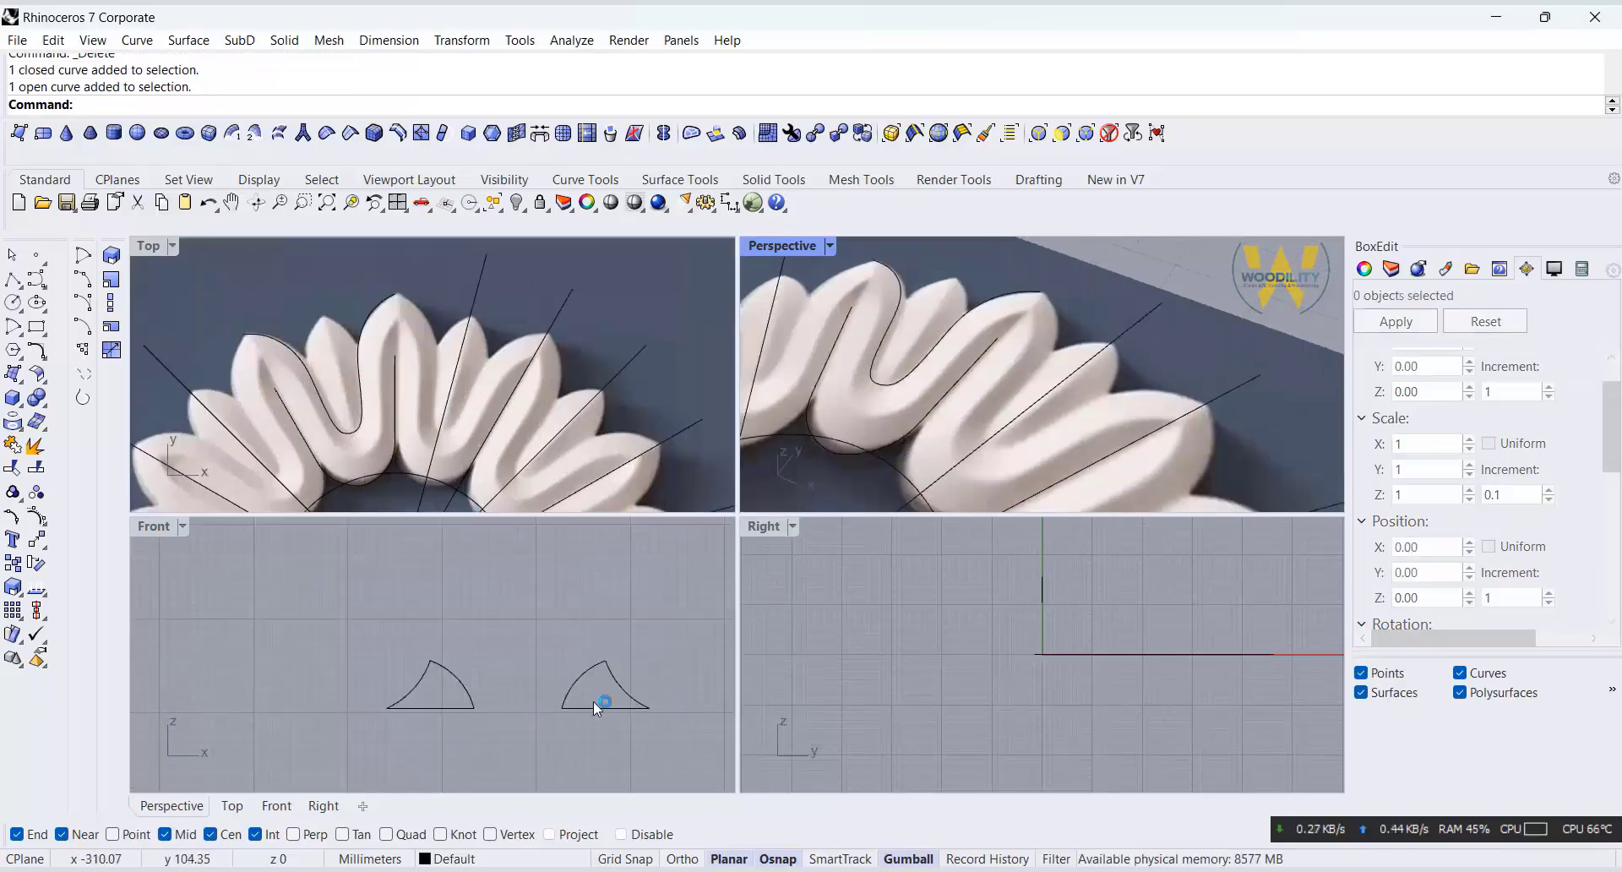
Orient a copy of the right profile by its two base endpoints onto the top petal's tip, with Copy=Yes and Scale=3D.
{"action": "left_click", "coordinate": [649, 710]}
{"action": "left_click", "coordinate": [461, 40]}
{"action": "mouse_move", "coordinate": [481, 271]}
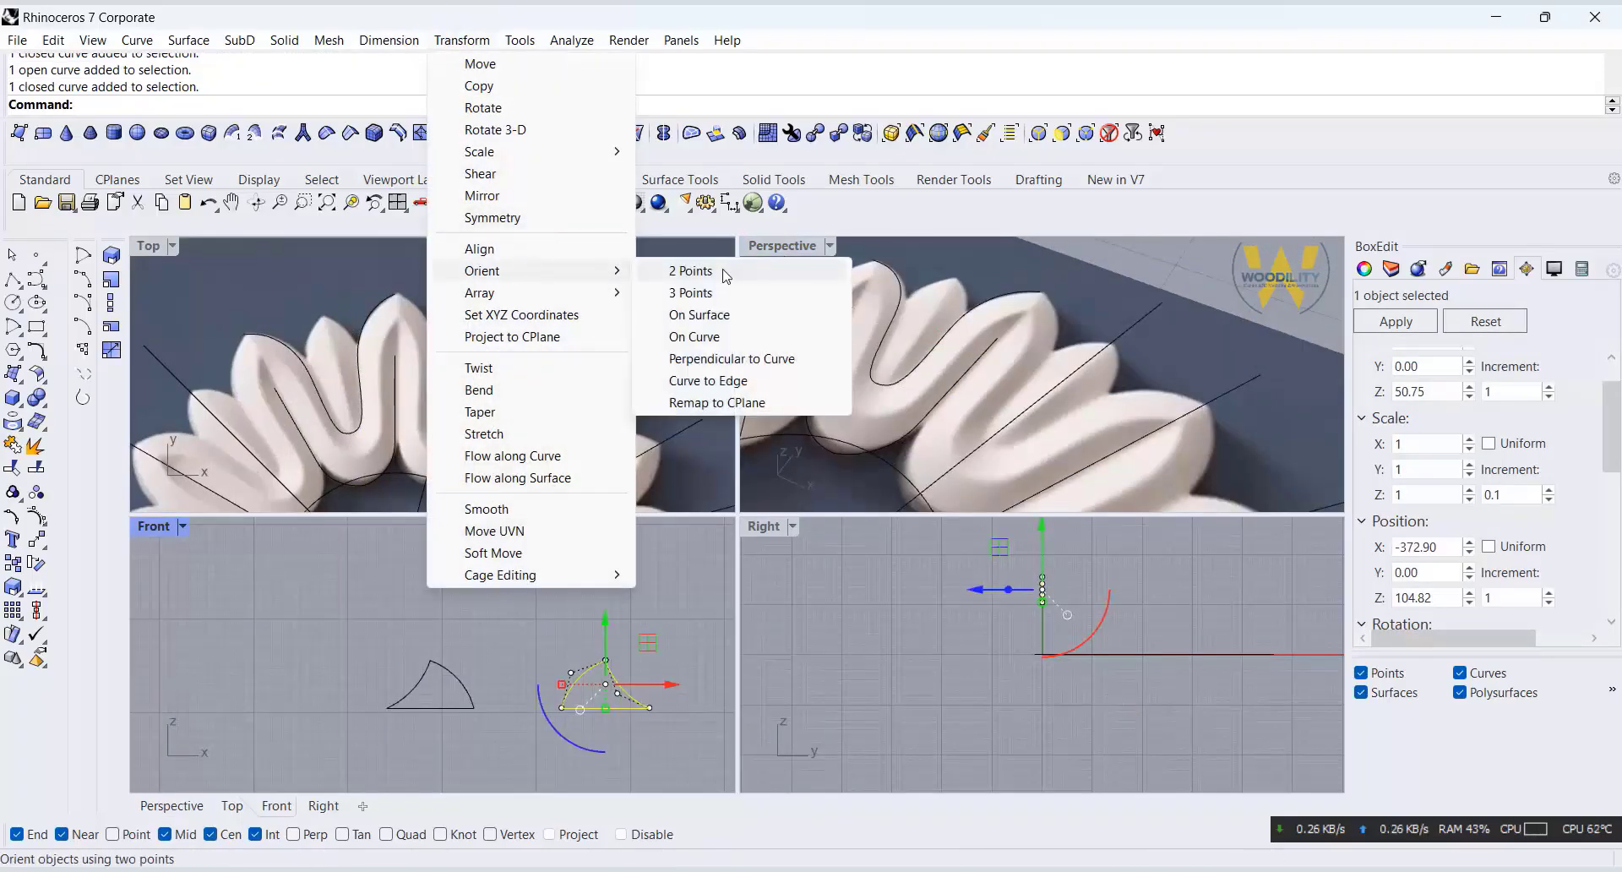
{"action": "left_click", "coordinate": [701, 269]}
{"action": "left_click", "coordinate": [561, 708]}
{"action": "left_click", "coordinate": [649, 708]}
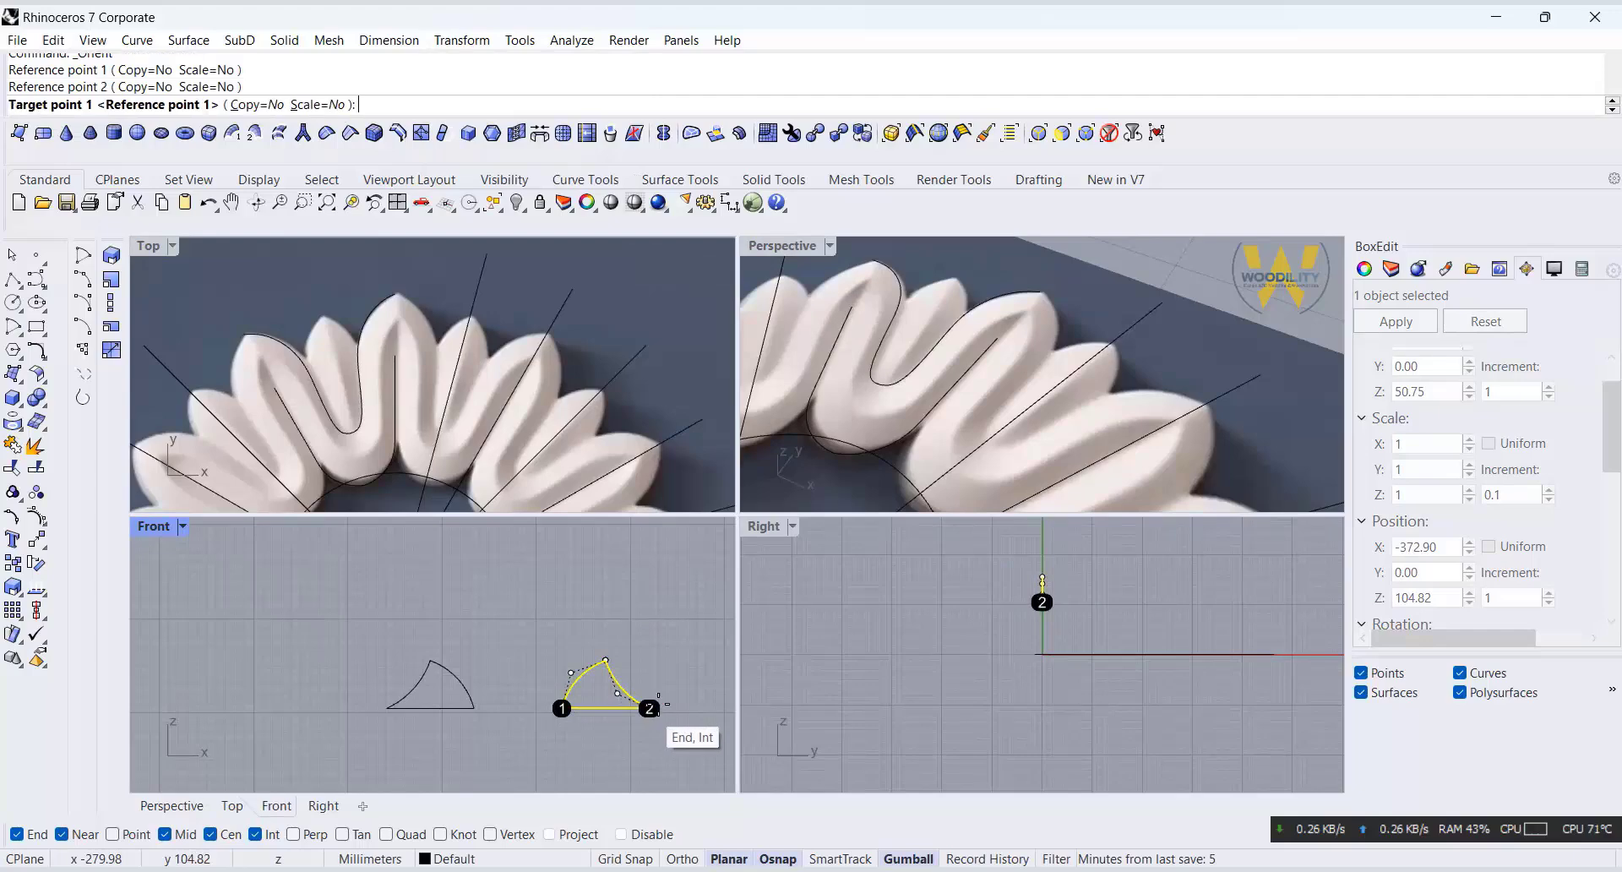
{"action": "left_click", "coordinate": [1040, 292]}
{"action": "left_click", "coordinate": [995, 336]}
{"action": "left_click", "coordinate": [143, 104]}
{"action": "left_click", "coordinate": [118, 103]}
{"action": "left_click", "coordinate": [1003, 331]}
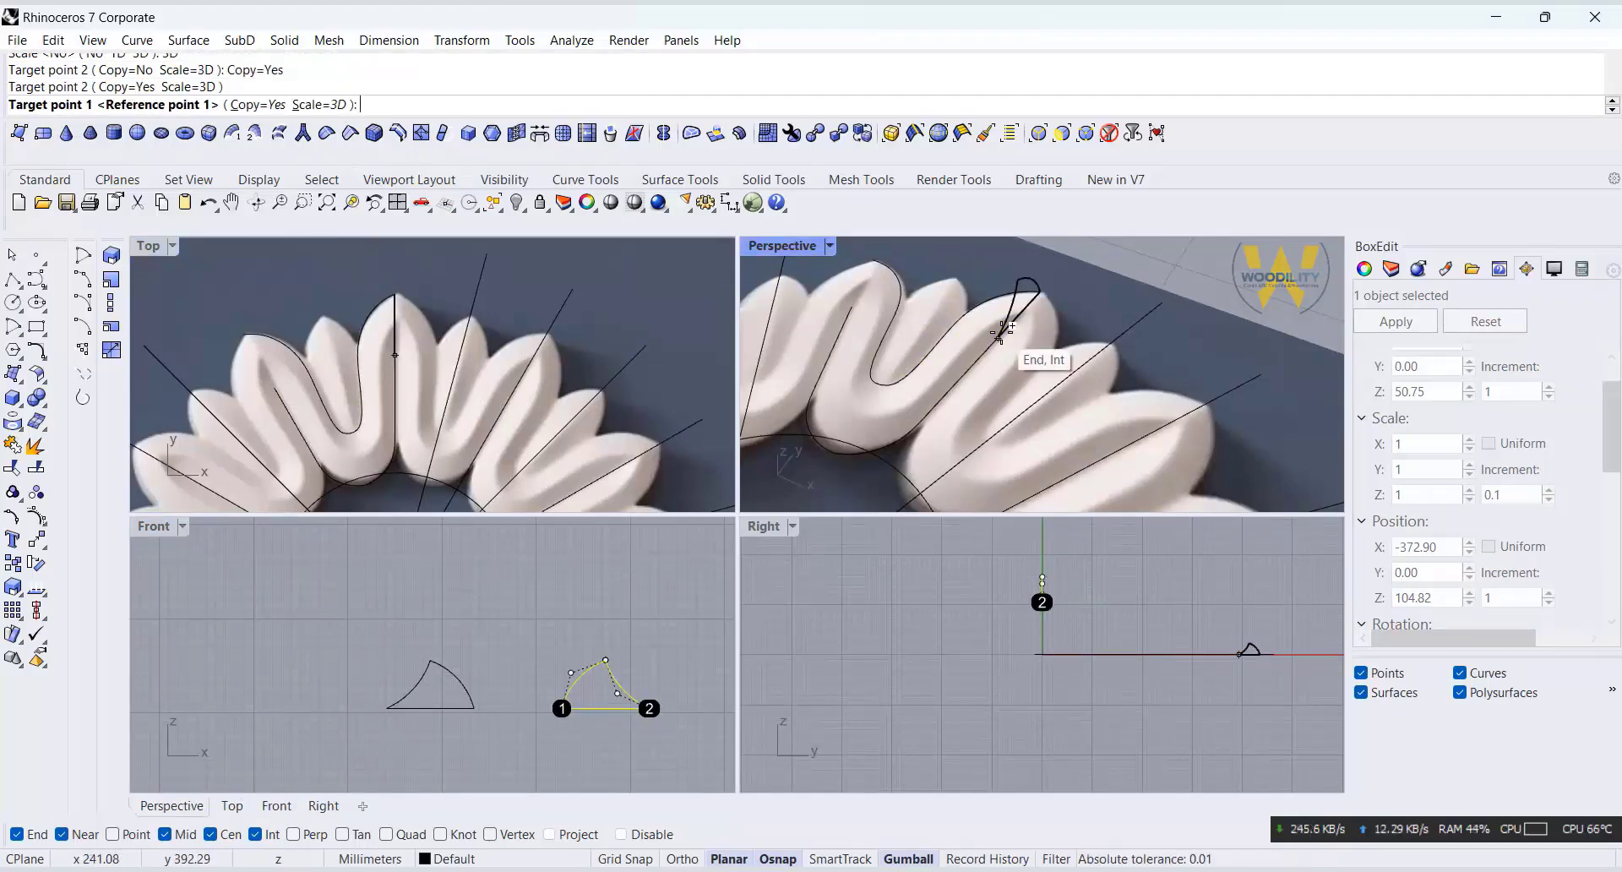
Place a second scaled copy of the profile at the neighbouring large petal's tip and finish the Orient command.
{"action": "left_click", "coordinate": [874, 256]}
{"action": "left_click", "coordinate": [853, 304]}
{"action": "right_click", "coordinate": [852, 304]}
{"action": "right_click", "coordinate": [853, 304]}
{"action": "left_click", "coordinate": [461, 40]}
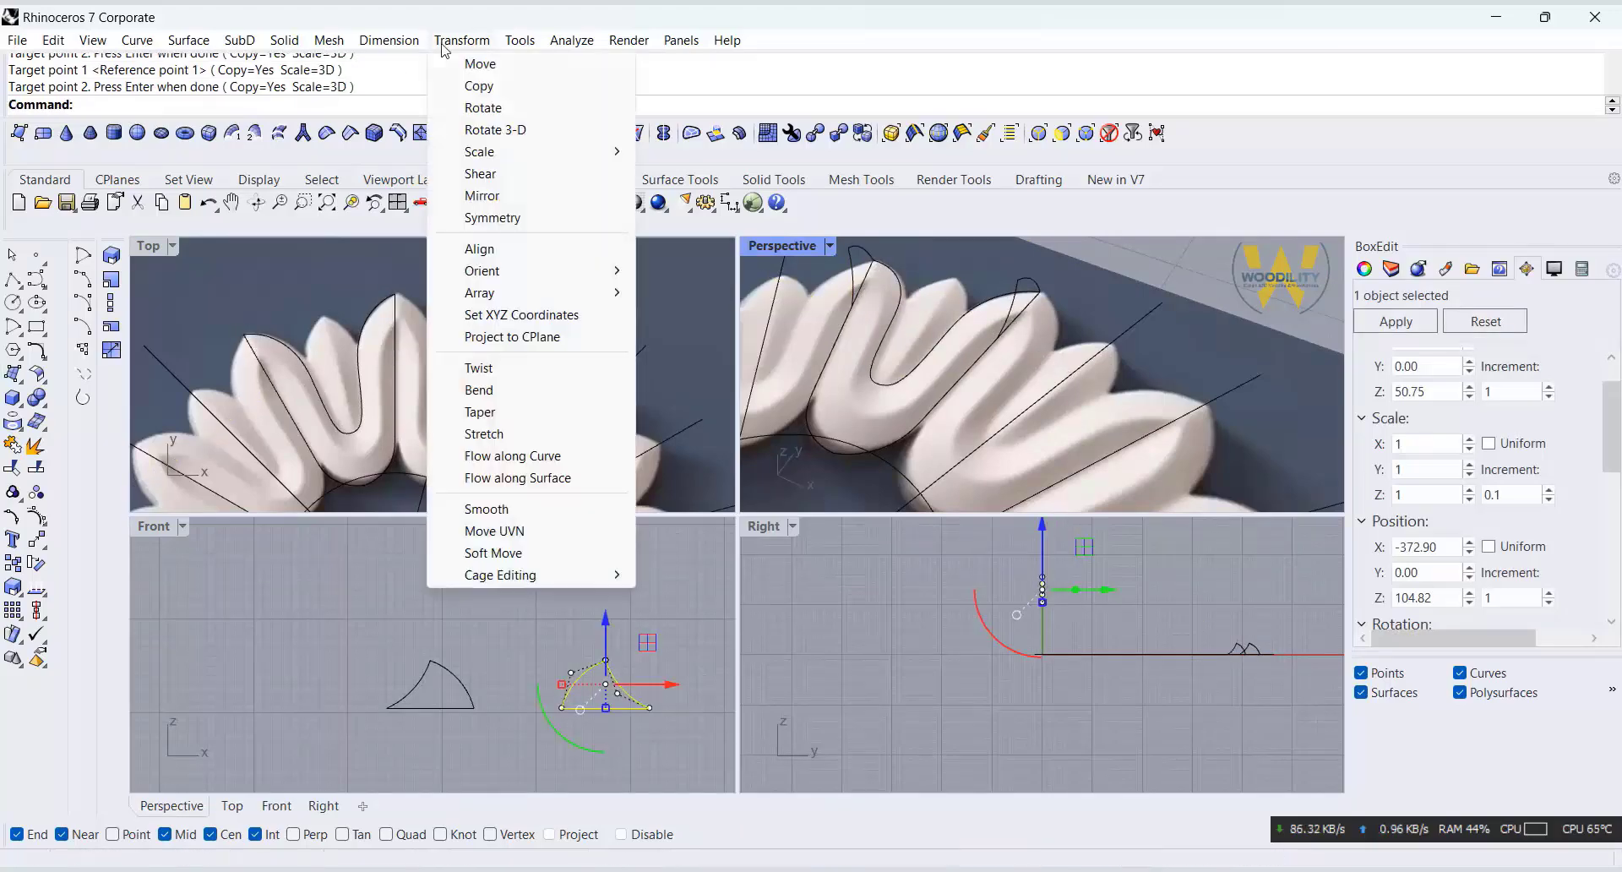
{"action": "mouse_move", "coordinate": [510, 271]}
{"action": "left_click", "coordinate": [686, 264]}
{"action": "key", "text": "Escape"}
Orient a scaled copy of the left profile by its base endpoints across the lower lobe joining the two large petals.
{"action": "left_click", "coordinate": [463, 686]}
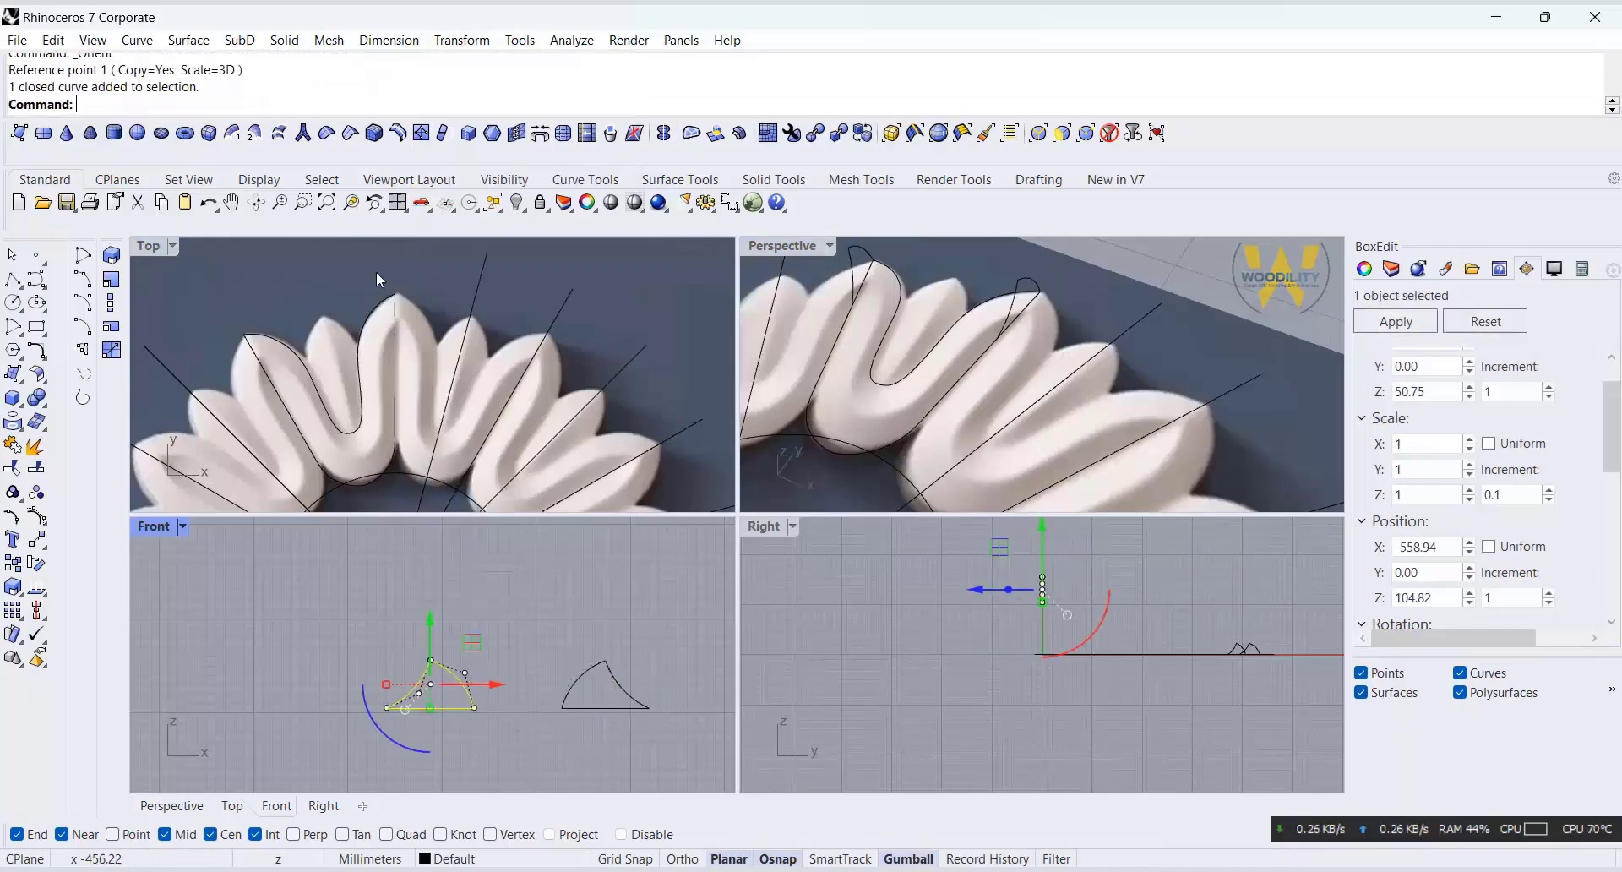
{"action": "left_click", "coordinate": [438, 42]}
{"action": "left_click", "coordinate": [688, 265]}
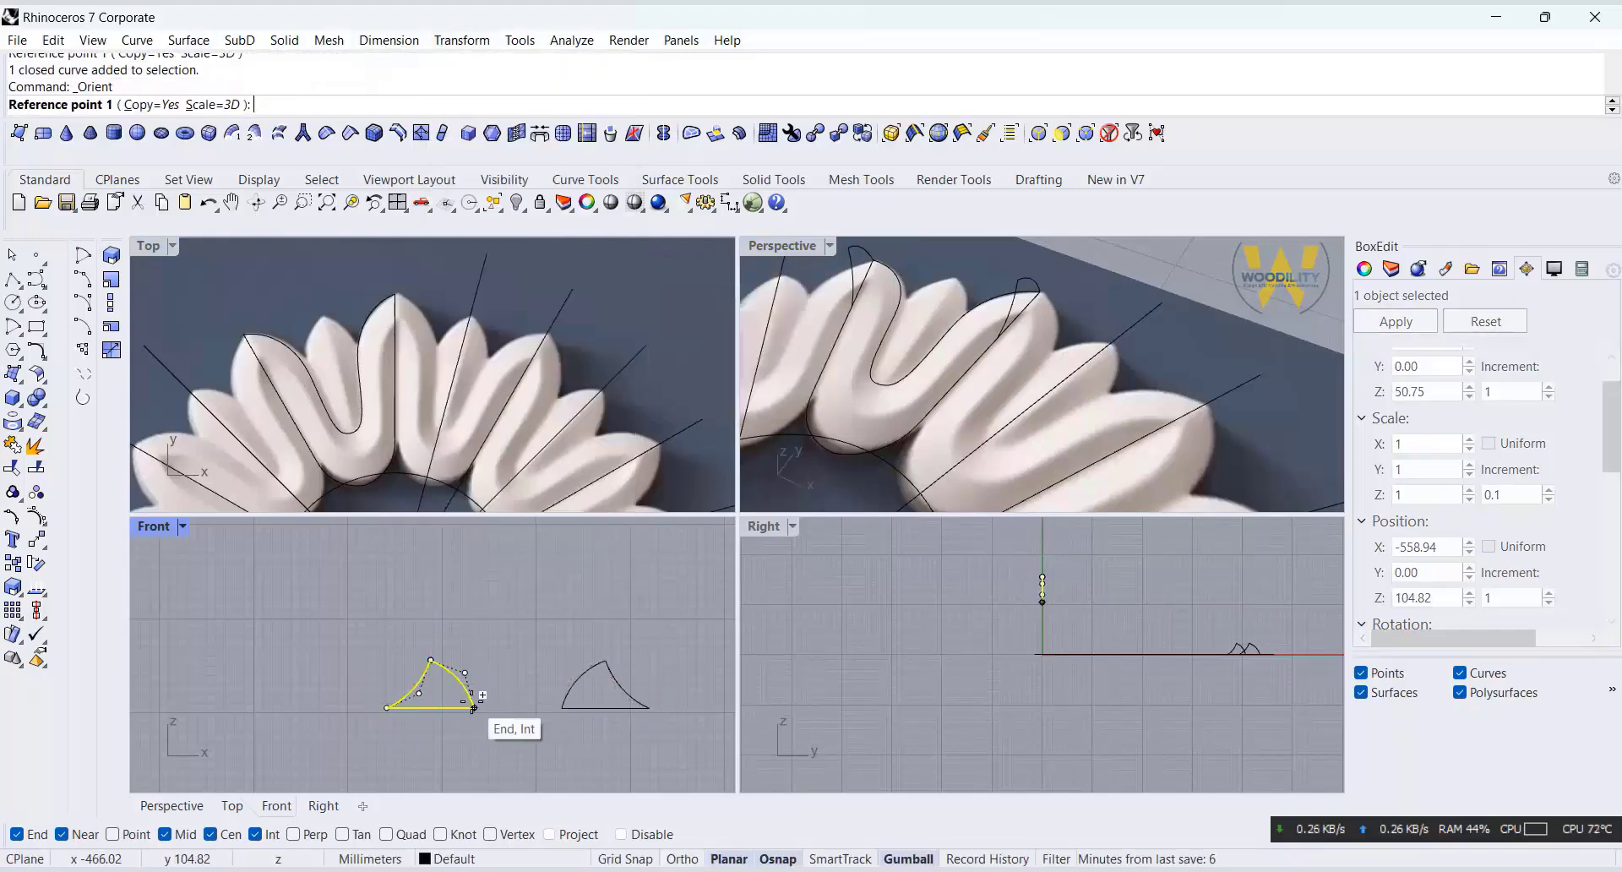
{"action": "left_click", "coordinate": [474, 708]}
{"action": "left_click", "coordinate": [386, 708]}
{"action": "left_click", "coordinate": [834, 454]}
{"action": "left_click", "coordinate": [878, 384]}
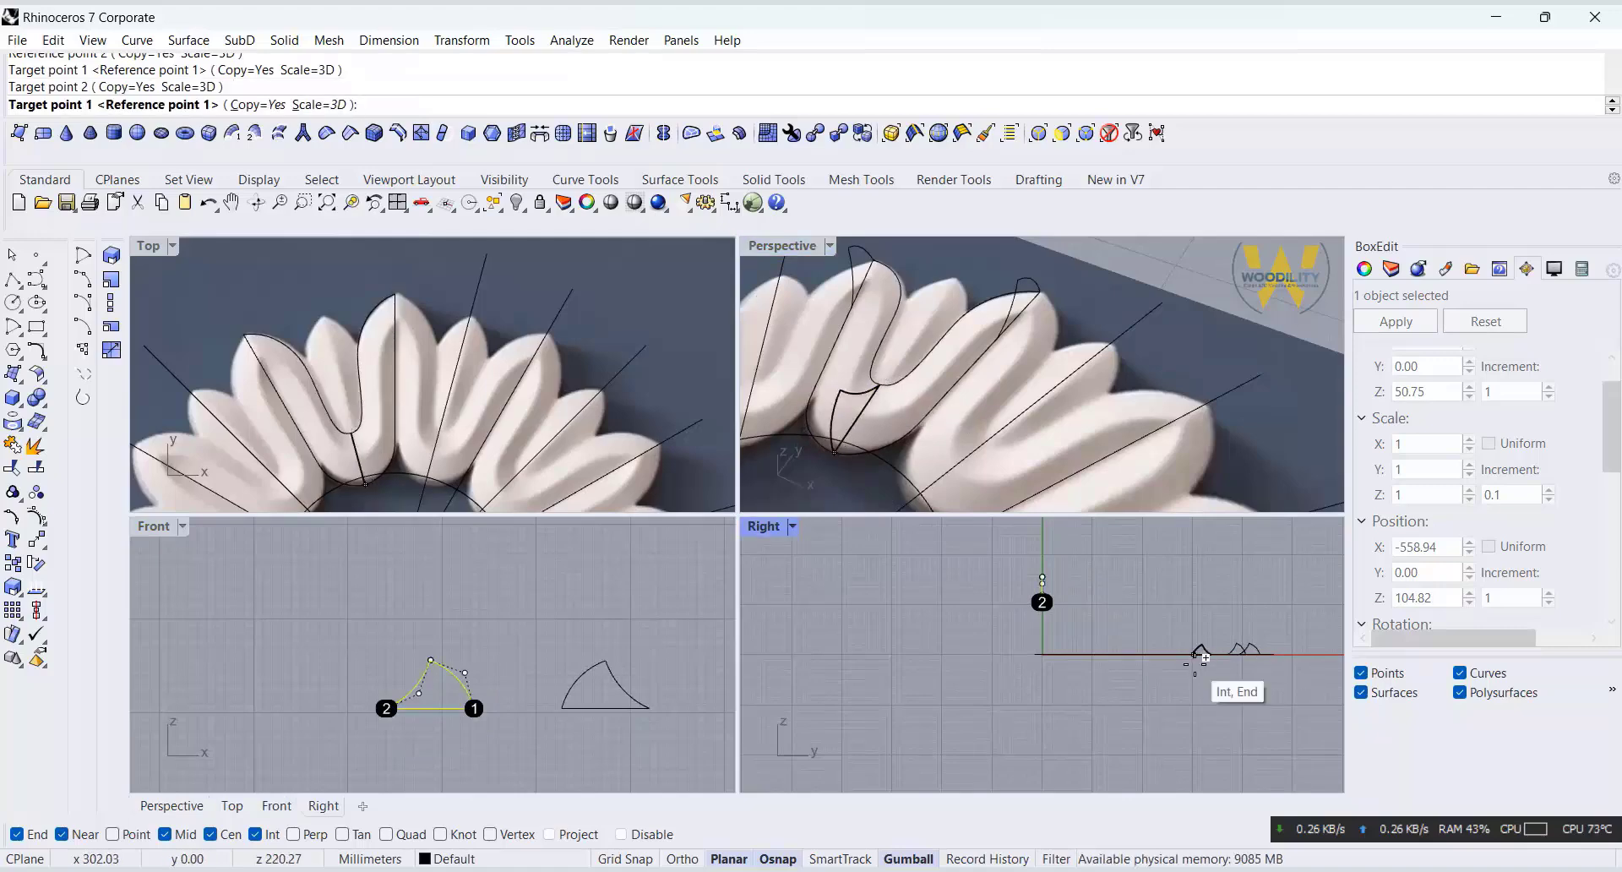
{"action": "key", "text": "Return"}
Start a Sweep 2 Rails in a maximized Perspective view, using the top petal's two edge curves as rails and its two profiles as cross sections.
{"action": "double_click", "coordinate": [765, 246]}
{"action": "scroll", "coordinate": [571, 464], "scroll_direction": "up", "scroll_amount": 3}
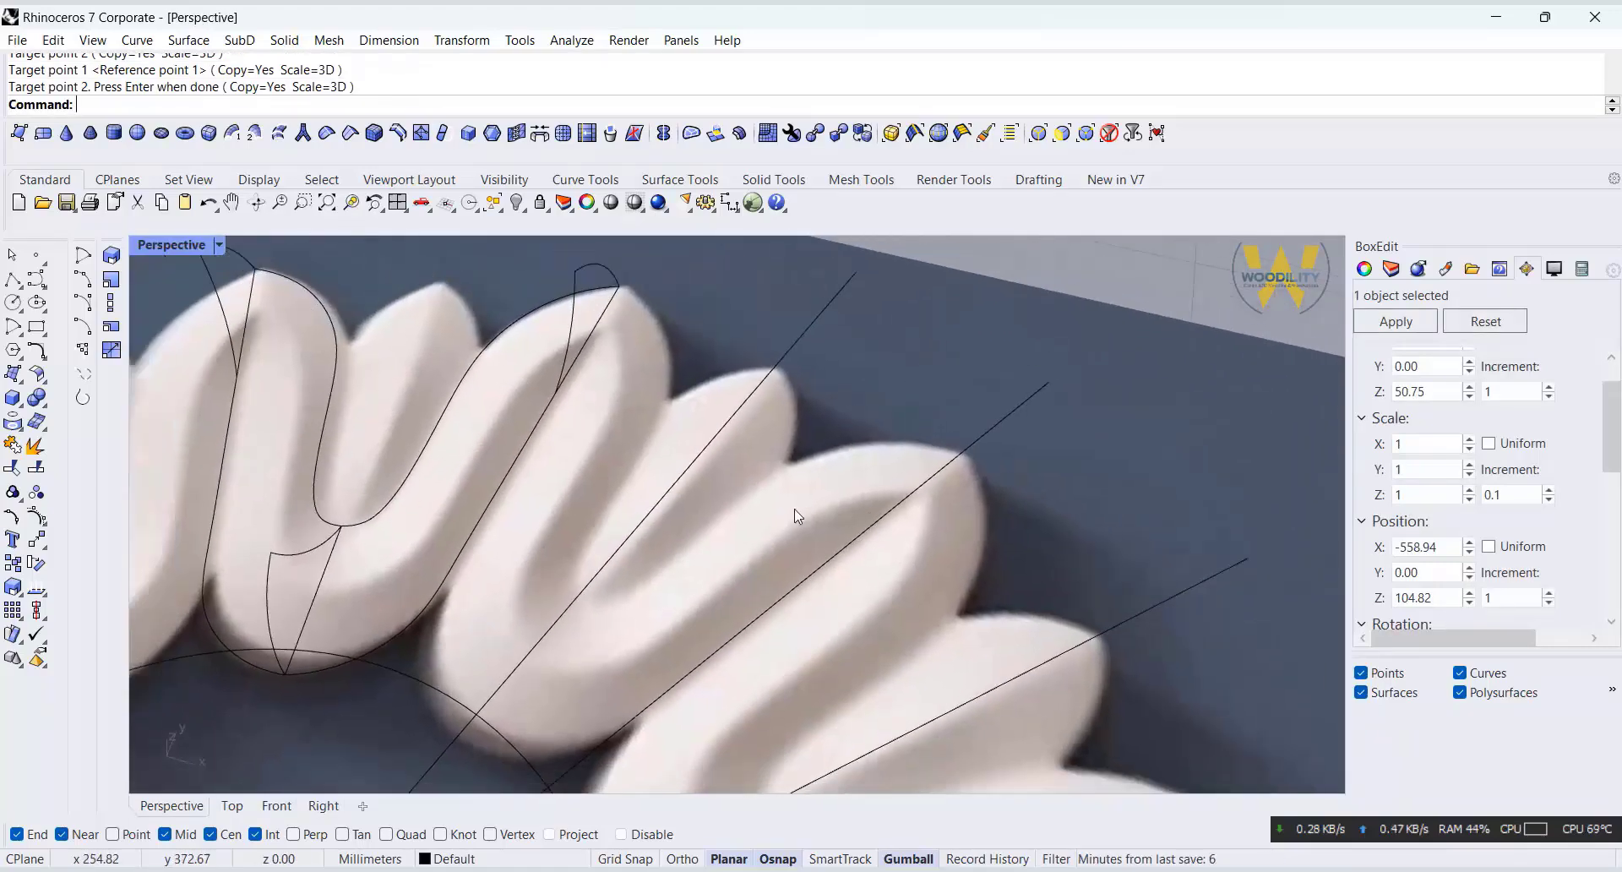
{"action": "left_click", "coordinate": [190, 41]}
{"action": "left_click", "coordinate": [235, 130]}
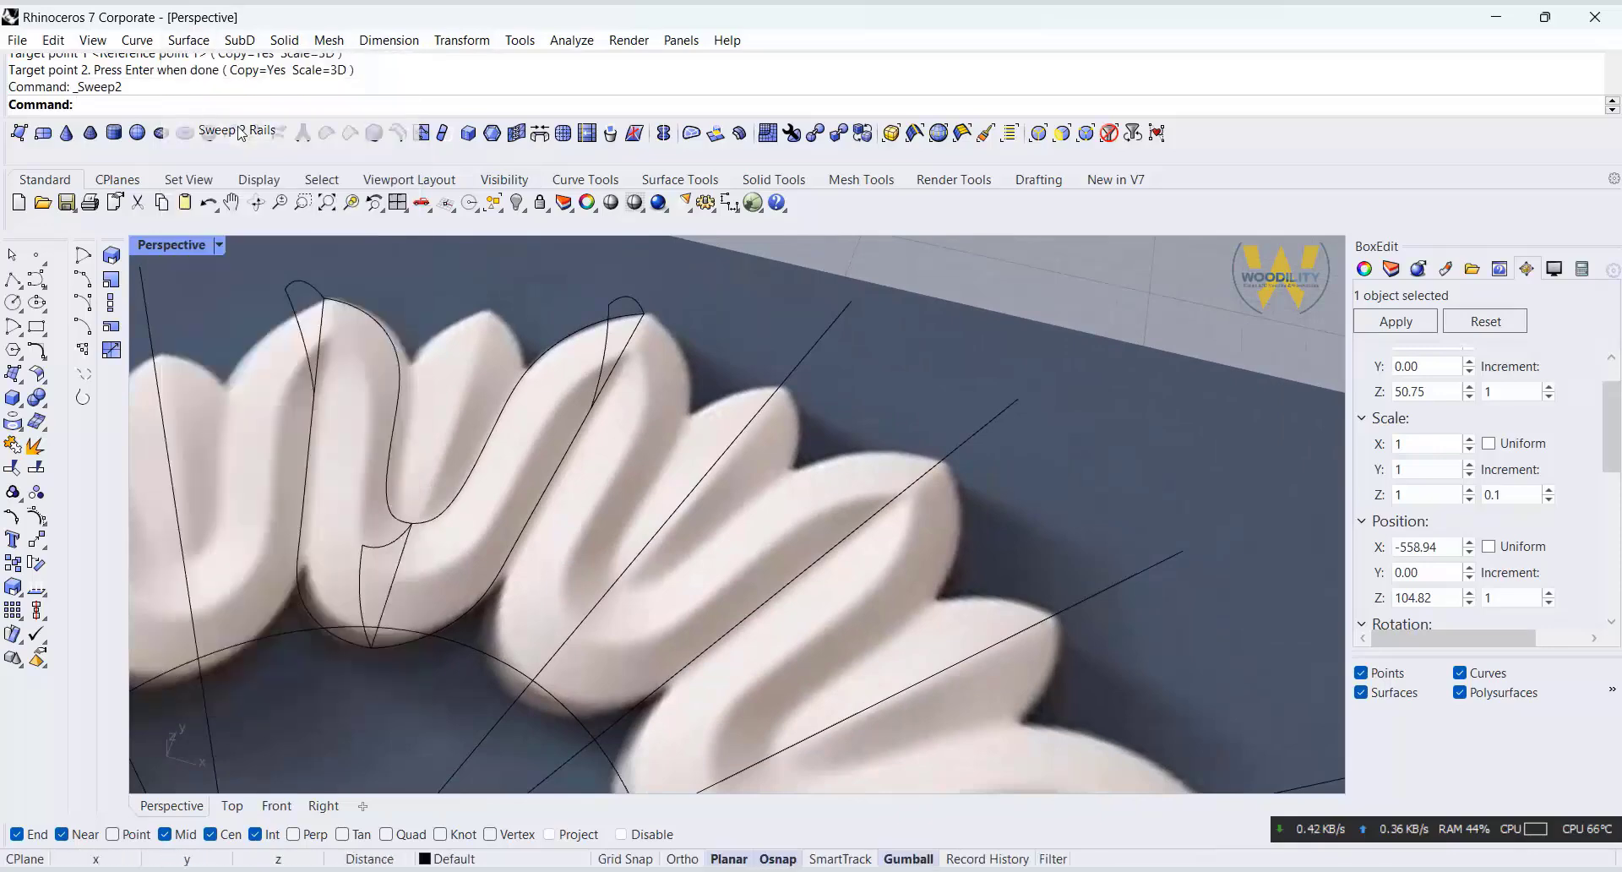
{"action": "right_click_drag", "start_coordinate": [710, 473], "coordinate": [1021, 398]}
{"action": "scroll", "coordinate": [1021, 398], "scroll_direction": "down", "scroll_amount": 7}
{"action": "scroll", "coordinate": [803, 490], "scroll_direction": "up", "scroll_amount": 5}
{"action": "left_click", "coordinate": [742, 464]}
{"action": "left_click", "coordinate": [686, 500]}
{"action": "left_click", "coordinate": [710, 395]}
{"action": "left_click", "coordinate": [757, 562]}
{"action": "key", "text": "Return"}
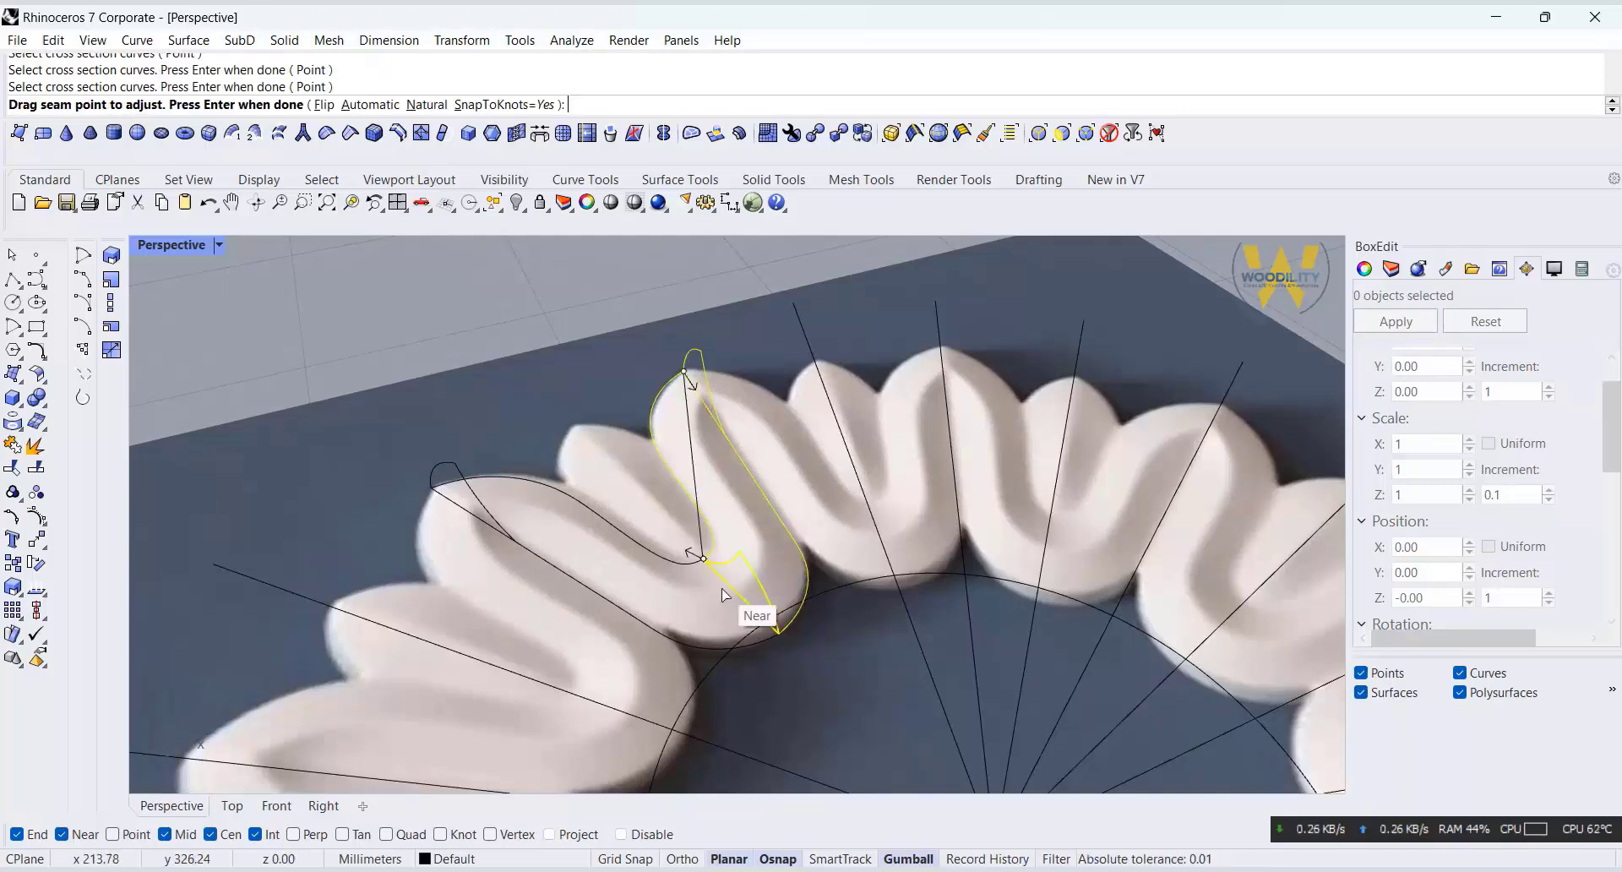
Adjust the seam point on the lower lobe profile, accept the seams and restore the four-view layout.
{"action": "right_click_drag", "start_coordinate": [722, 595], "coordinate": [887, 541]}
{"action": "scroll", "coordinate": [588, 644], "scroll_direction": "up", "scroll_amount": 4}
{"action": "mouse_move", "coordinate": [623, 593]}
{"action": "left_mouse_down"}
{"action": "mouse_move", "coordinate": [798, 634]}
{"action": "mouse_move", "coordinate": [622, 595]}
{"action": "mouse_move", "coordinate": [639, 597]}
{"action": "left_mouse_up"}
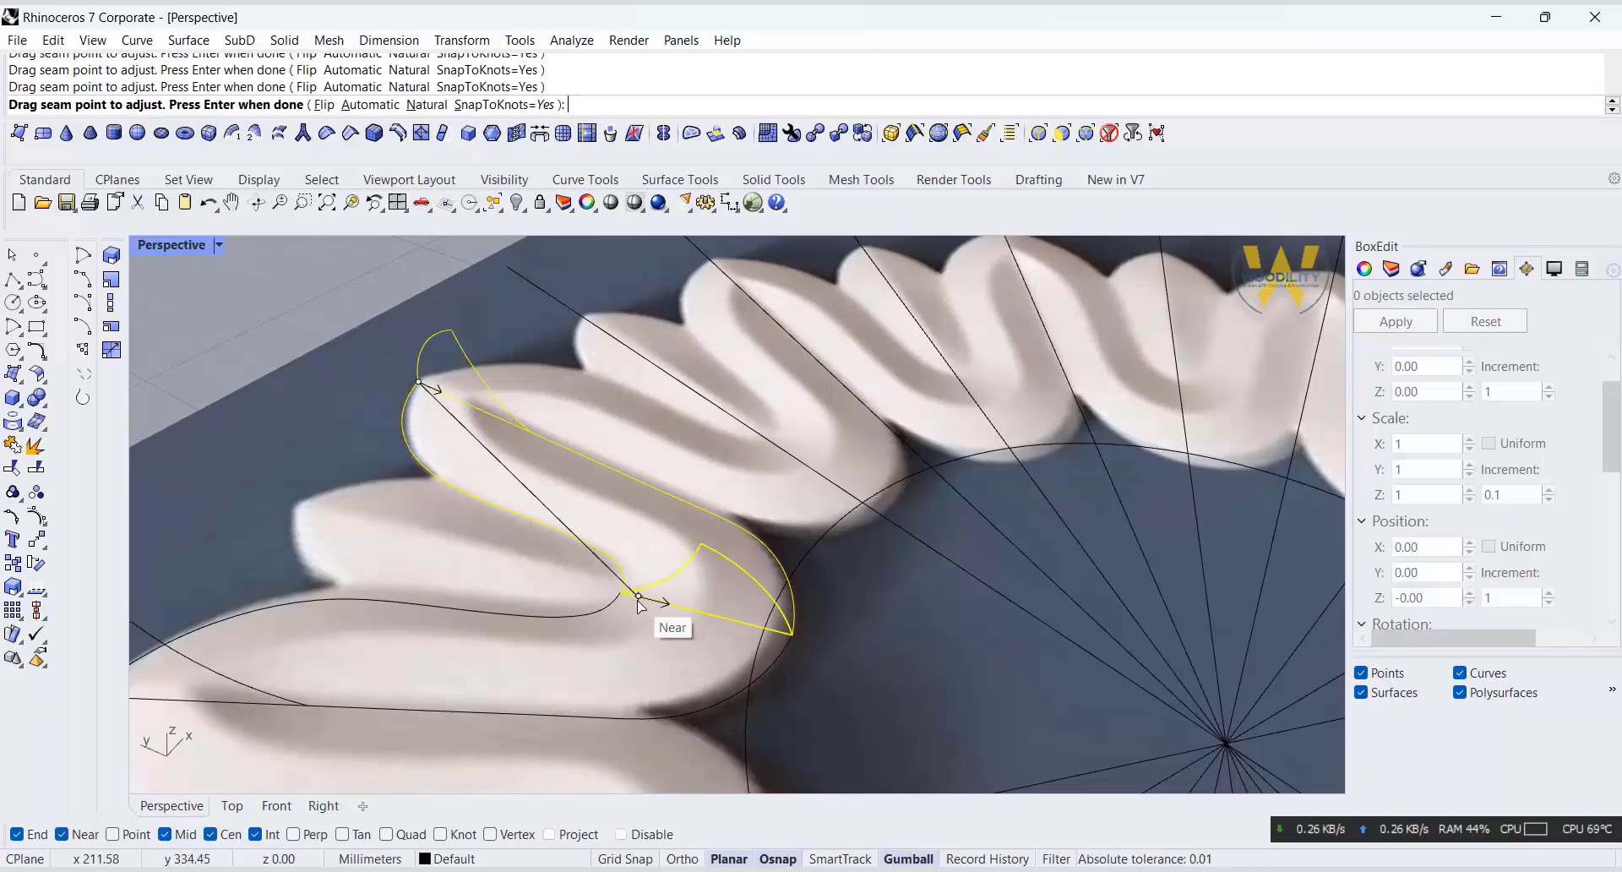
{"action": "key", "text": "Return"}
{"action": "double_click", "coordinate": [173, 245]}
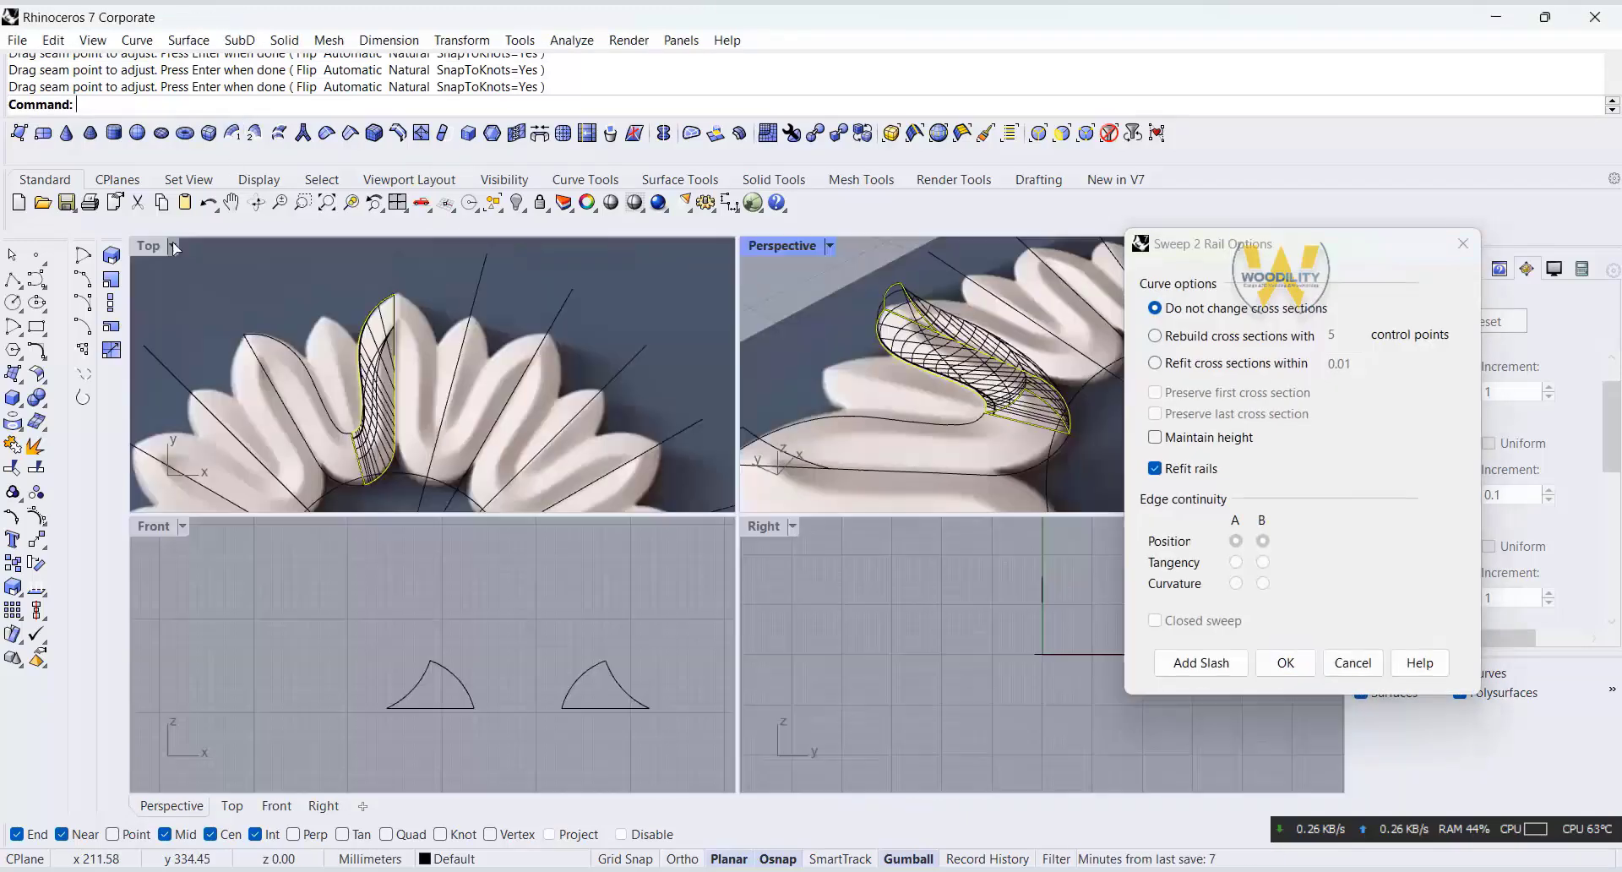
Add two slashes linking the sweep's rails along the petal's length in the Top view.
{"action": "scroll", "coordinate": [549, 388], "scroll_direction": "up", "scroll_amount": 3}
{"action": "left_click", "coordinate": [1201, 662]}
{"action": "scroll", "coordinate": [431, 295], "scroll_direction": "up", "scroll_amount": 3}
{"action": "left_click", "coordinate": [431, 296]}
{"action": "left_click", "coordinate": [517, 372]}
{"action": "scroll", "coordinate": [473, 397], "scroll_direction": "down", "scroll_amount": 3}
{"action": "scroll", "coordinate": [507, 397], "scroll_direction": "up", "scroll_amount": 3}
{"action": "left_click", "coordinate": [559, 397]}
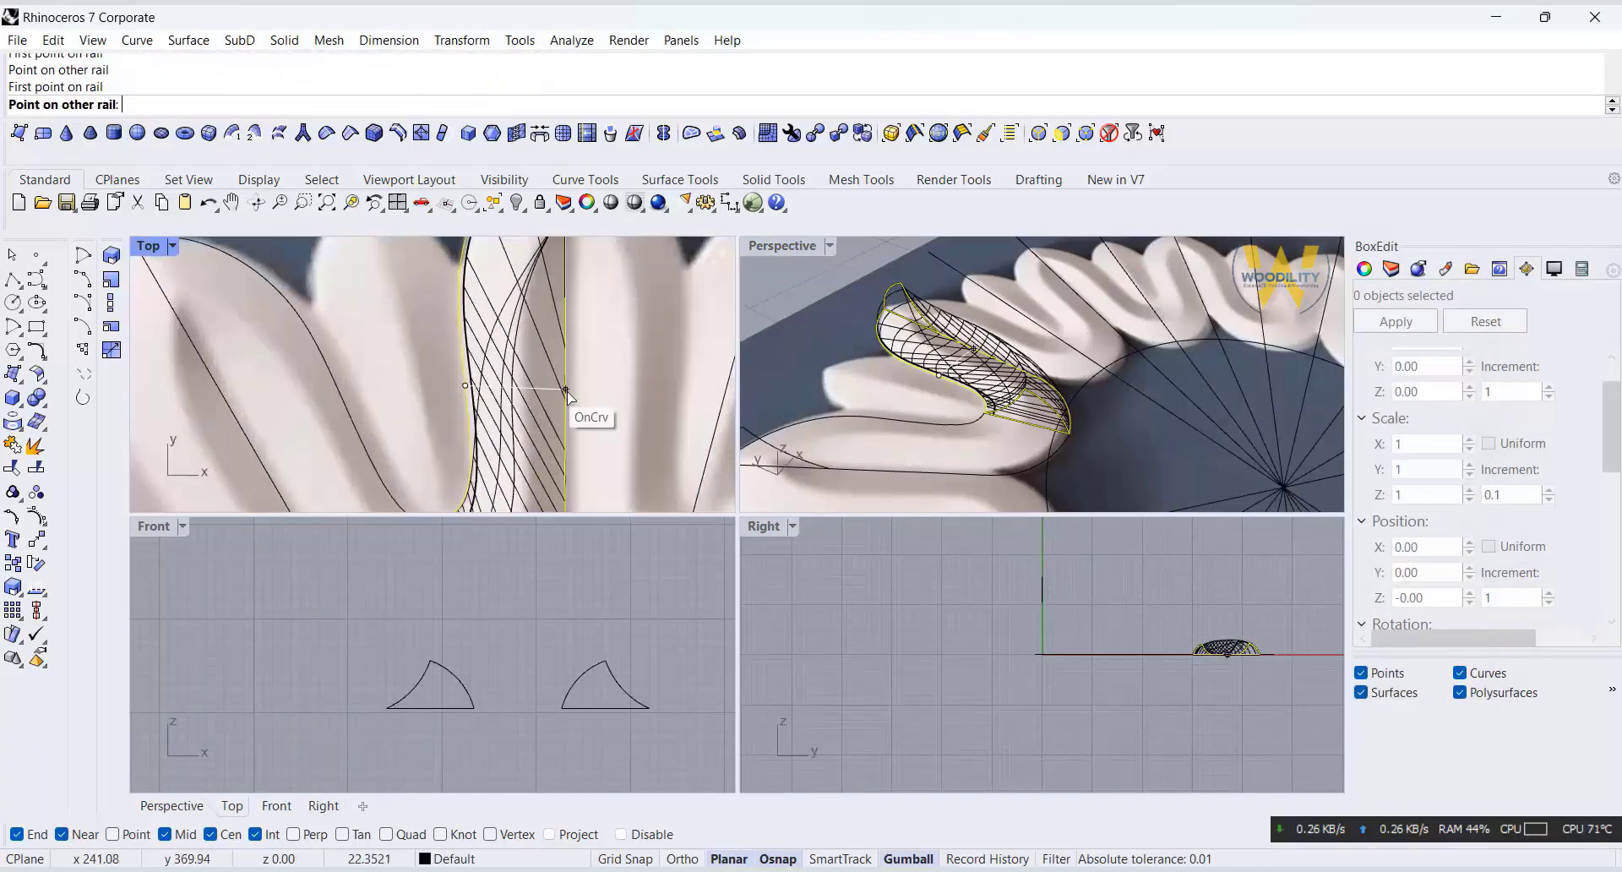
{"action": "left_click", "coordinate": [565, 380]}
Add a slash between the rails just above the inner bend of the lower lobe.
{"action": "scroll", "coordinate": [549, 372], "scroll_direction": "down", "scroll_amount": 3}
{"action": "scroll", "coordinate": [534, 481], "scroll_direction": "up", "scroll_amount": 3}
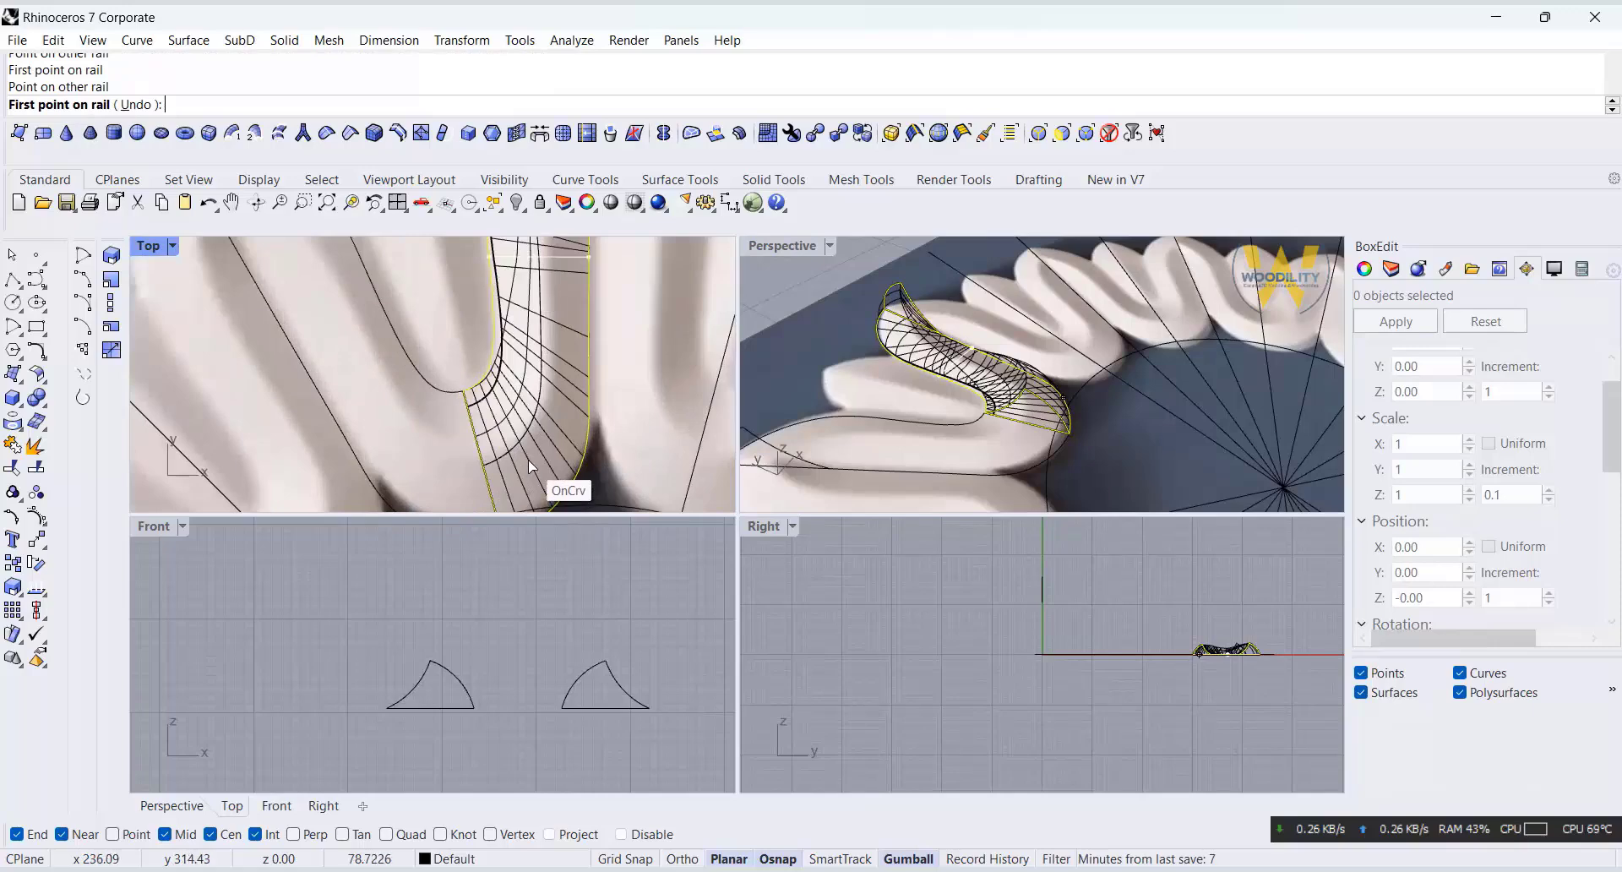
{"action": "scroll", "coordinate": [534, 465], "scroll_direction": "down", "scroll_amount": 3}
{"action": "scroll", "coordinate": [519, 405], "scroll_direction": "up", "scroll_amount": 3}
{"action": "left_click", "coordinate": [500, 369]}
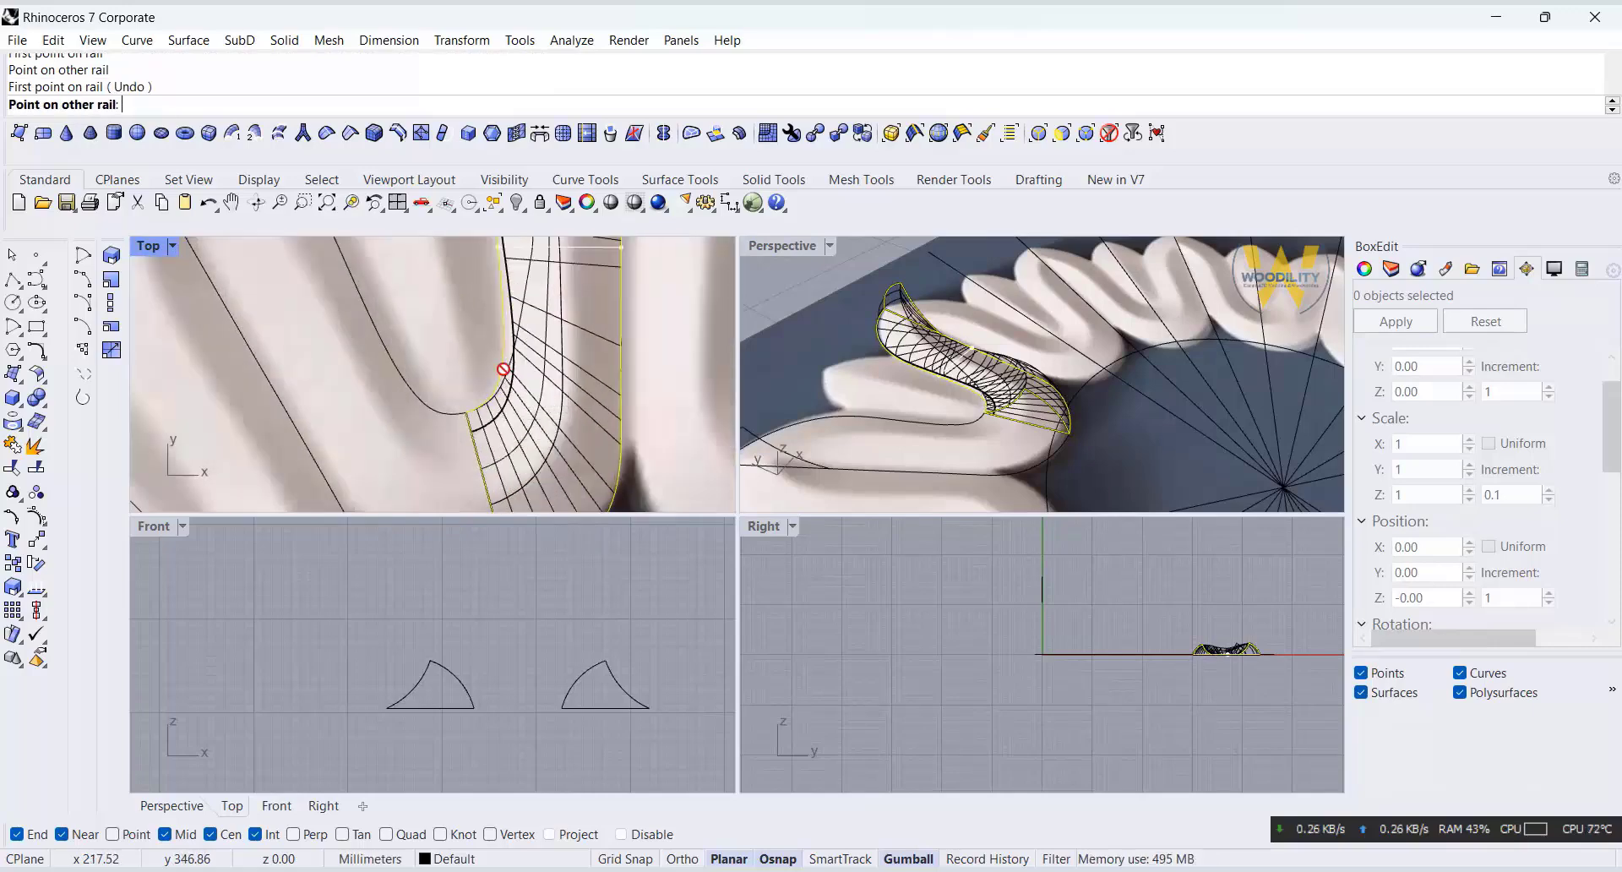
{"action": "left_click", "coordinate": [625, 378]}
Add a slash between the rails near the petal's tip and complete the sweep with unchanged cross sections and refitted rails.
{"action": "scroll", "coordinate": [582, 439], "scroll_direction": "down", "scroll_amount": 3}
{"action": "scroll", "coordinate": [541, 397], "scroll_direction": "up", "scroll_amount": 3}
{"action": "left_click", "coordinate": [516, 415]}
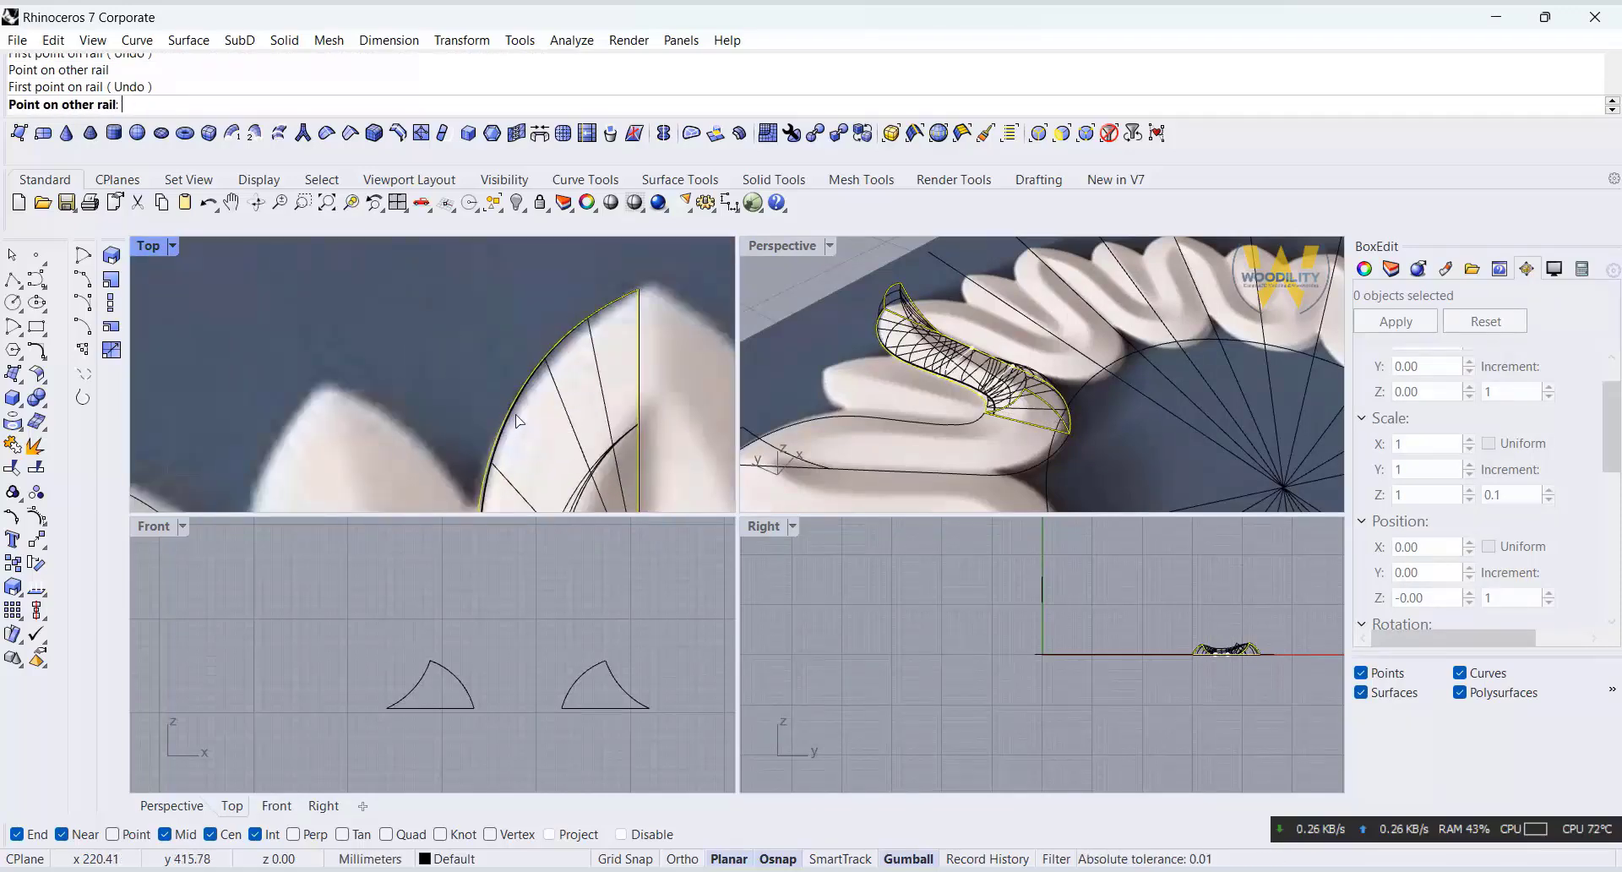
{"action": "scroll", "coordinate": [612, 443], "scroll_direction": "down", "scroll_amount": 2}
{"action": "left_click", "coordinate": [608, 486]}
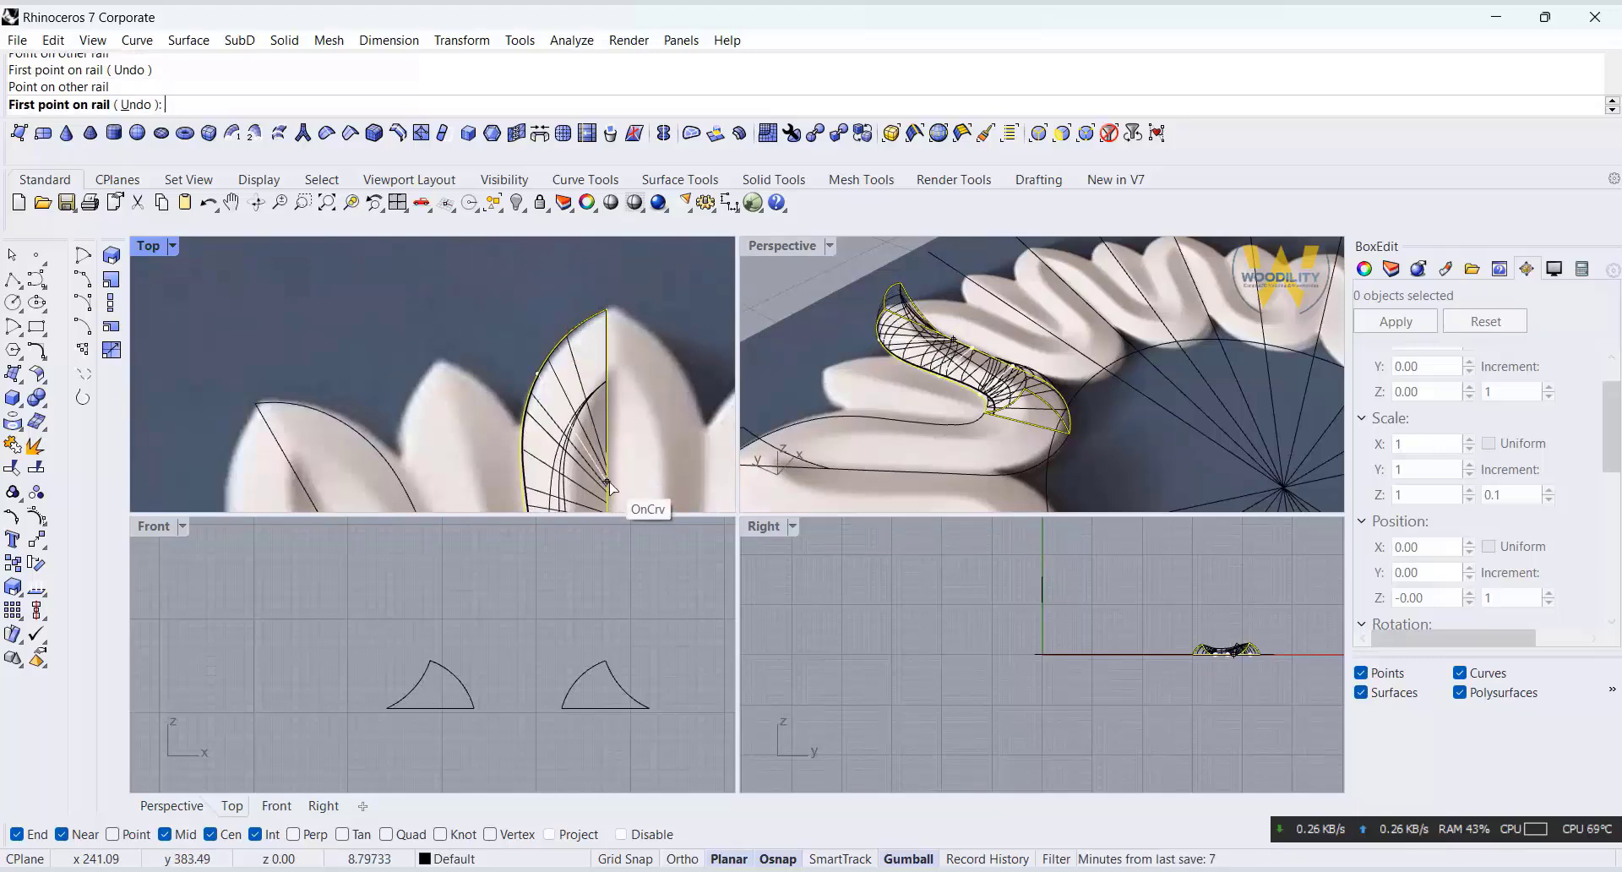
{"action": "scroll", "coordinate": [620, 271], "scroll_direction": "down", "scroll_amount": 2}
{"action": "key", "text": "Return"}
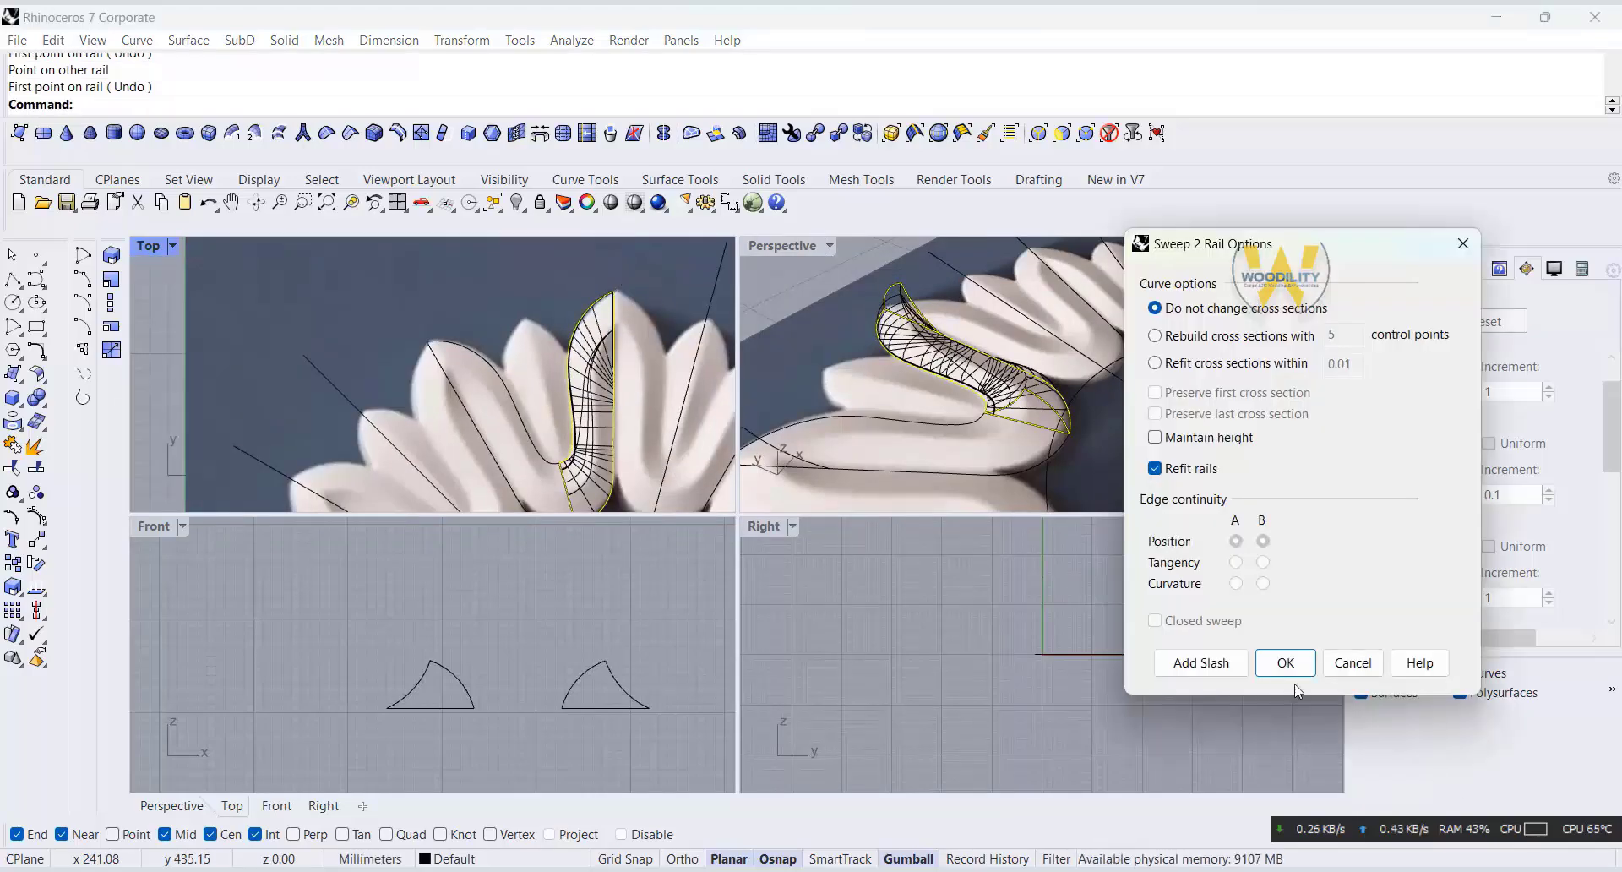
{"action": "key", "text": "Return"}
Set the Perspective view to Rendered display mode and inspect the swept petal half.
{"action": "left_click", "coordinate": [836, 250]}
{"action": "left_click", "coordinate": [1014, 195]}
{"action": "mouse_move", "coordinate": [1013, 338]}
{"action": "right_mouse_down"}
{"action": "mouse_move", "coordinate": [1046, 446]}
{"action": "mouse_move", "coordinate": [1058, 374]}
{"action": "mouse_move", "coordinate": [1025, 252]}
{"action": "mouse_move", "coordinate": [1039, 342]}
{"action": "mouse_move", "coordinate": [937, 414]}
{"action": "right_mouse_up"}
{"action": "left_click", "coordinate": [830, 248]}
{"action": "left_click", "coordinate": [902, 217]}
{"action": "right_click_drag", "start_coordinate": [1014, 355], "coordinate": [931, 360]}
Mirror a copy of the swept petal half across the radial line through the lower lobe.
{"action": "left_click", "coordinate": [936, 431]}
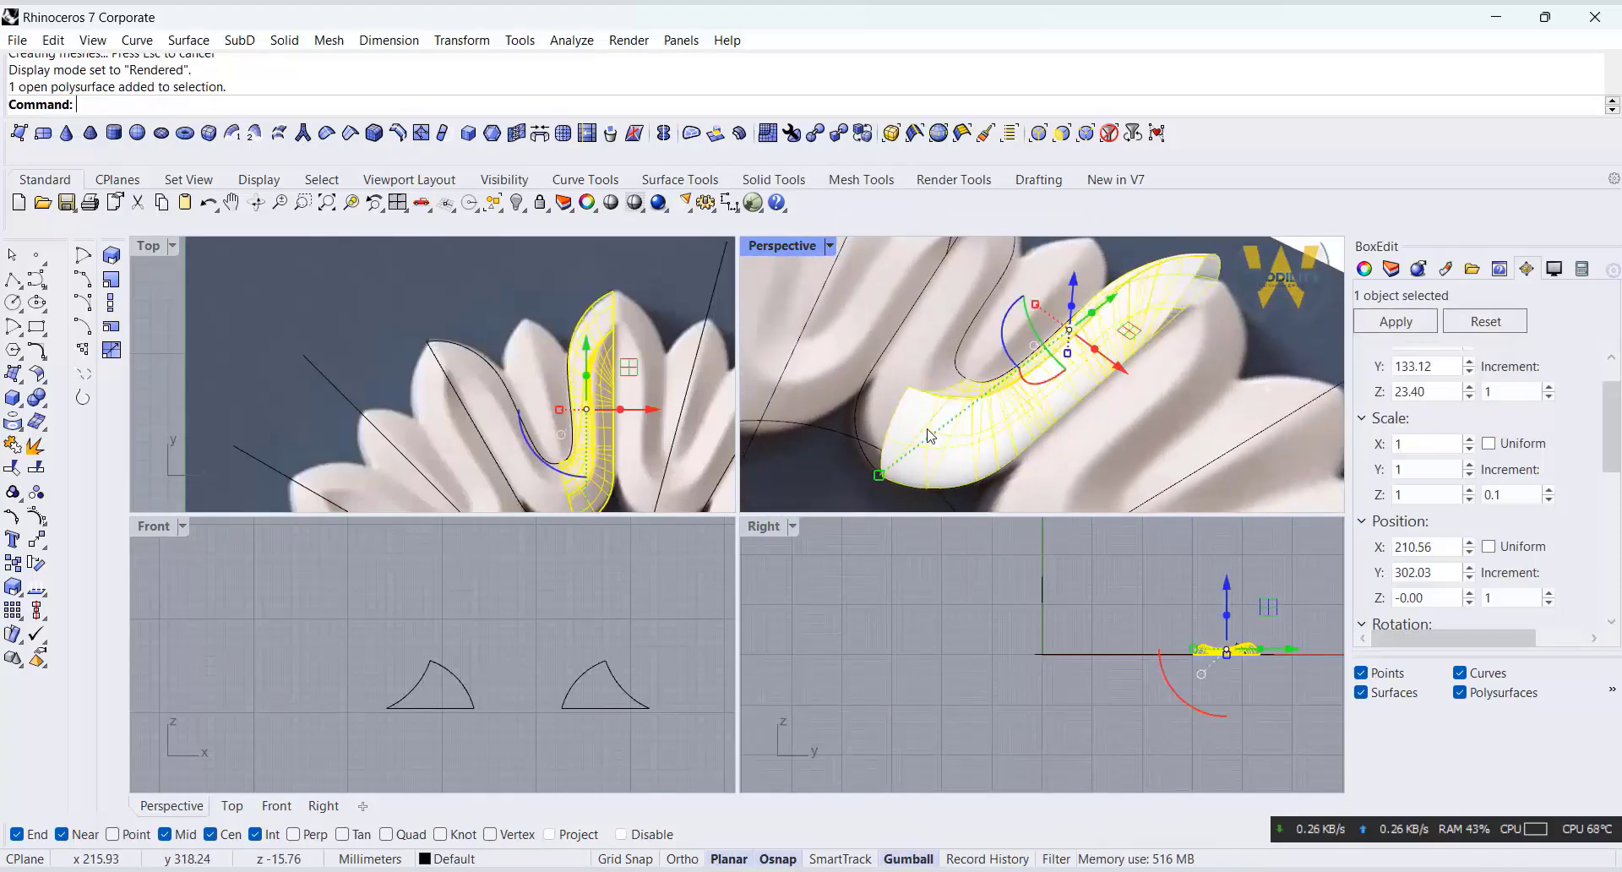
{"action": "scroll", "coordinate": [488, 337], "scroll_direction": "down", "scroll_amount": 2}
{"action": "scroll", "coordinate": [524, 464], "scroll_direction": "up", "scroll_amount": 1}
{"action": "type", "text": "mirror"}
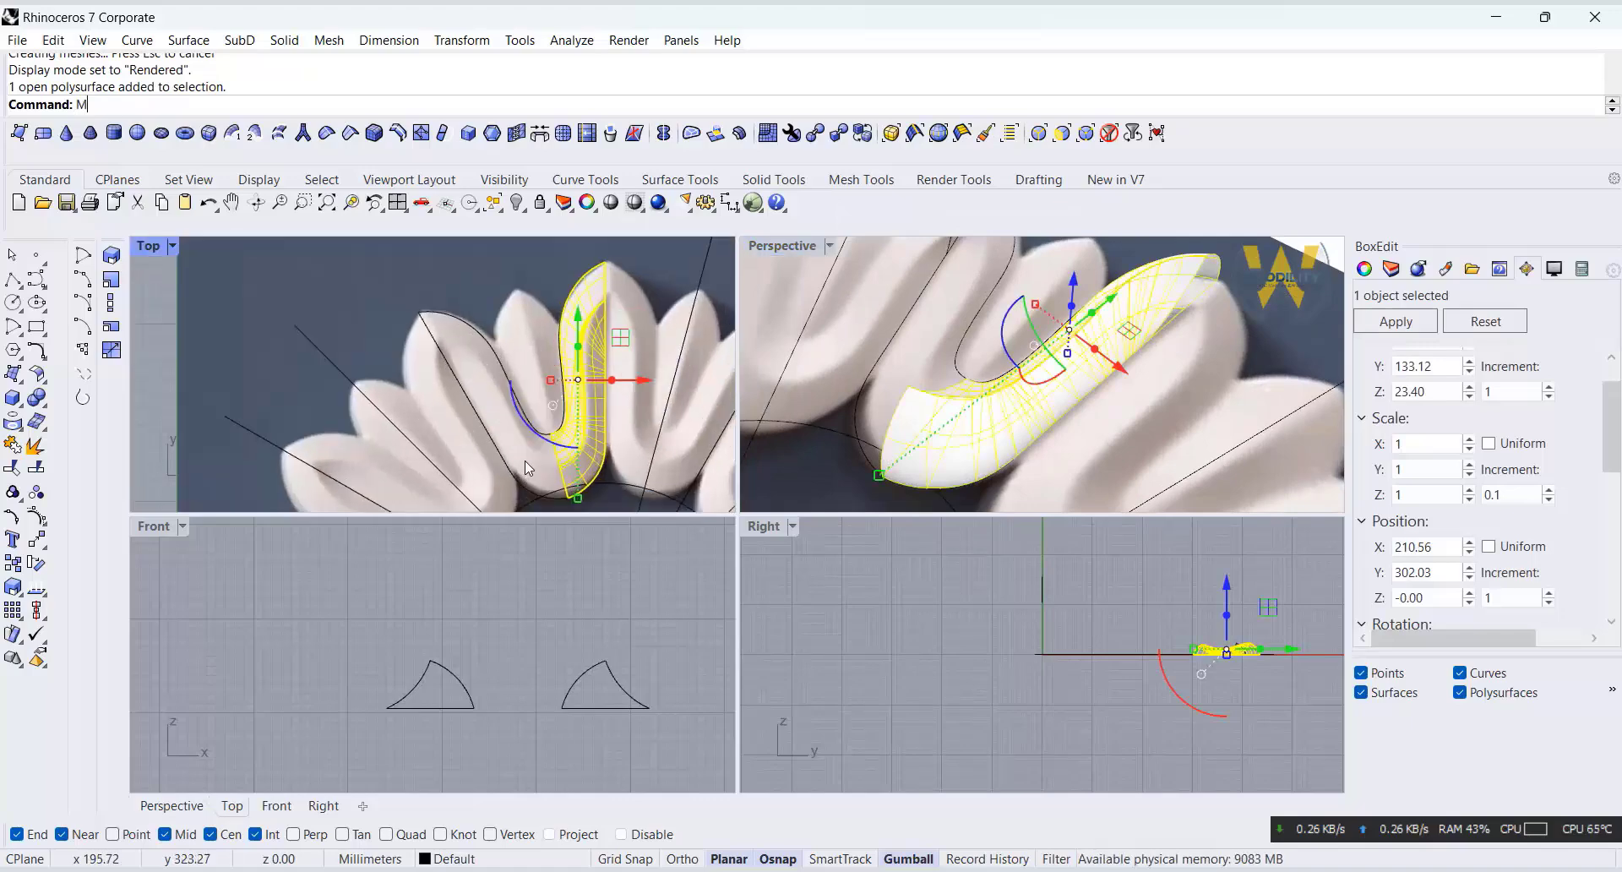
{"action": "key", "text": "Return"}
{"action": "left_click", "coordinate": [575, 493]}
{"action": "left_click", "coordinate": [549, 432]}
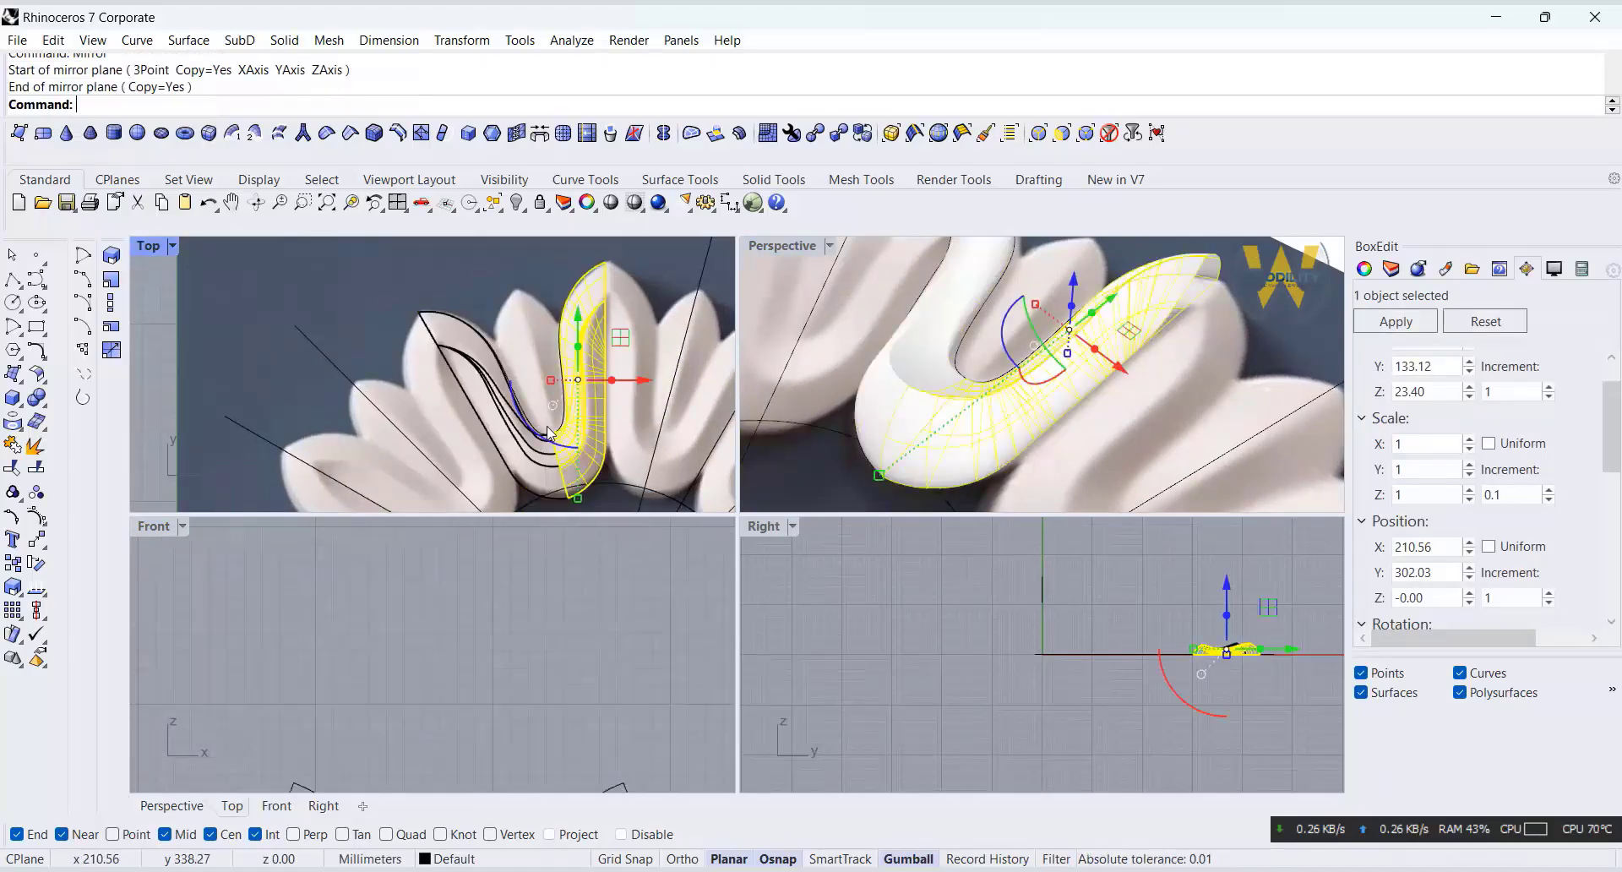
Join the swept piece and its mirrored copy into one polysurface.
{"action": "left_click", "coordinate": [661, 250]}
{"action": "left_click", "coordinate": [1028, 375]}
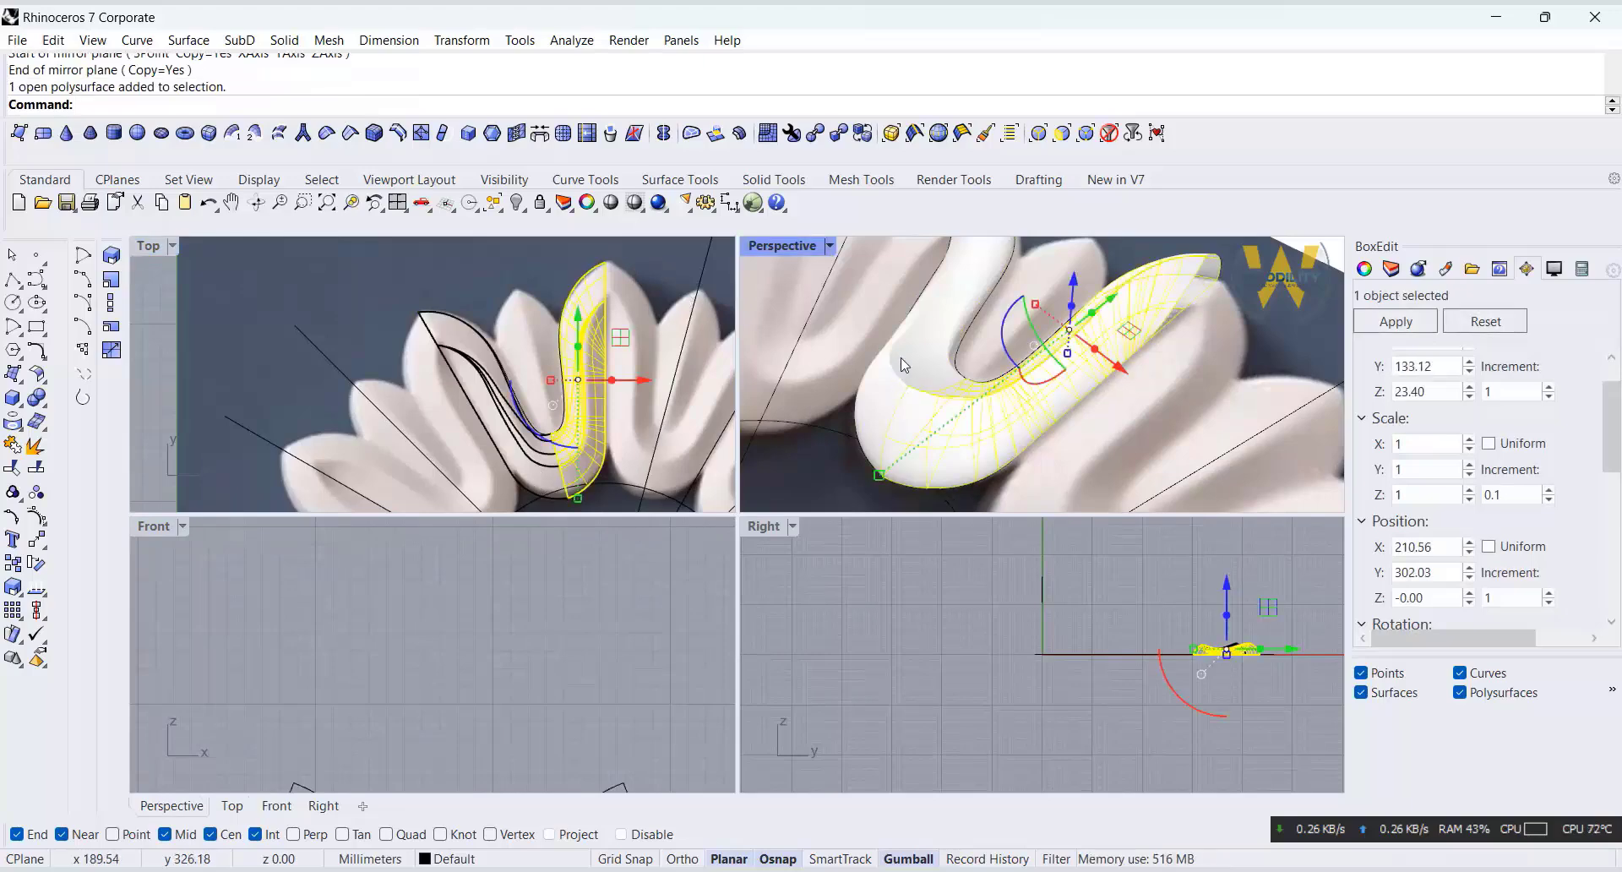
{"action": "left_click", "coordinate": [909, 357], "text": "shift"}
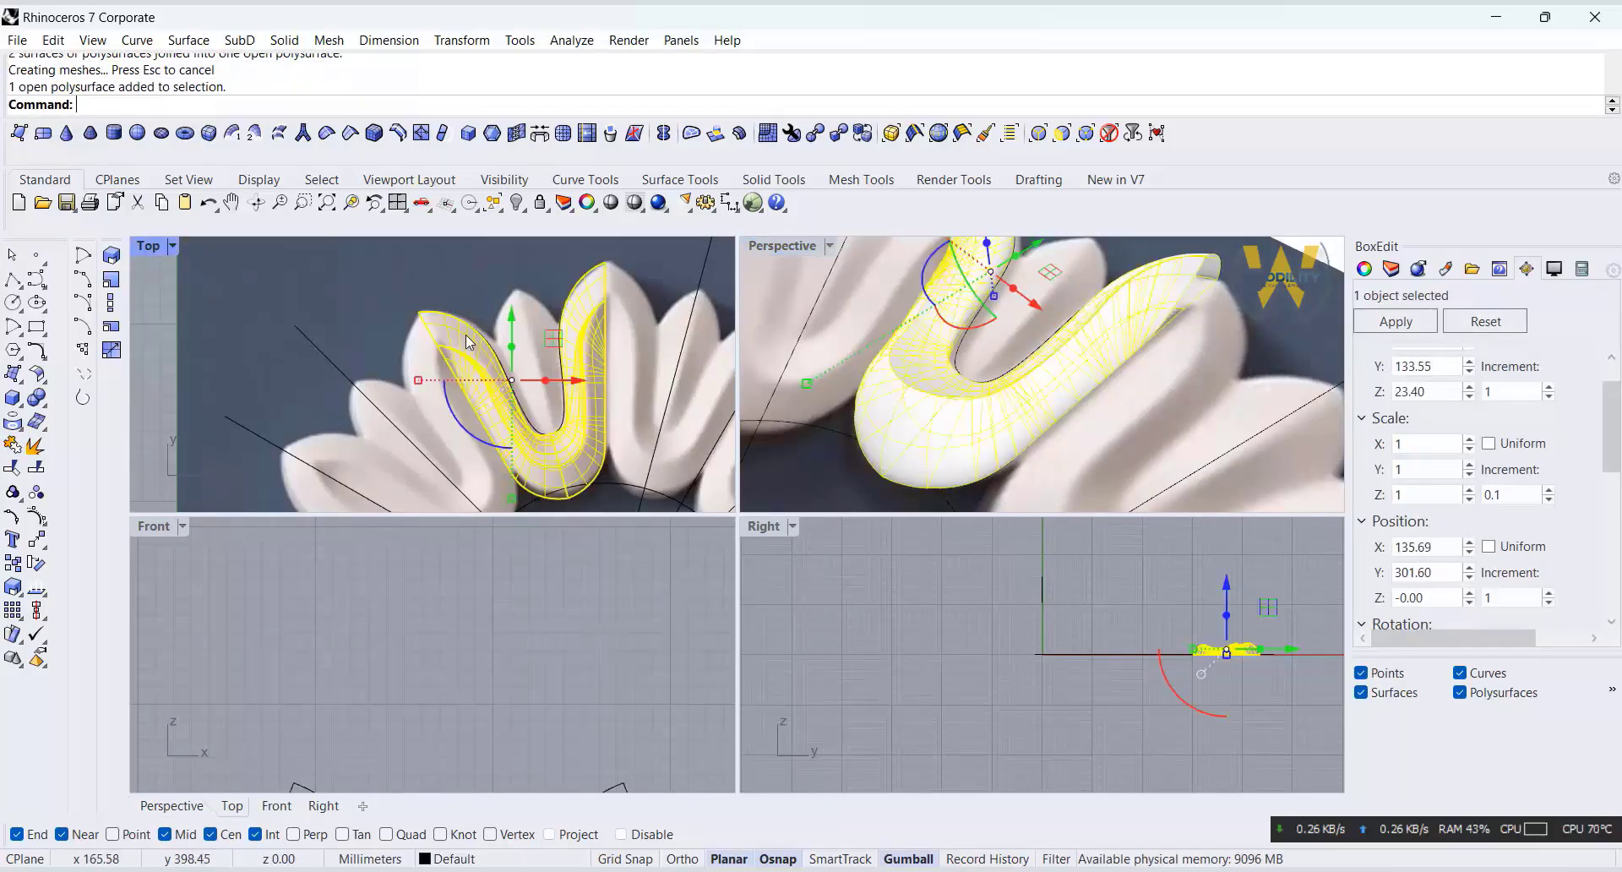
Polar-array the joined petal piece around the rosette's center with 12 items over 360 degrees.
{"action": "scroll", "coordinate": [464, 304], "scroll_direction": "down", "scroll_amount": 5}
{"action": "scroll", "coordinate": [423, 383], "scroll_direction": "up", "scroll_amount": 2}
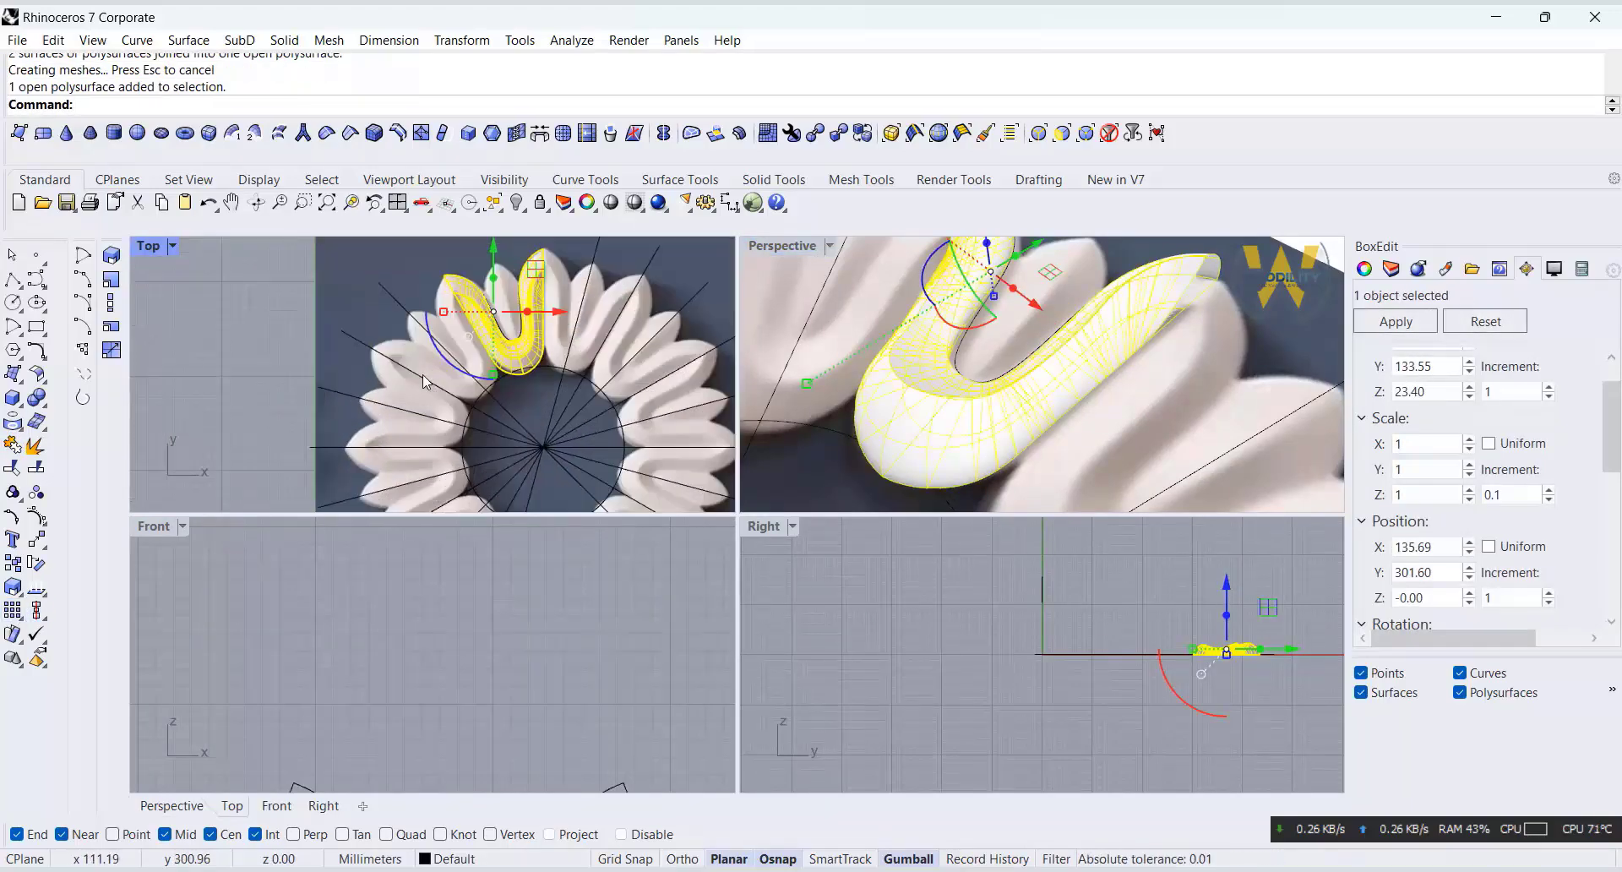
{"action": "scroll", "coordinate": [448, 448], "scroll_direction": "down", "scroll_amount": 1}
{"action": "scroll", "coordinate": [532, 404], "scroll_direction": "down", "scroll_amount": 3}
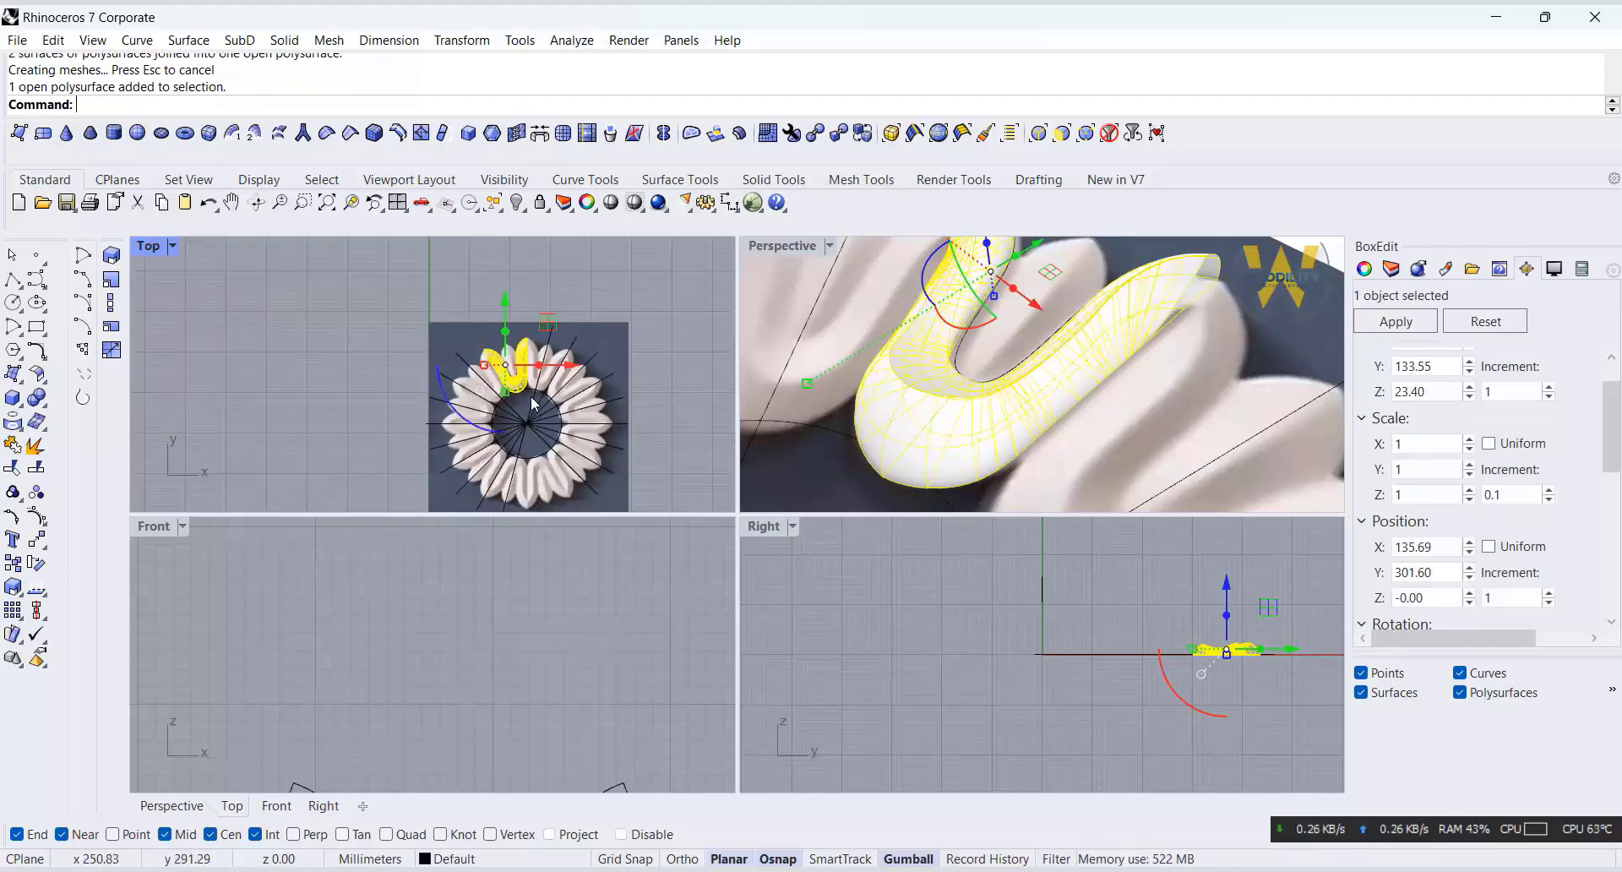
{"action": "left_click", "coordinate": [18, 621]}
{"action": "left_click", "coordinate": [62, 619]}
{"action": "scroll", "coordinate": [507, 434], "scroll_direction": "up", "scroll_amount": 9}
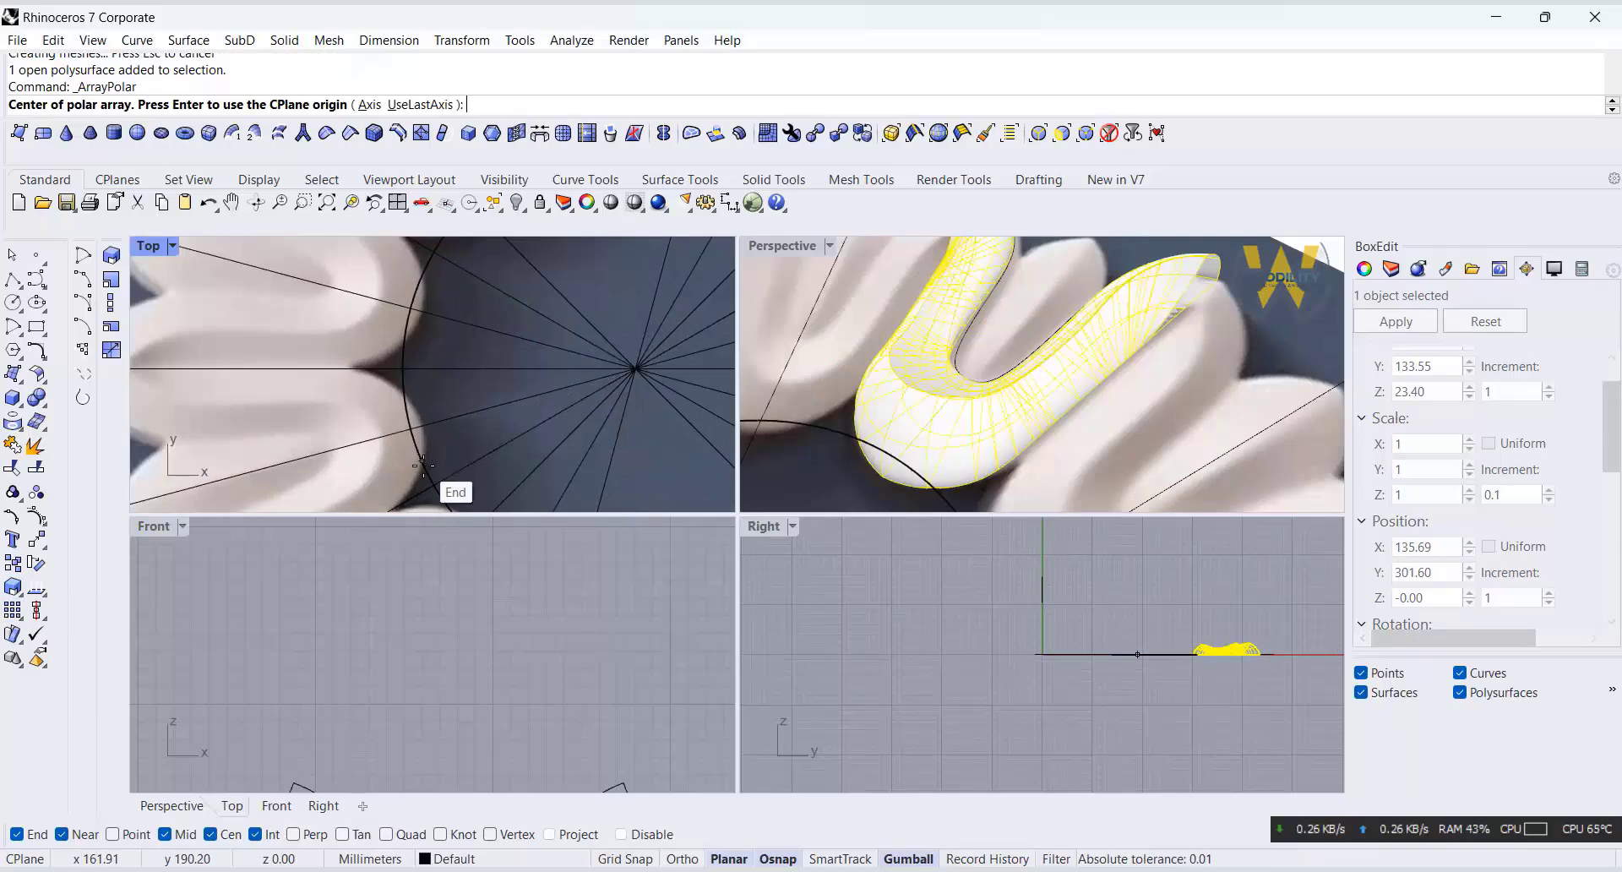
{"action": "left_click", "coordinate": [415, 404]}
{"action": "type", "text": "12"}
{"action": "key", "text": "Return"}
{"action": "key", "text": "Return"}
{"action": "scroll", "coordinate": [438, 419], "scroll_direction": "down", "scroll_amount": 5}
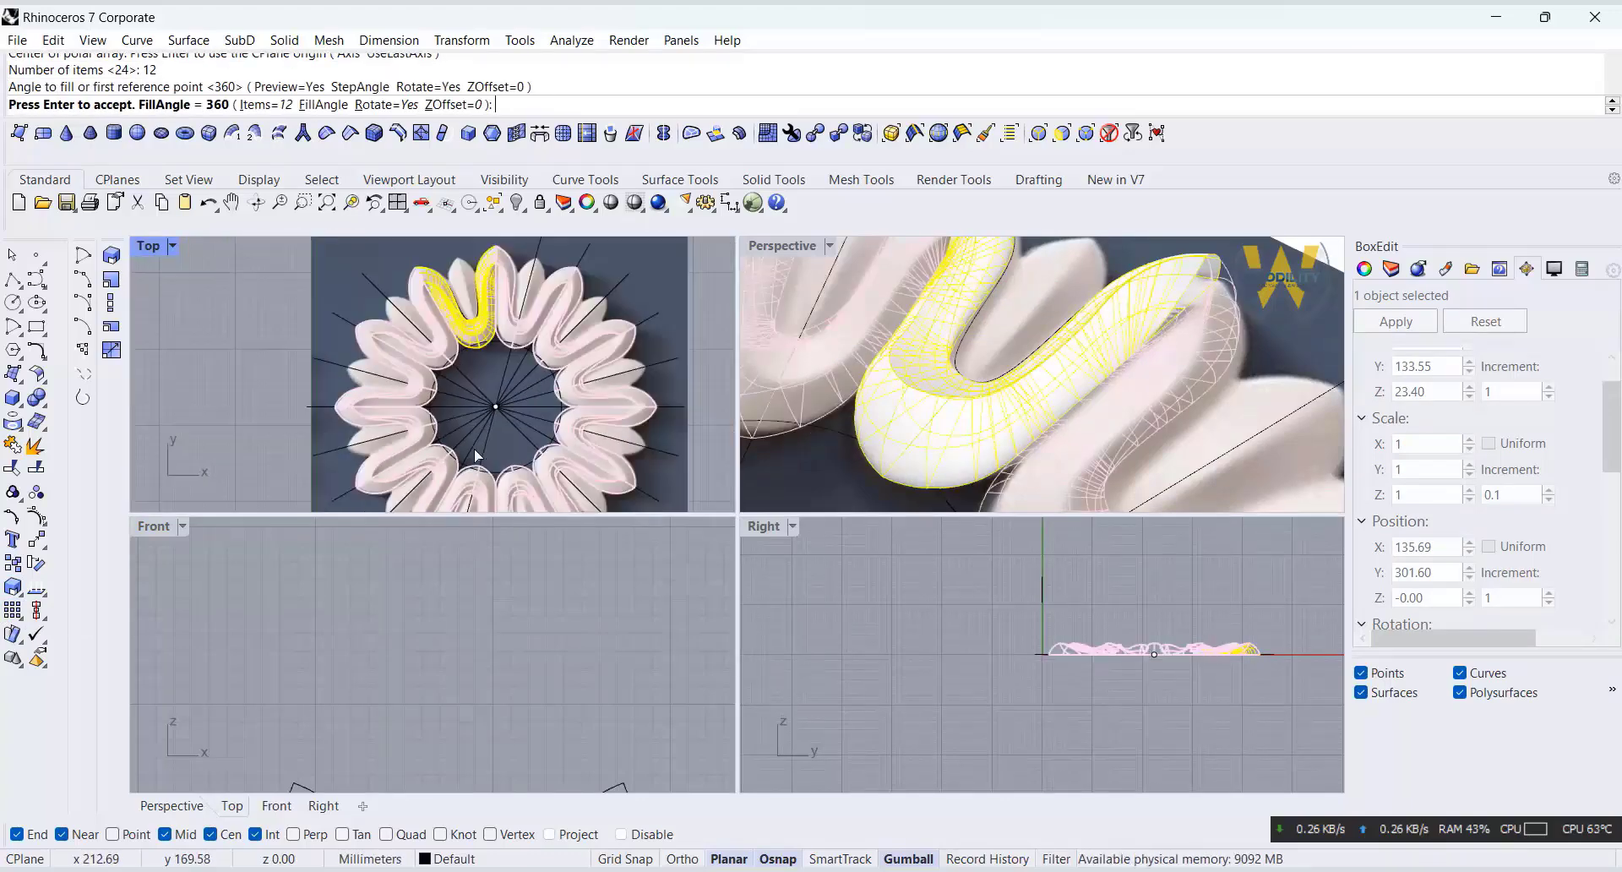
{"action": "key", "text": "Return"}
{"action": "scroll", "coordinate": [1060, 457], "scroll_direction": "down", "scroll_amount": 8}
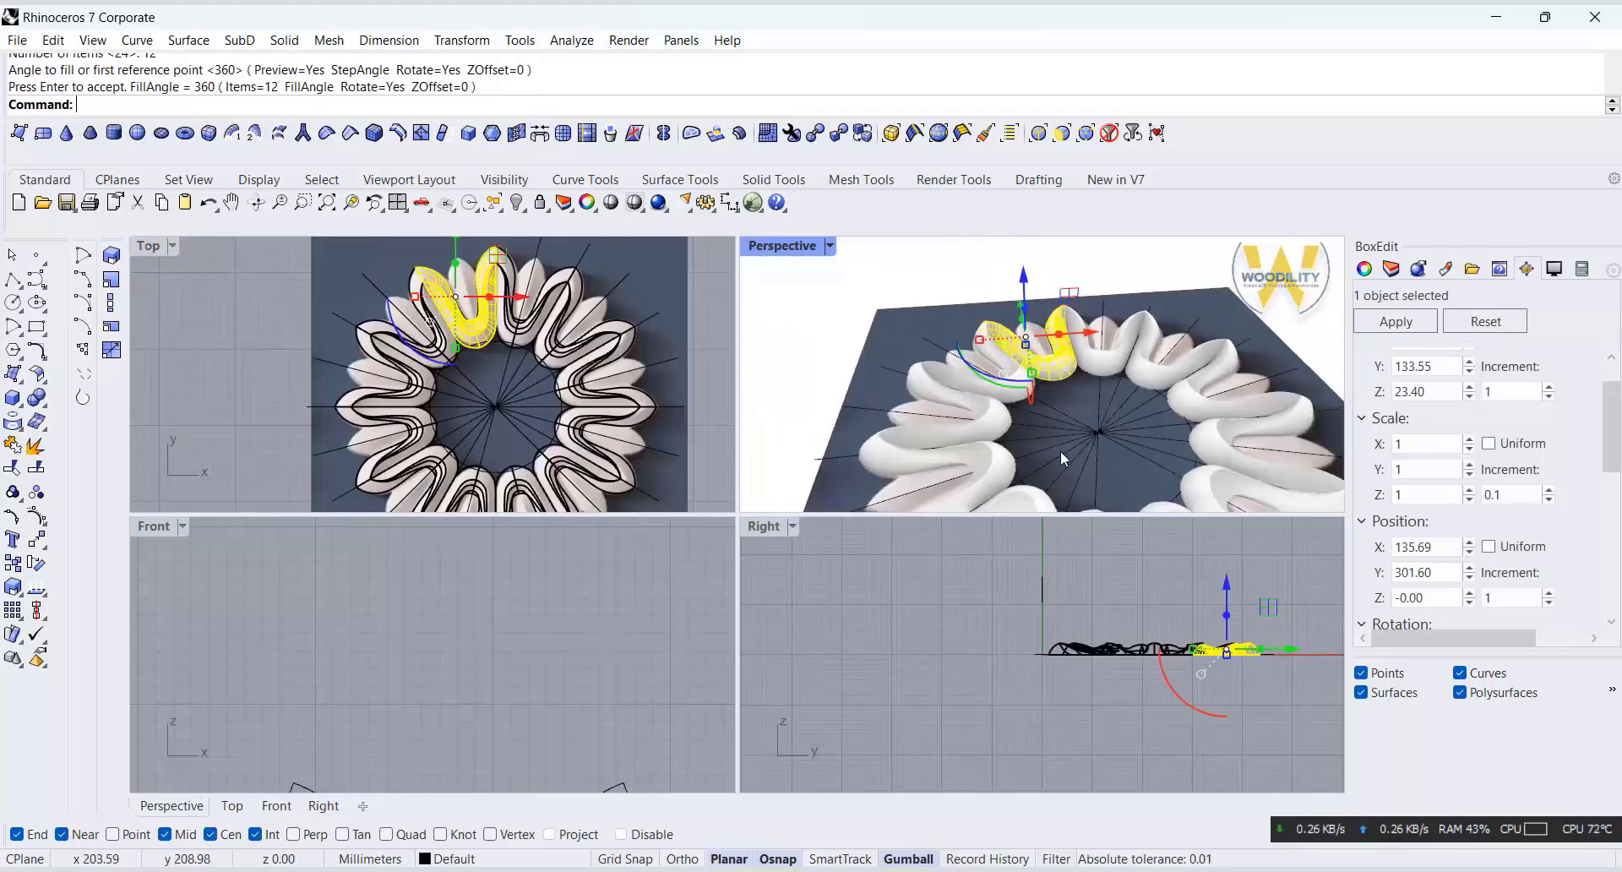
{"action": "scroll", "coordinate": [1061, 448], "scroll_direction": "up", "scroll_amount": 4}
{"action": "left_click", "coordinate": [286, 294]}
{"action": "scroll", "coordinate": [285, 294], "scroll_direction": "down", "scroll_amount": 5}
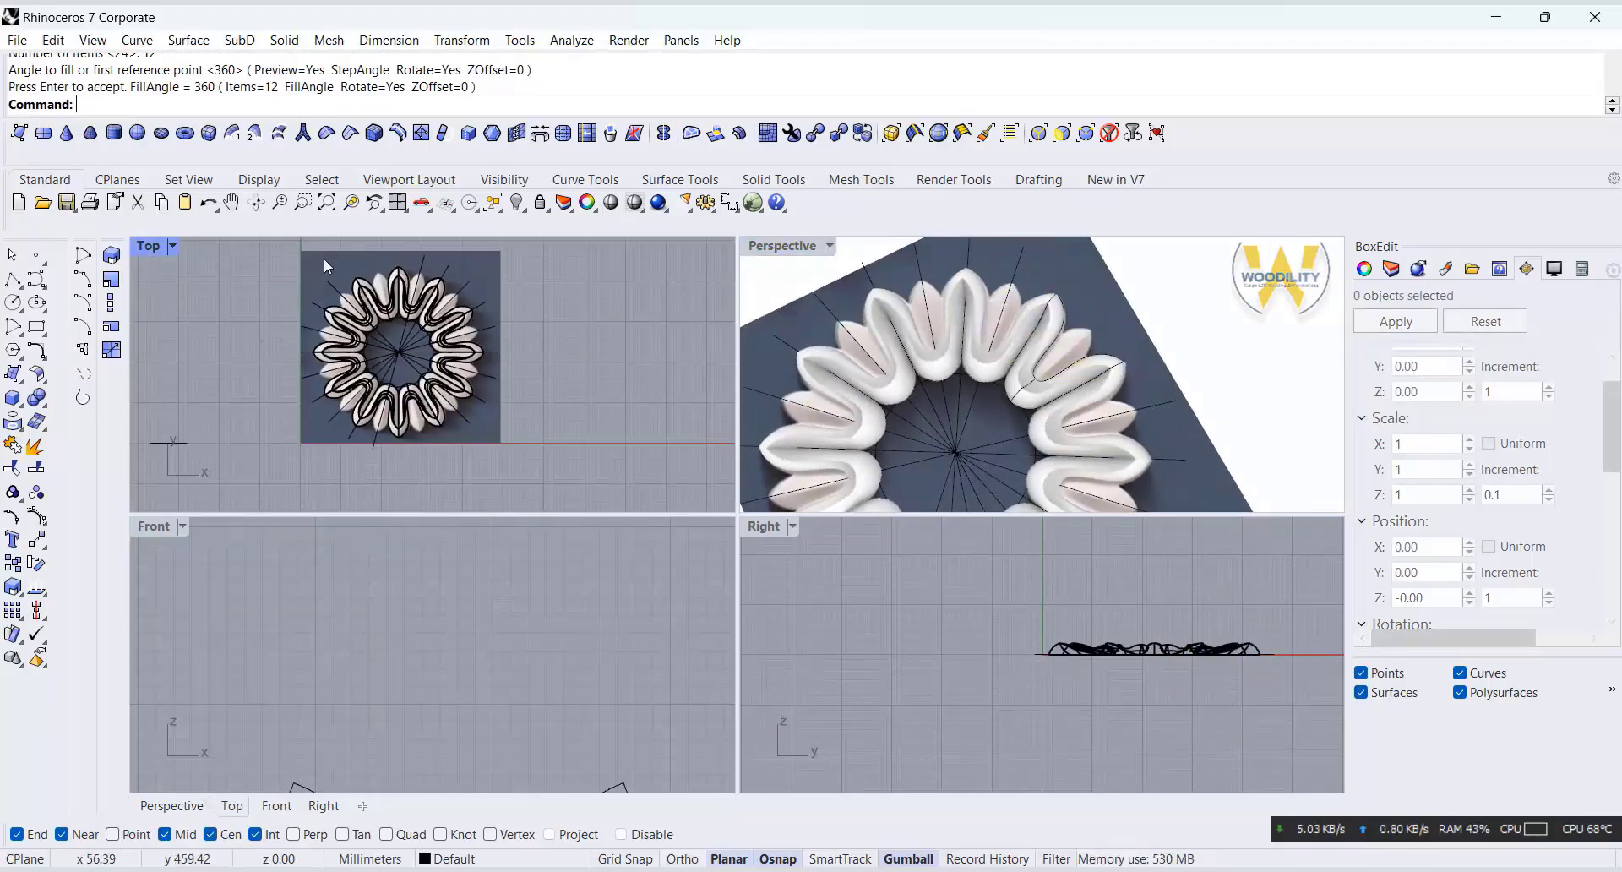
Show the hidden objects and select the two open curves outlining the inner petal between the upper lobes.
{"action": "scroll", "coordinate": [323, 255], "scroll_direction": "up", "scroll_amount": 8}
{"action": "right_click", "coordinate": [418, 324]}
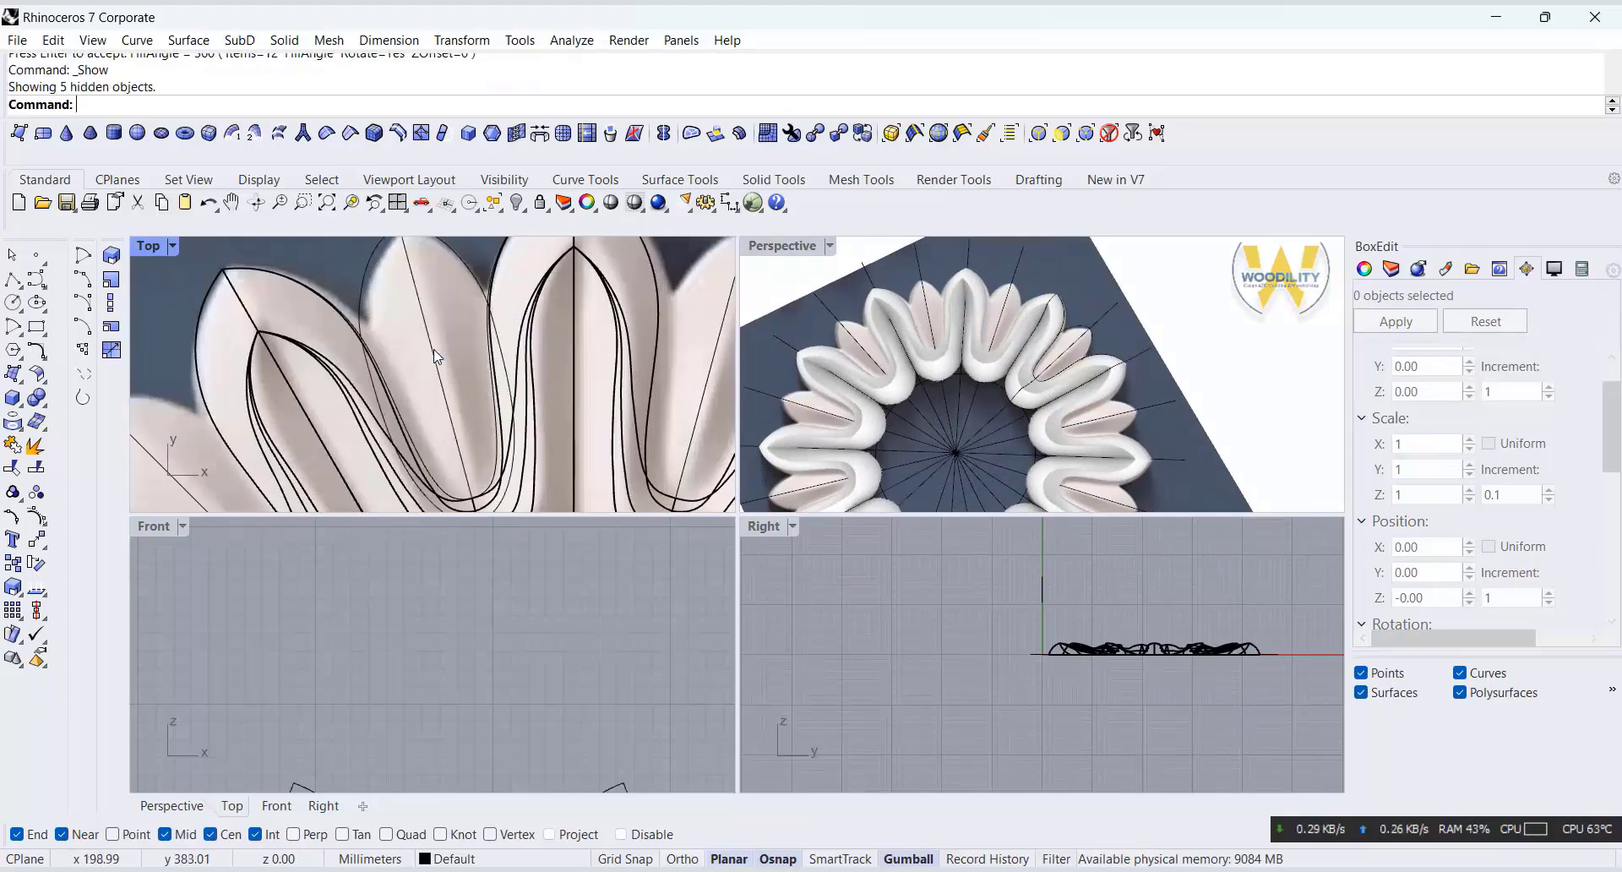
{"action": "scroll", "coordinate": [440, 366], "scroll_direction": "down", "scroll_amount": 5}
{"action": "left_click", "coordinate": [446, 294]}
{"action": "left_click", "coordinate": [409, 298], "text": "shift"}
{"action": "scroll", "coordinate": [405, 295], "scroll_direction": "down", "scroll_amount": 5}
{"action": "scroll", "coordinate": [533, 367], "scroll_direction": "down", "scroll_amount": 10}
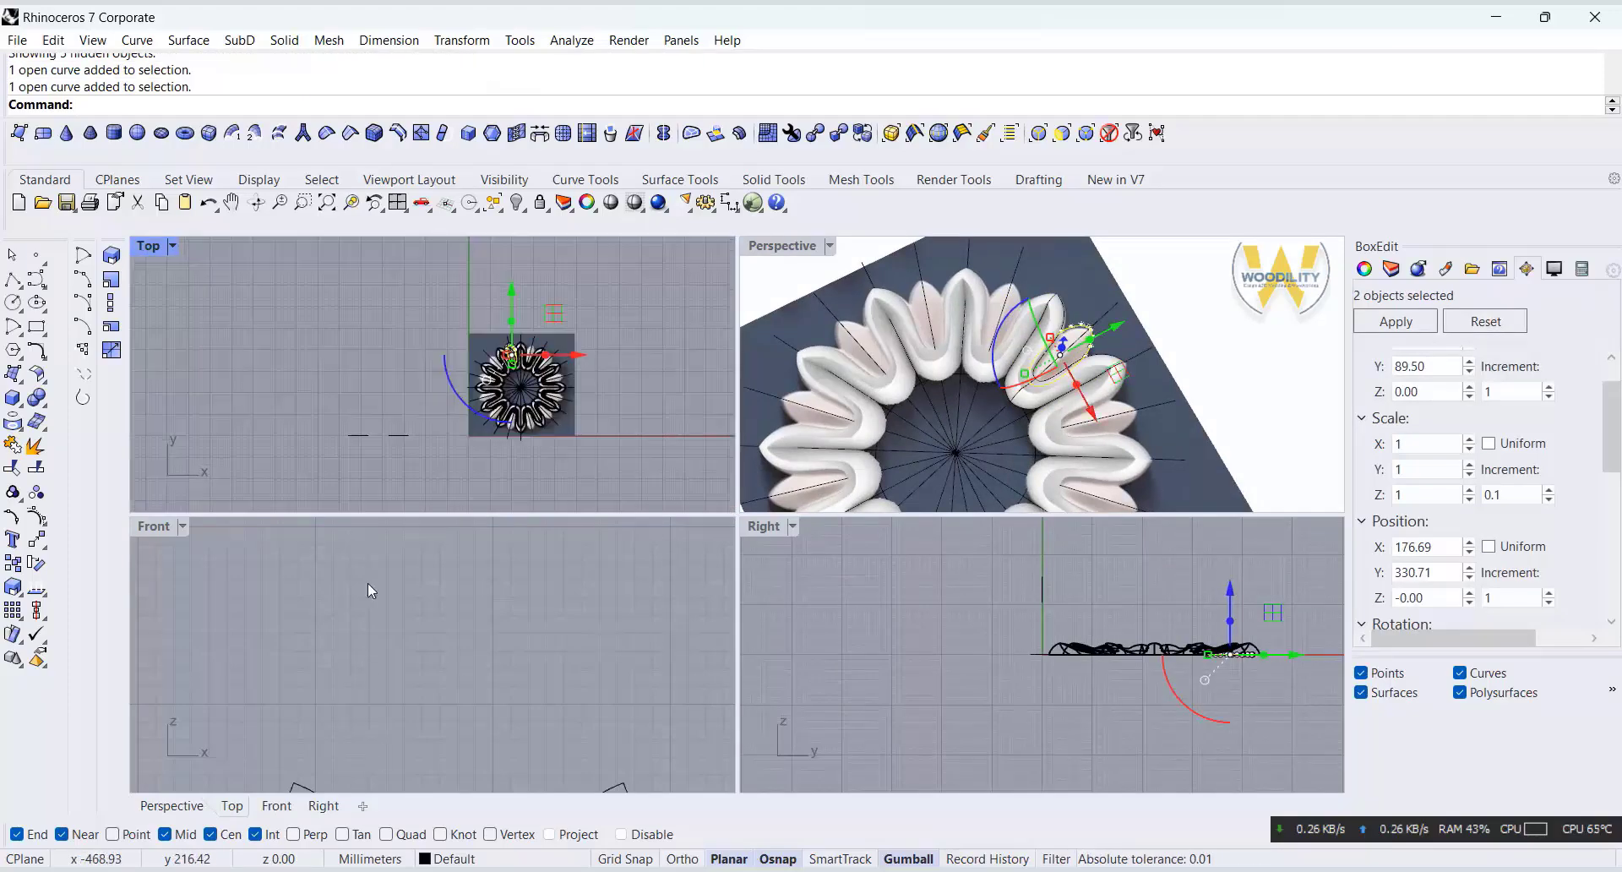
In the Front view, draw a horizontal base line and a vertical line rising from its midpoint.
{"action": "right_click_drag", "start_coordinate": [368, 667], "coordinate": [377, 621]}
{"action": "scroll", "coordinate": [397, 616], "scroll_direction": "up", "scroll_amount": 3}
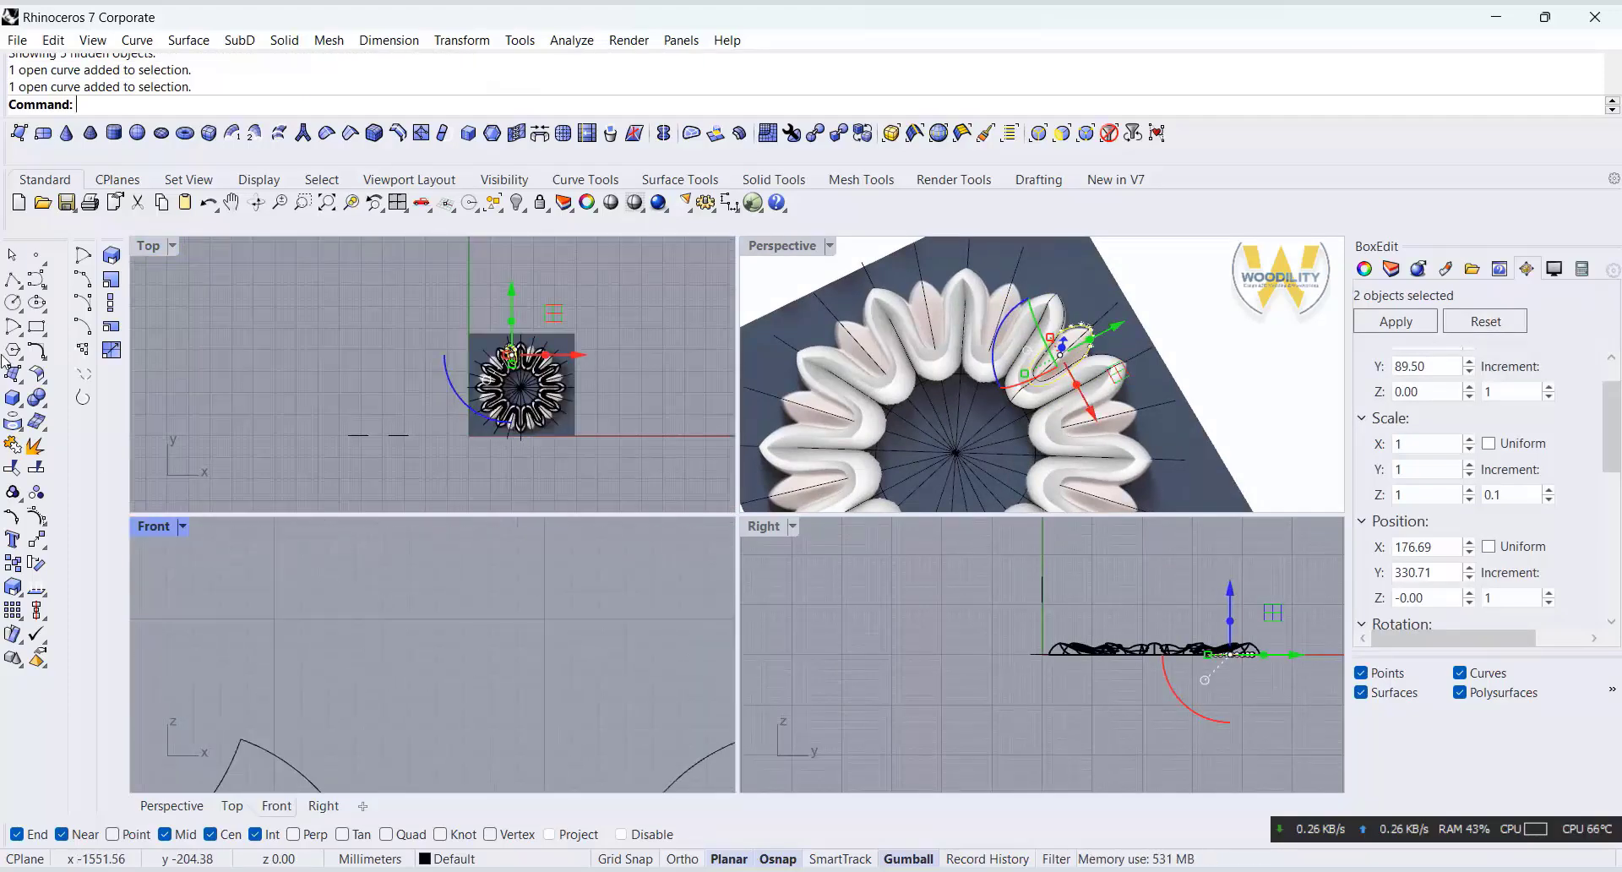
{"action": "left_click", "coordinate": [13, 326]}
{"action": "left_click", "coordinate": [493, 660]}
{"action": "left_click", "coordinate": [246, 660]}
{"action": "left_click", "coordinate": [13, 279]}
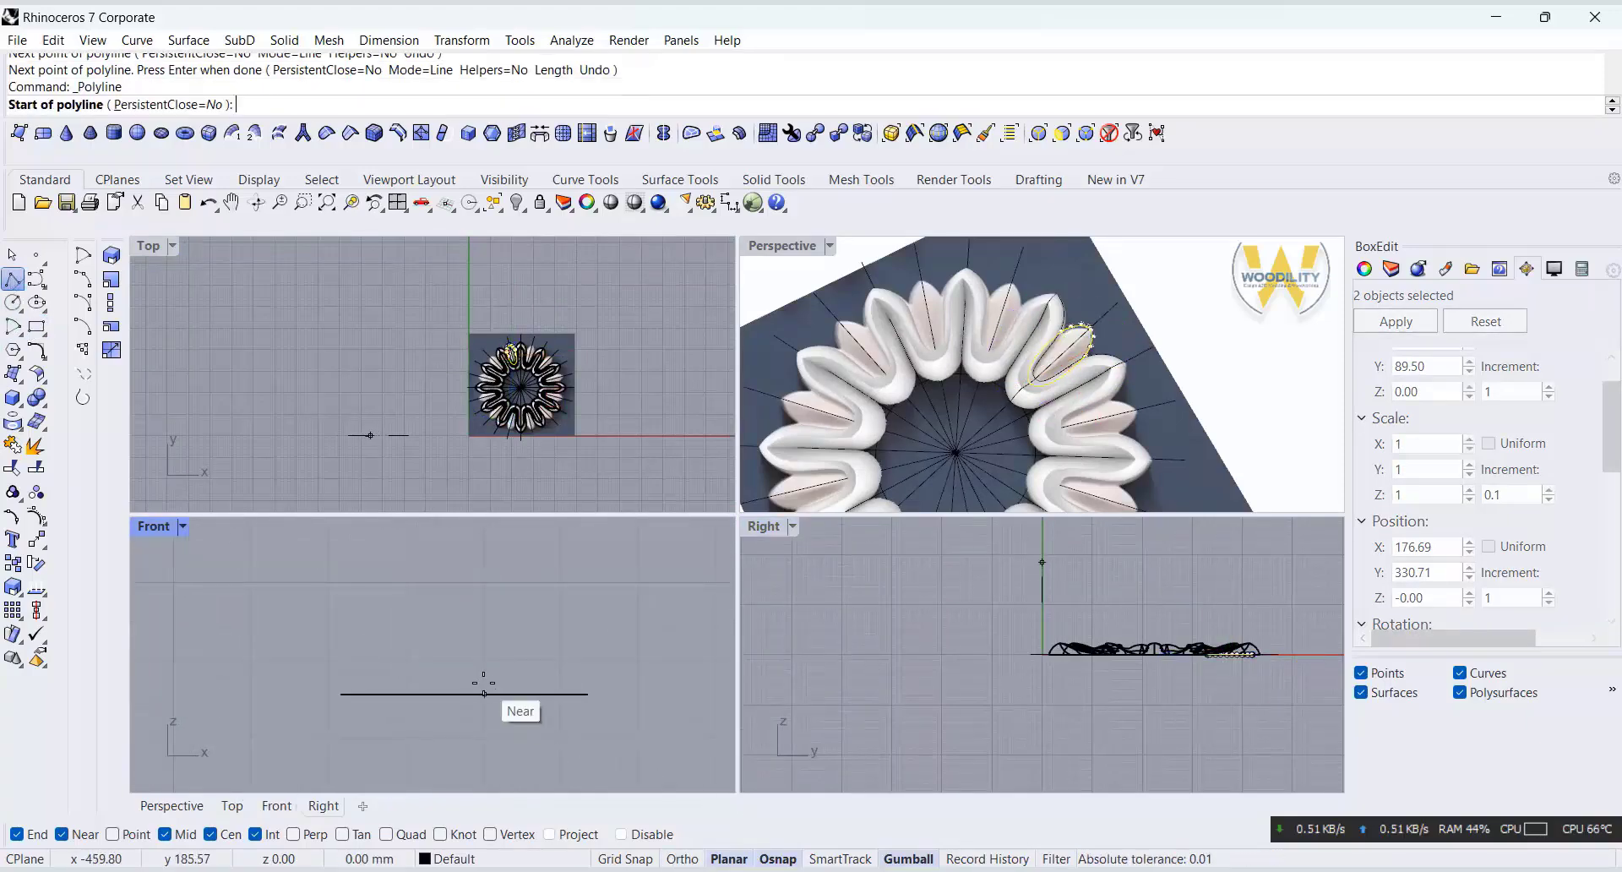
{"action": "left_click", "coordinate": [463, 694]}
{"action": "left_click", "coordinate": [463, 570]}
{"action": "key", "text": "Return"}
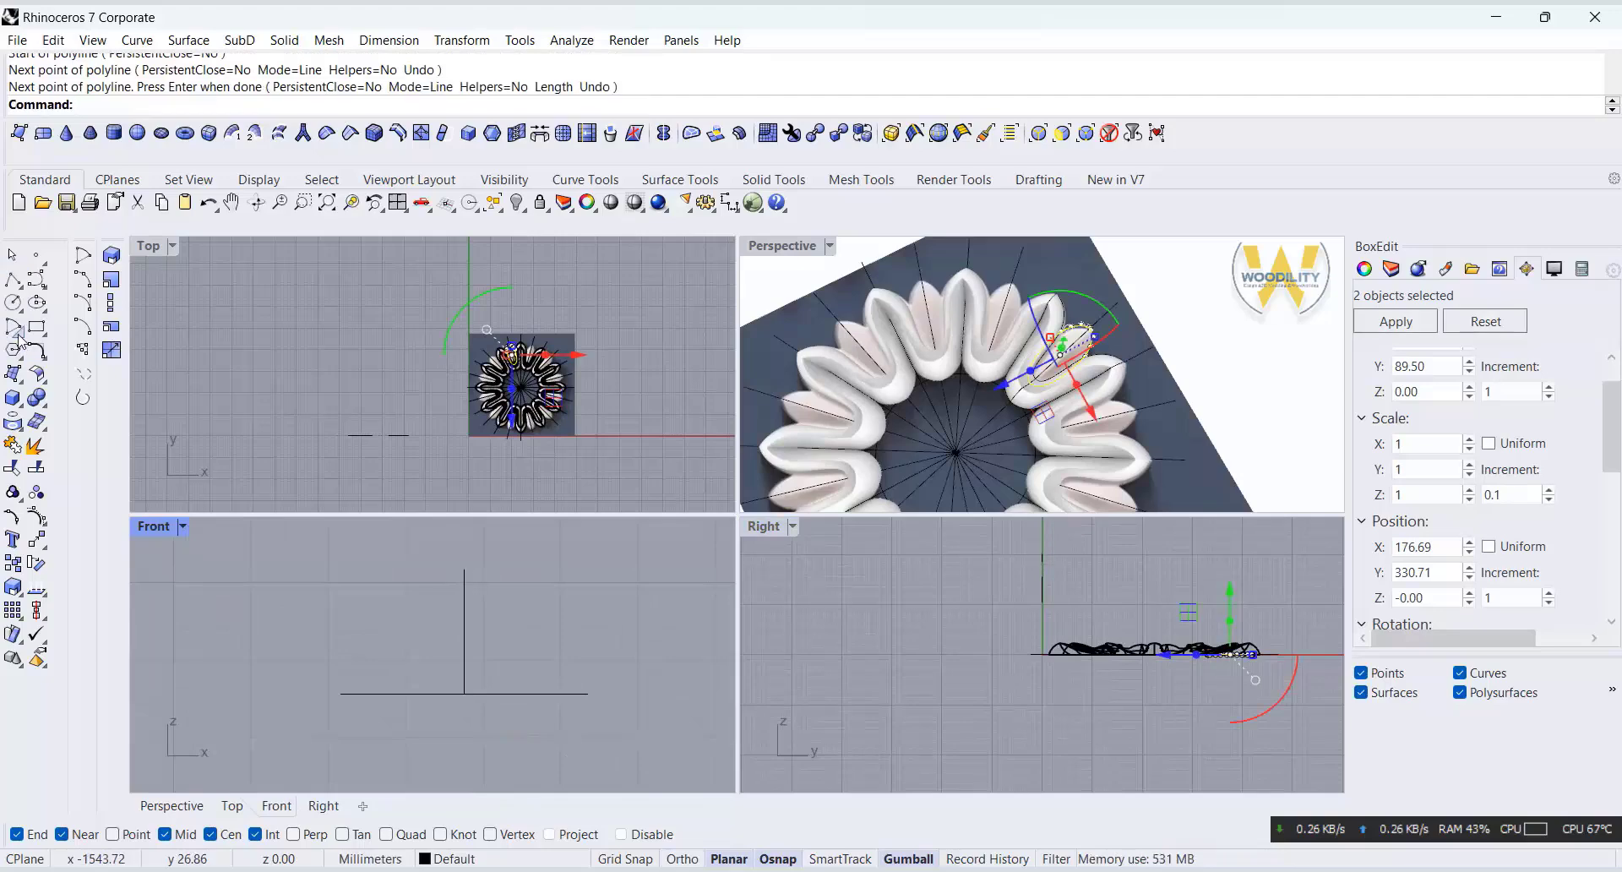
Draw an arc from the base's left end to the vertical line's top and a short line below it, about 18 mm high overall.
{"action": "left_click", "coordinate": [12, 326]}
{"action": "left_click", "coordinate": [60, 335]}
{"action": "left_click", "coordinate": [340, 694]}
{"action": "left_click", "coordinate": [464, 569]}
{"action": "left_click", "coordinate": [372, 633]}
{"action": "left_click", "coordinate": [12, 278]}
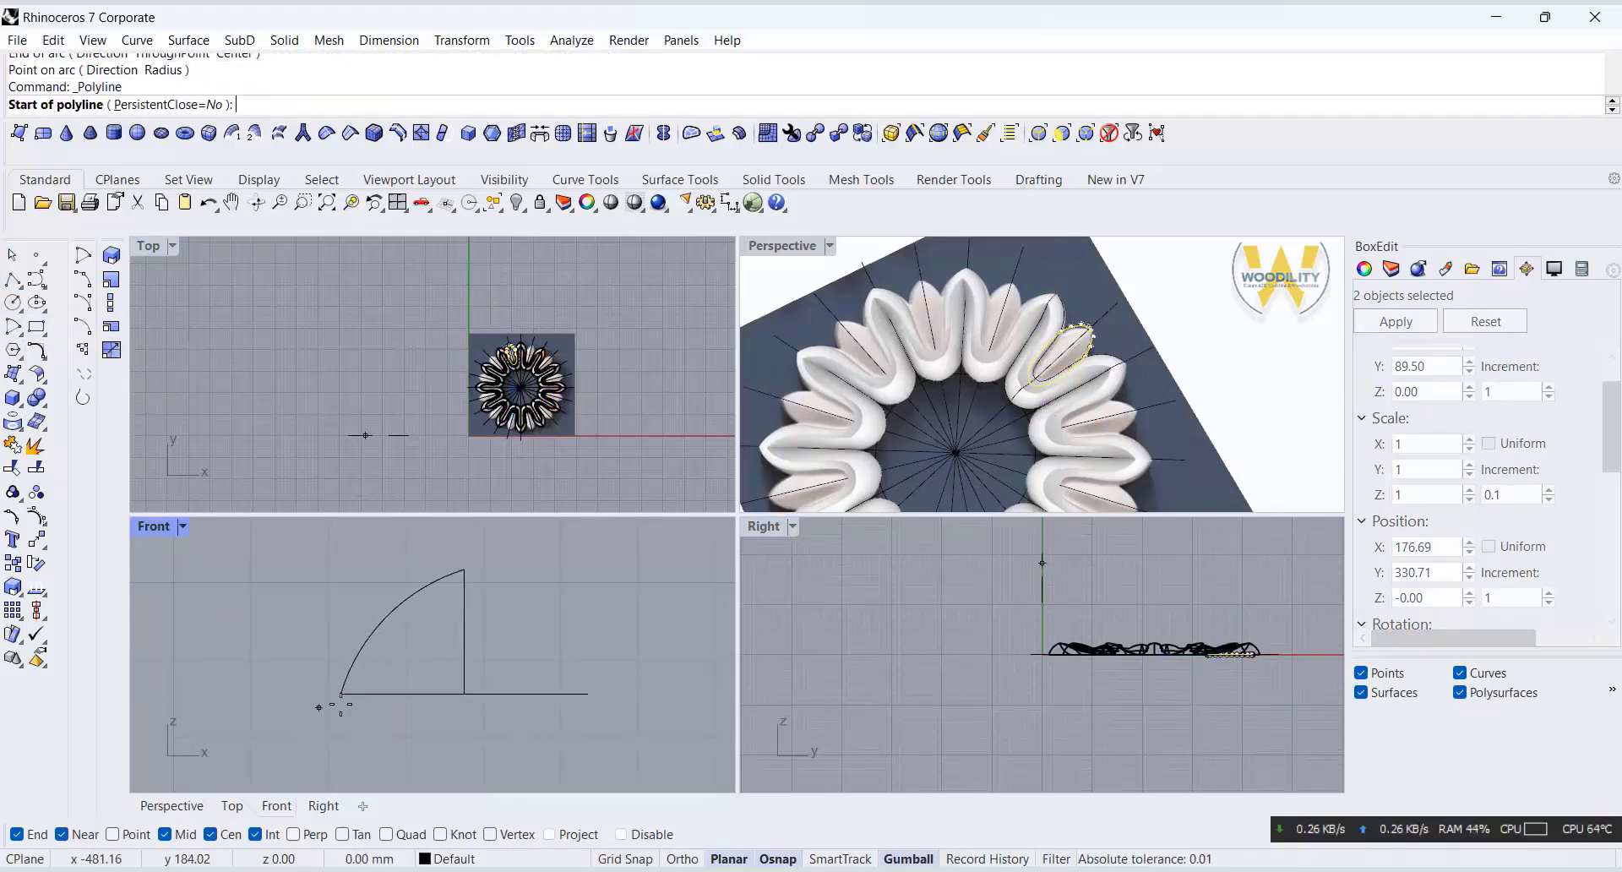
{"action": "left_click", "coordinate": [341, 696]}
{"action": "left_click", "coordinate": [341, 709]}
{"action": "key", "text": "Return"}
Join the arc with its short line and the petal curves into an outline, and mirror copies across the profile's vertical center line.
{"action": "left_click", "coordinate": [341, 706], "text": "shift"}
{"action": "left_click", "coordinate": [345, 680], "text": "shift"}
{"action": "left_click", "coordinate": [12, 445]}
{"action": "left_click", "coordinate": [13, 445]}
{"action": "left_click", "coordinate": [464, 569]}
{"action": "left_click", "coordinate": [475, 740]}
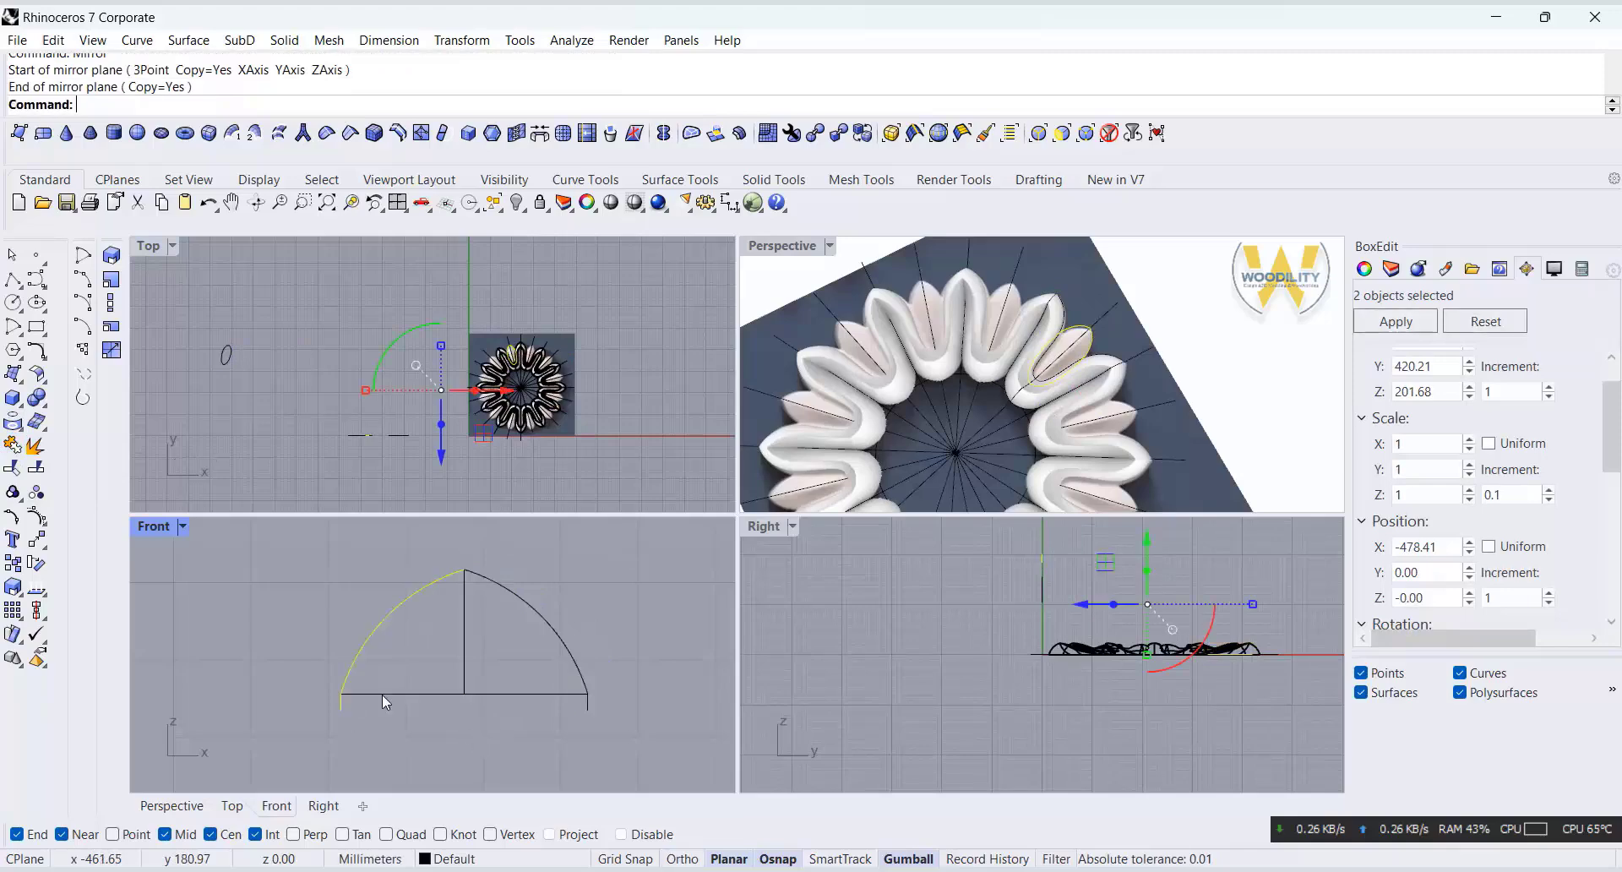
Draw a horizontal line connecting the lower ends of the profile's two short side lines.
{"action": "left_click", "coordinate": [13, 279]}
{"action": "left_click", "coordinate": [340, 710]}
{"action": "left_click", "coordinate": [587, 709]}
{"action": "key", "text": "Return"}
Delete the profile's construction base and center lines and join the remaining pieces into one closed curve.
{"action": "left_click_drag", "start_coordinate": [493, 653], "coordinate": [429, 699]}
{"action": "key", "text": "Delete"}
{"action": "left_click_drag", "start_coordinate": [665, 543], "coordinate": [302, 733]}
{"action": "left_click", "coordinate": [13, 445]}
Try to fillet the dome profile's apex with radius 0.1.
{"action": "scroll", "coordinate": [471, 566], "scroll_direction": "up", "scroll_amount": 6}
{"action": "left_click", "coordinate": [36, 351]}
{"action": "left_click", "coordinate": [446, 575]}
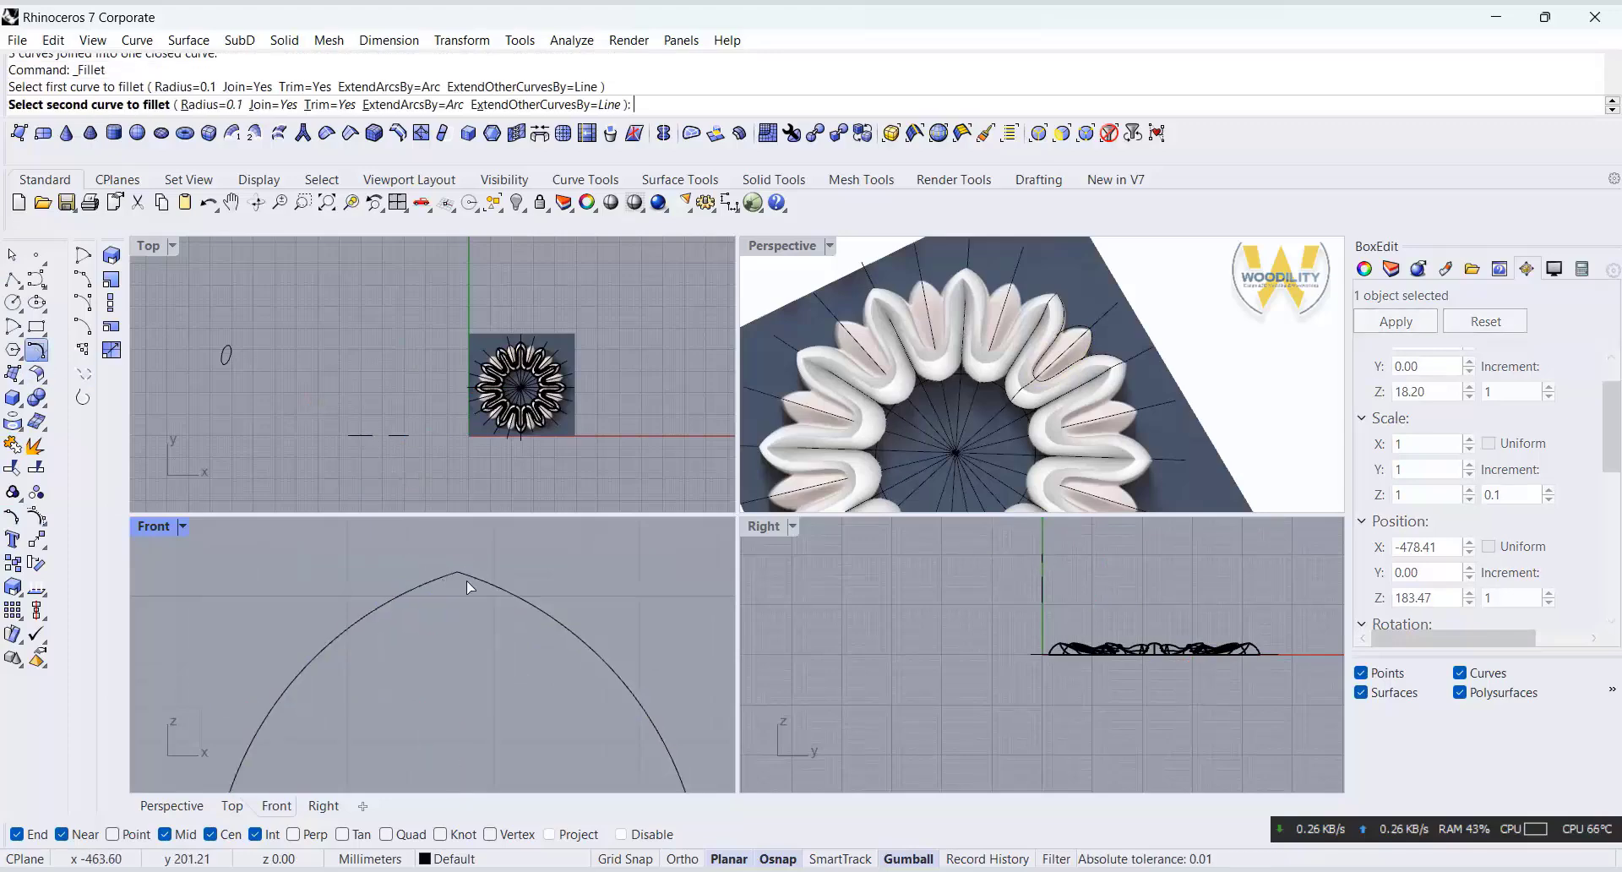
{"action": "left_click", "coordinate": [473, 576]}
{"action": "scroll", "coordinate": [473, 581], "scroll_direction": "down", "scroll_amount": 5}
{"action": "left_click", "coordinate": [208, 202]}
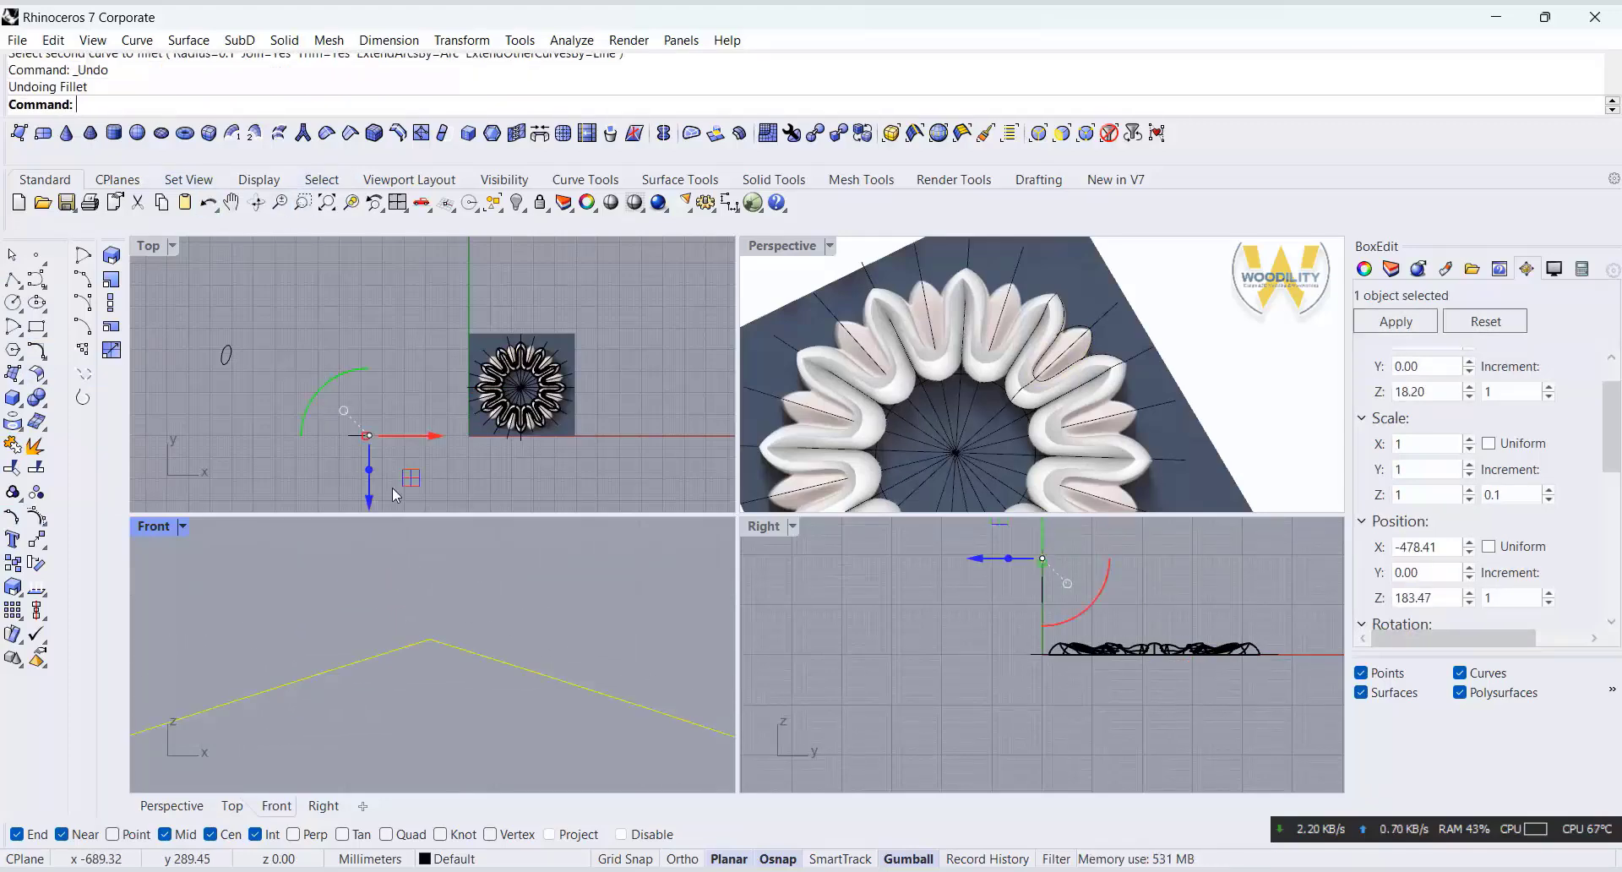
Fillet the dome profile's apex with radius 0.5.
{"action": "key", "text": "Return"}
{"action": "type", "text": ".5"}
{"action": "key", "text": "Return"}
{"action": "left_click", "coordinate": [506, 662]}
{"action": "left_click", "coordinate": [382, 655]}
{"action": "scroll", "coordinate": [429, 565], "scroll_direction": "down", "scroll_amount": 10}
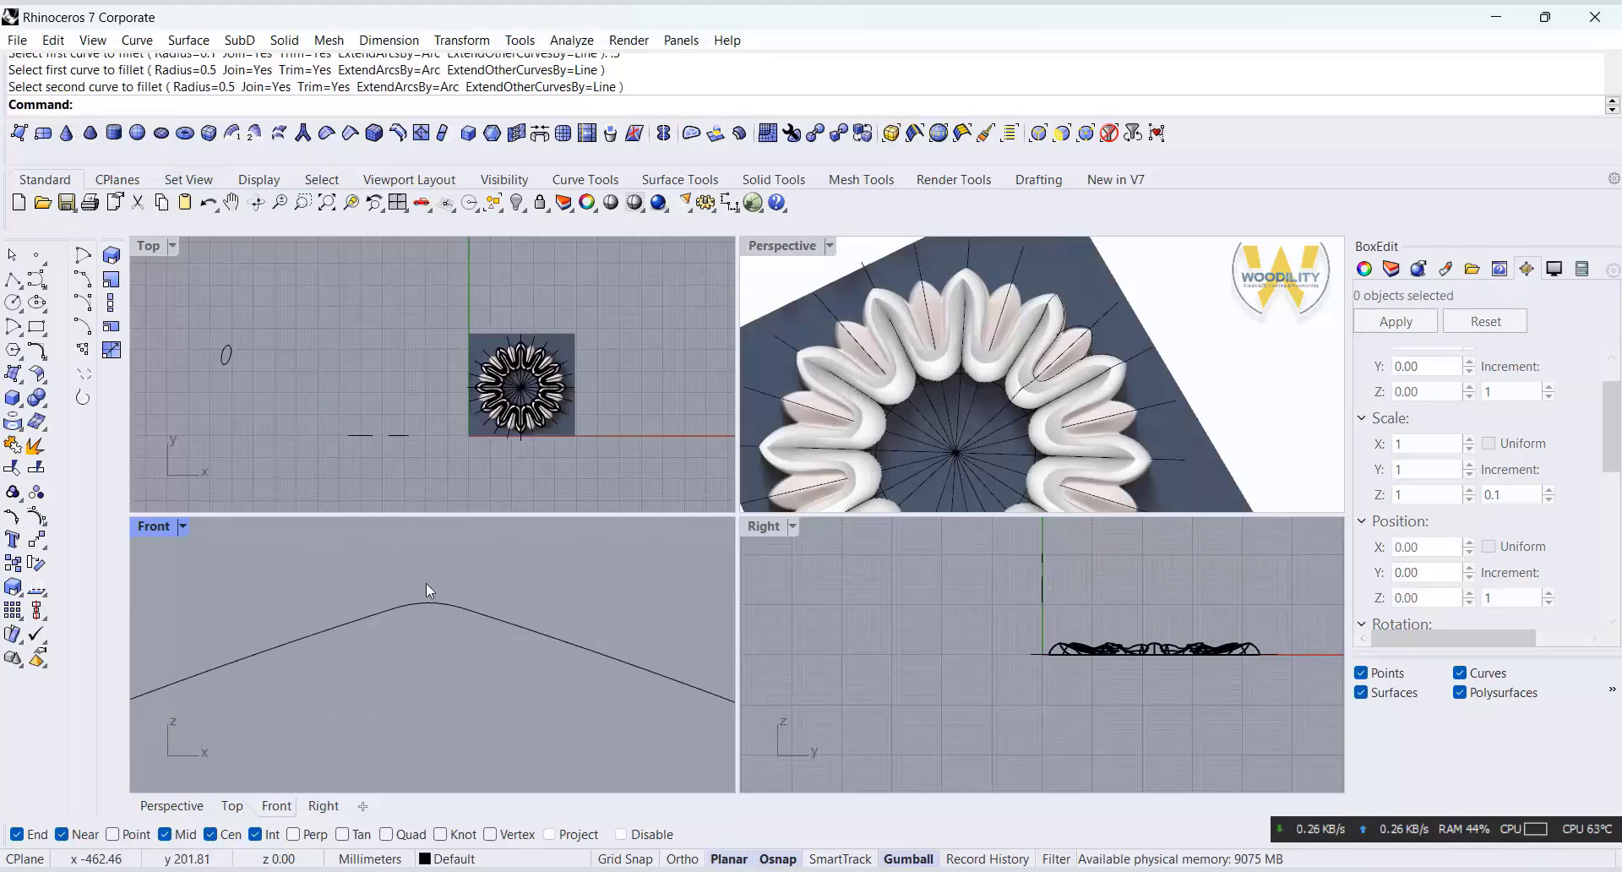
{"action": "scroll", "coordinate": [478, 559], "scroll_direction": "down", "scroll_amount": 6}
Orient a 3D-scaled copy of the dome profile by its two base ends onto opposite sides of the inner petal outline.
{"action": "left_click", "coordinate": [509, 589]}
{"action": "scroll", "coordinate": [1250, 330], "scroll_direction": "down", "scroll_amount": 6}
{"action": "scroll", "coordinate": [1191, 431], "scroll_direction": "up", "scroll_amount": 2}
{"action": "scroll", "coordinate": [507, 380], "scroll_direction": "up", "scroll_amount": 10}
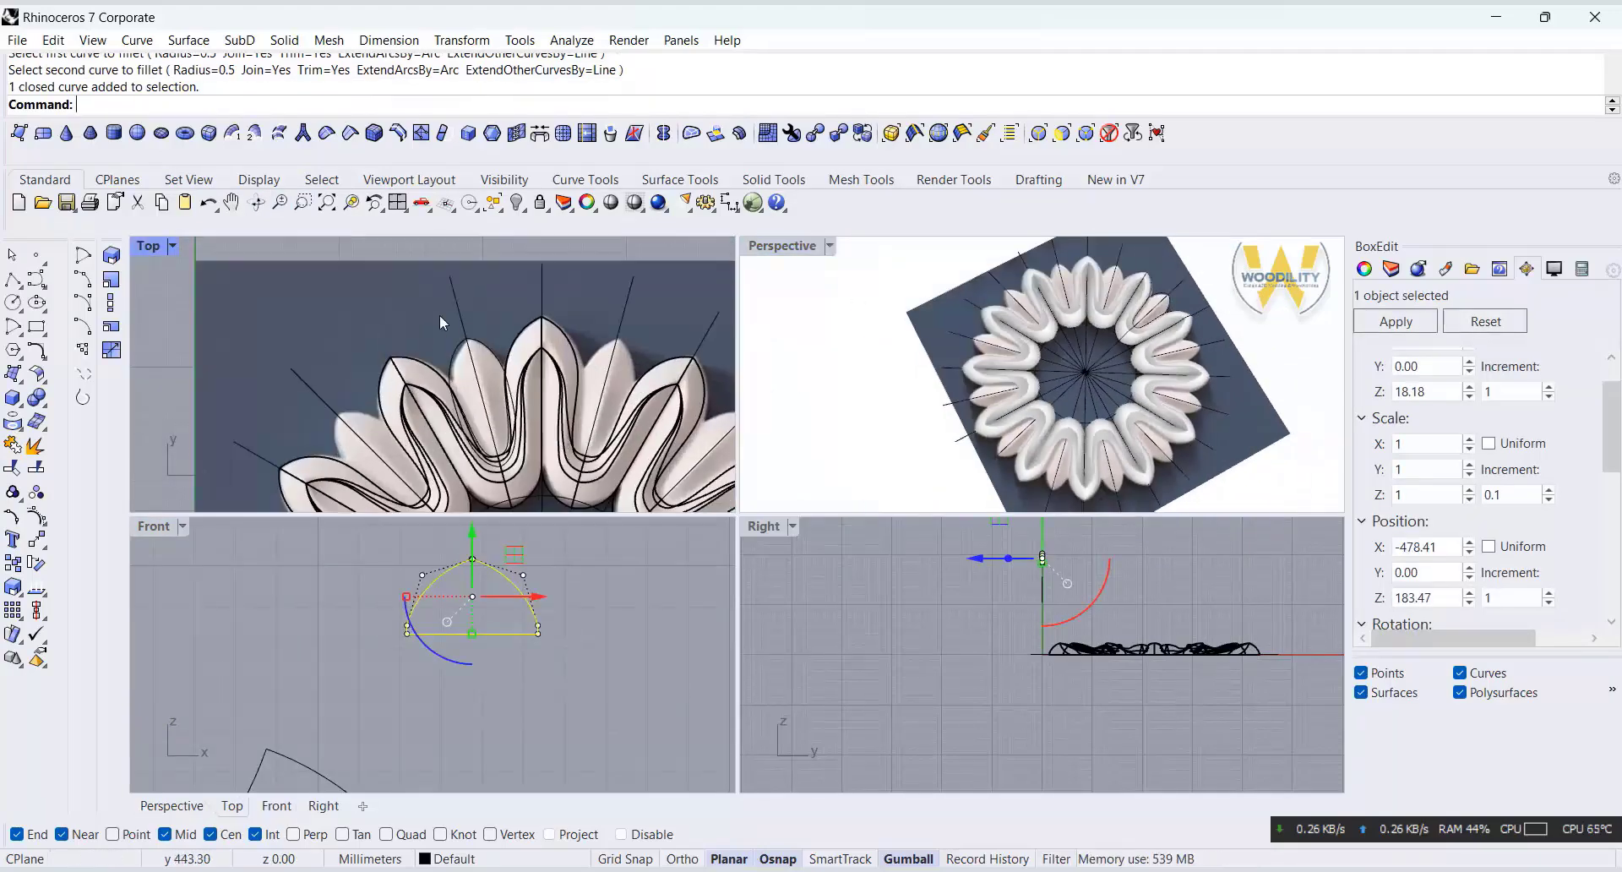
{"action": "left_click", "coordinate": [501, 339]}
{"action": "scroll", "coordinate": [541, 380], "scroll_direction": "down", "scroll_amount": 1}
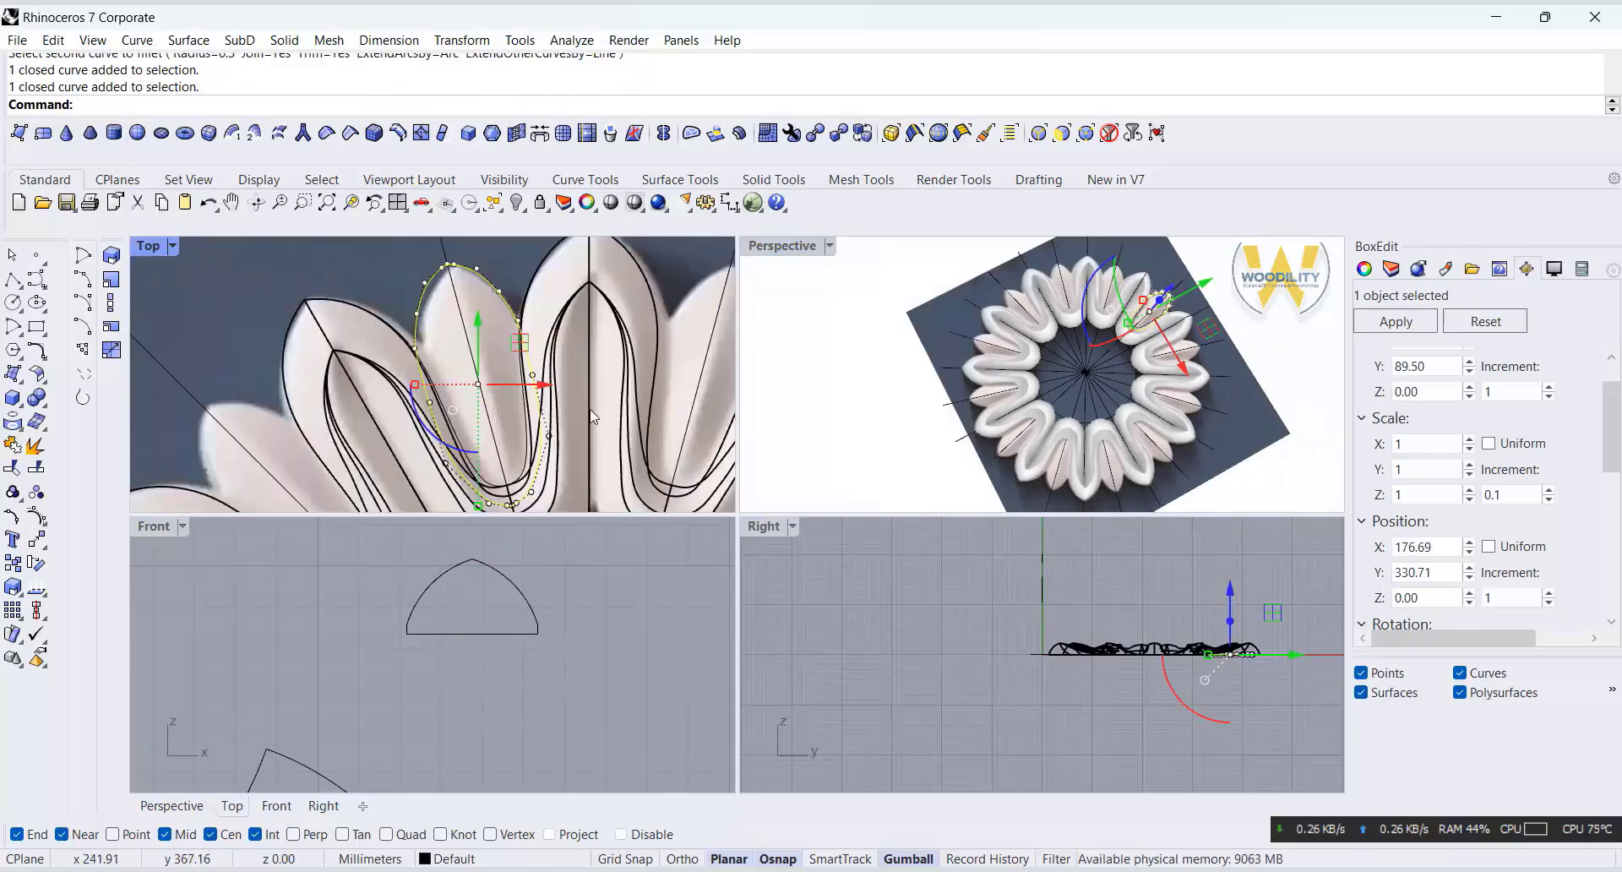
{"action": "left_click", "coordinate": [509, 588]}
{"action": "left_click", "coordinate": [461, 40]}
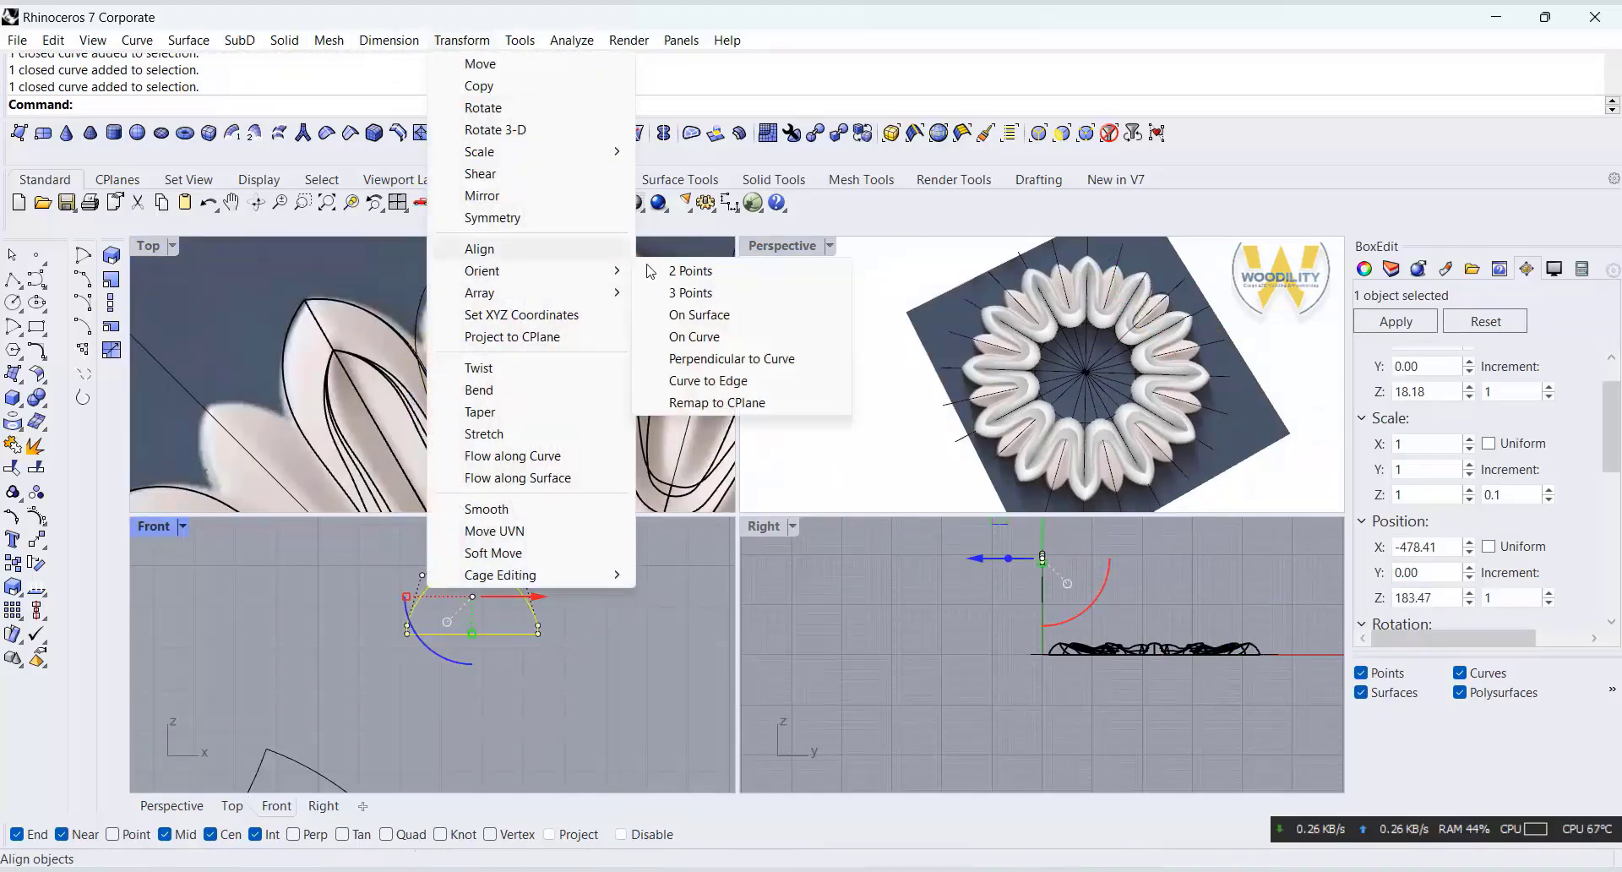
{"action": "left_click", "coordinate": [690, 270]}
{"action": "left_click", "coordinate": [538, 634]}
{"action": "left_click", "coordinate": [407, 633]}
{"action": "scroll", "coordinate": [533, 376], "scroll_direction": "up", "scroll_amount": 2}
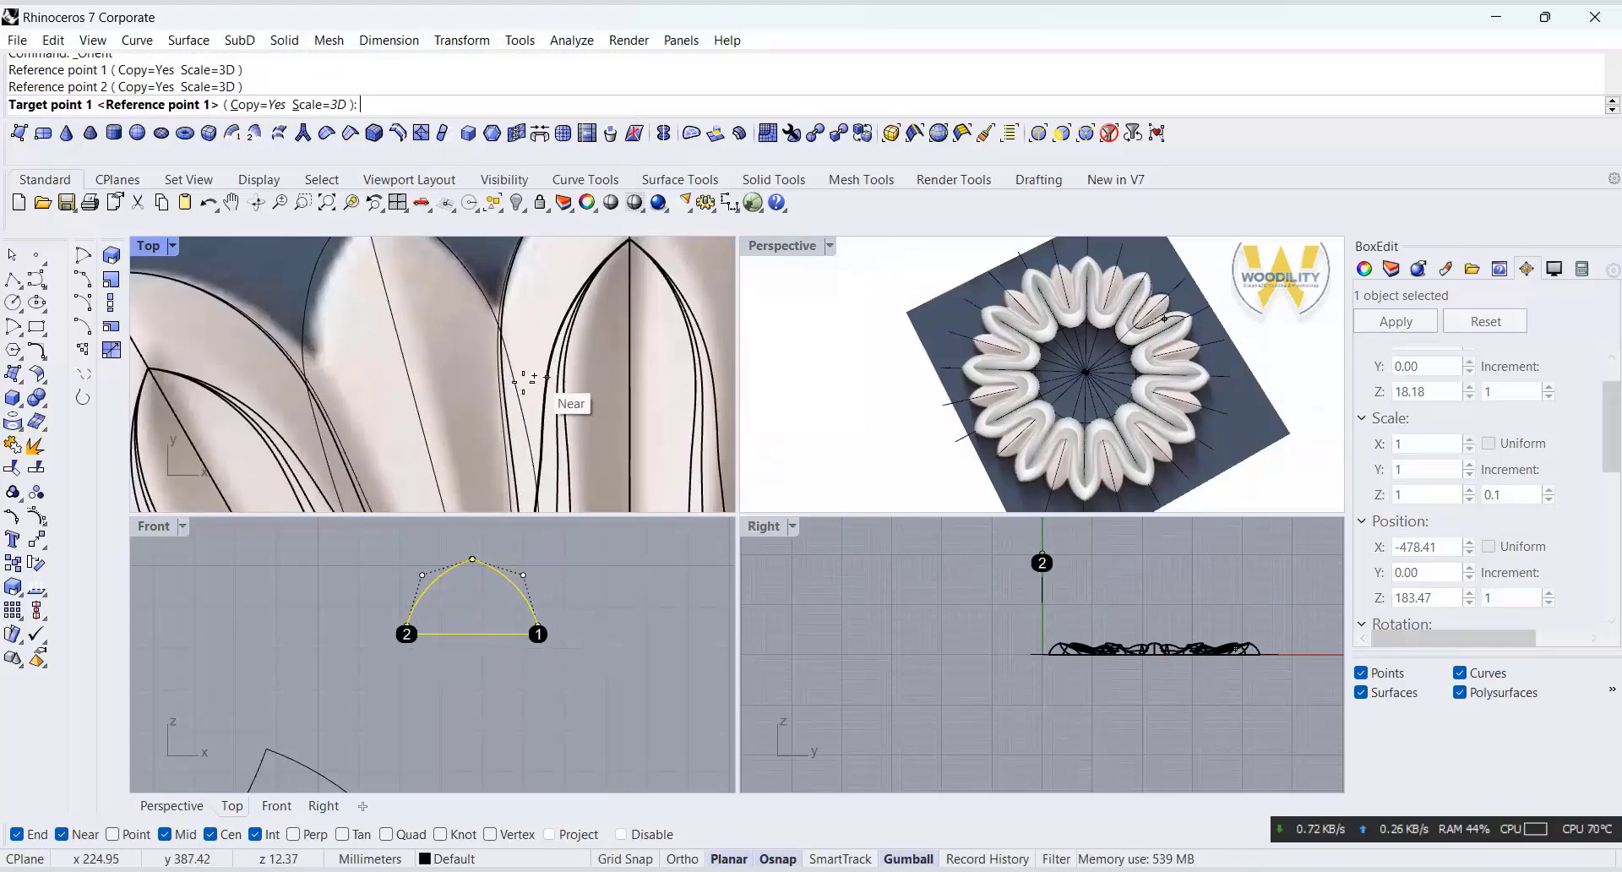
{"action": "left_click", "coordinate": [516, 387]}
{"action": "left_click", "coordinate": [324, 429]}
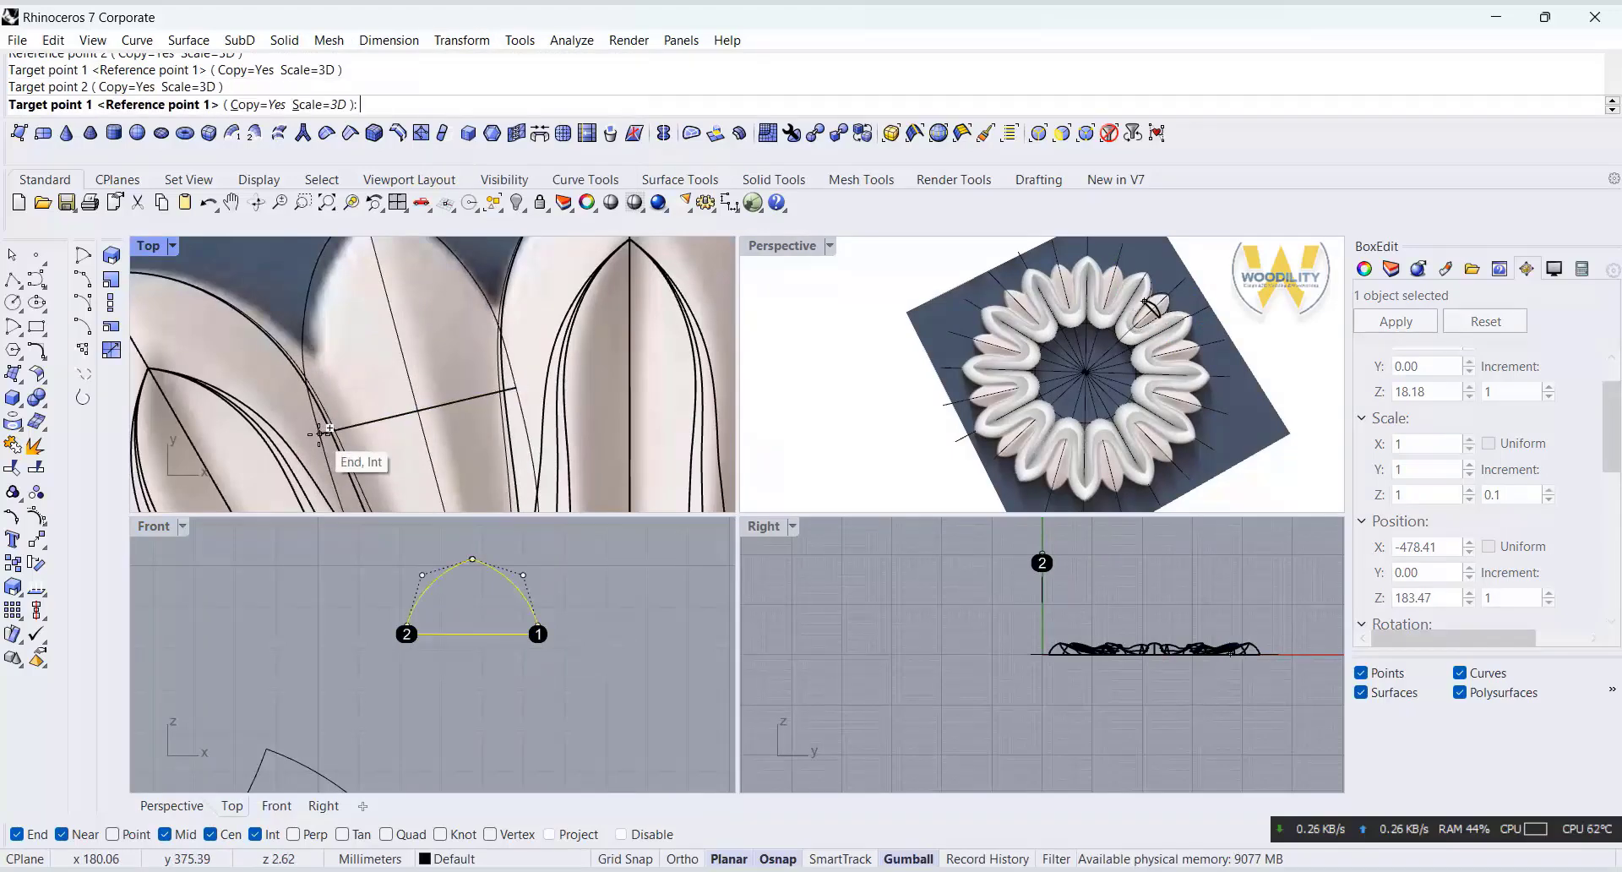
{"action": "right_click", "coordinate": [319, 434]}
{"action": "right_click", "coordinate": [319, 434]}
Maximize the Perspective view and hide the swept petal piece that covers the inner petal's outline.
{"action": "scroll", "coordinate": [510, 369], "scroll_direction": "down", "scroll_amount": 8}
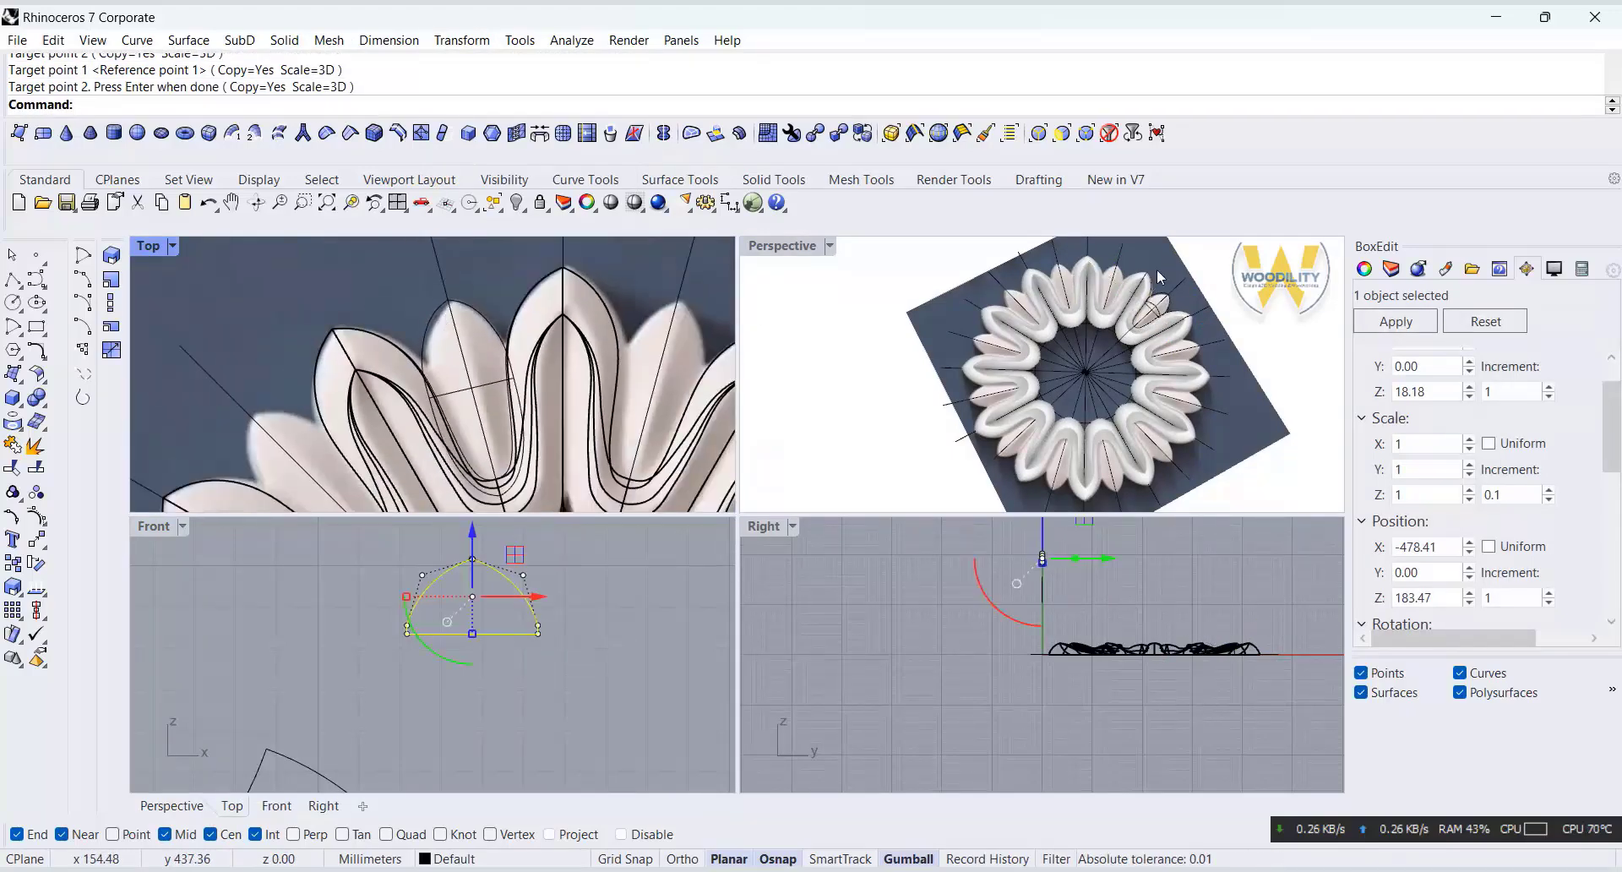
{"action": "scroll", "coordinate": [1170, 278], "scroll_direction": "up", "scroll_amount": 7}
{"action": "key", "text": "ctrl+m"}
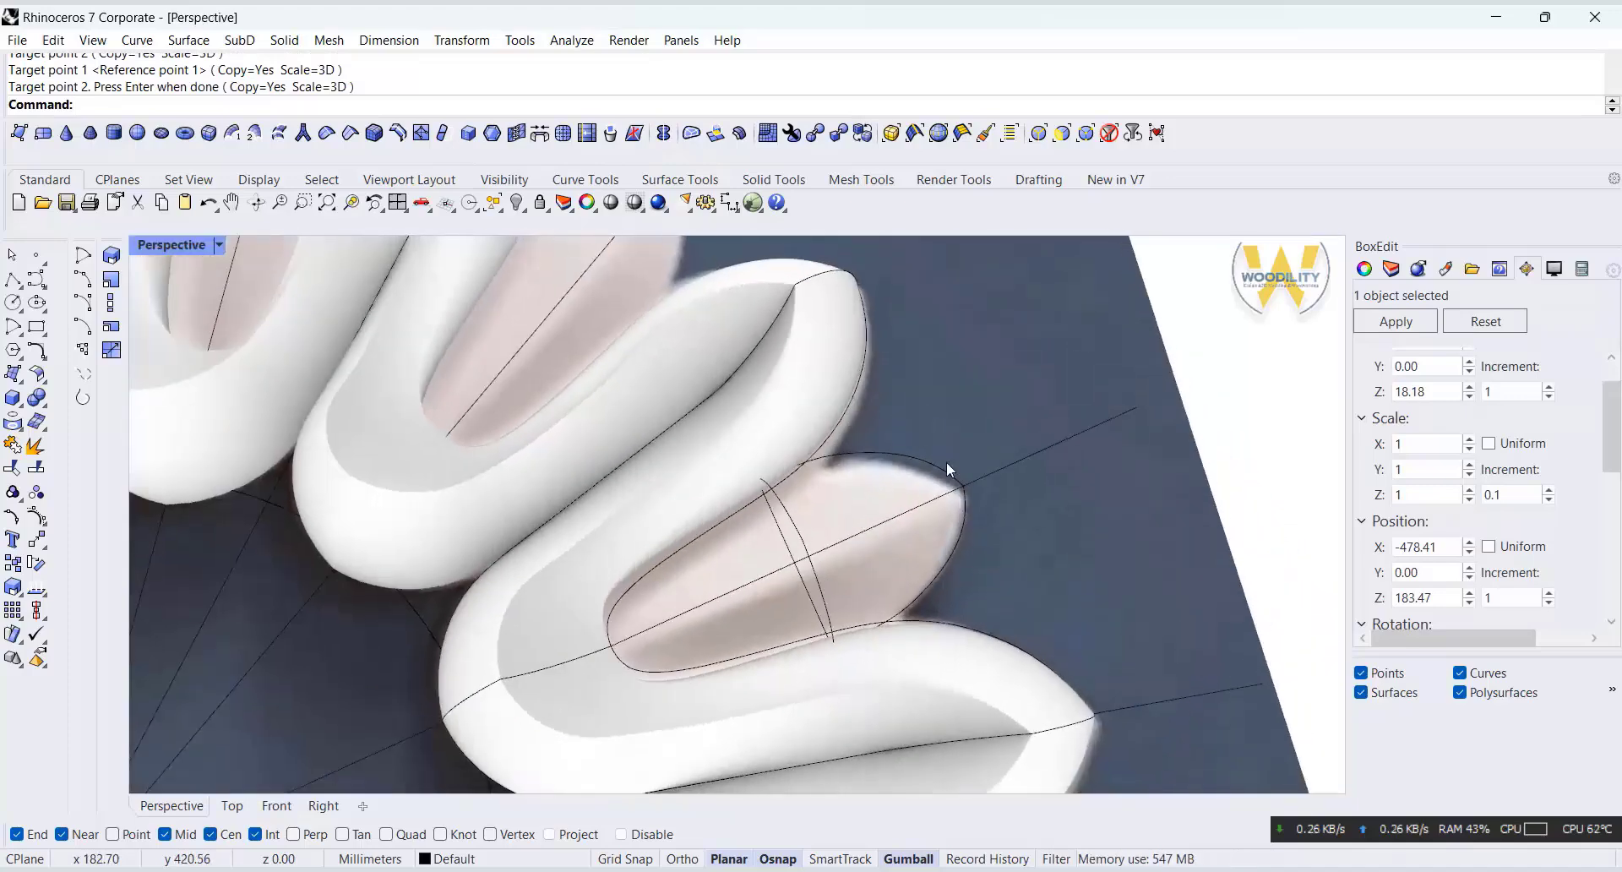
{"action": "left_click", "coordinate": [751, 397]}
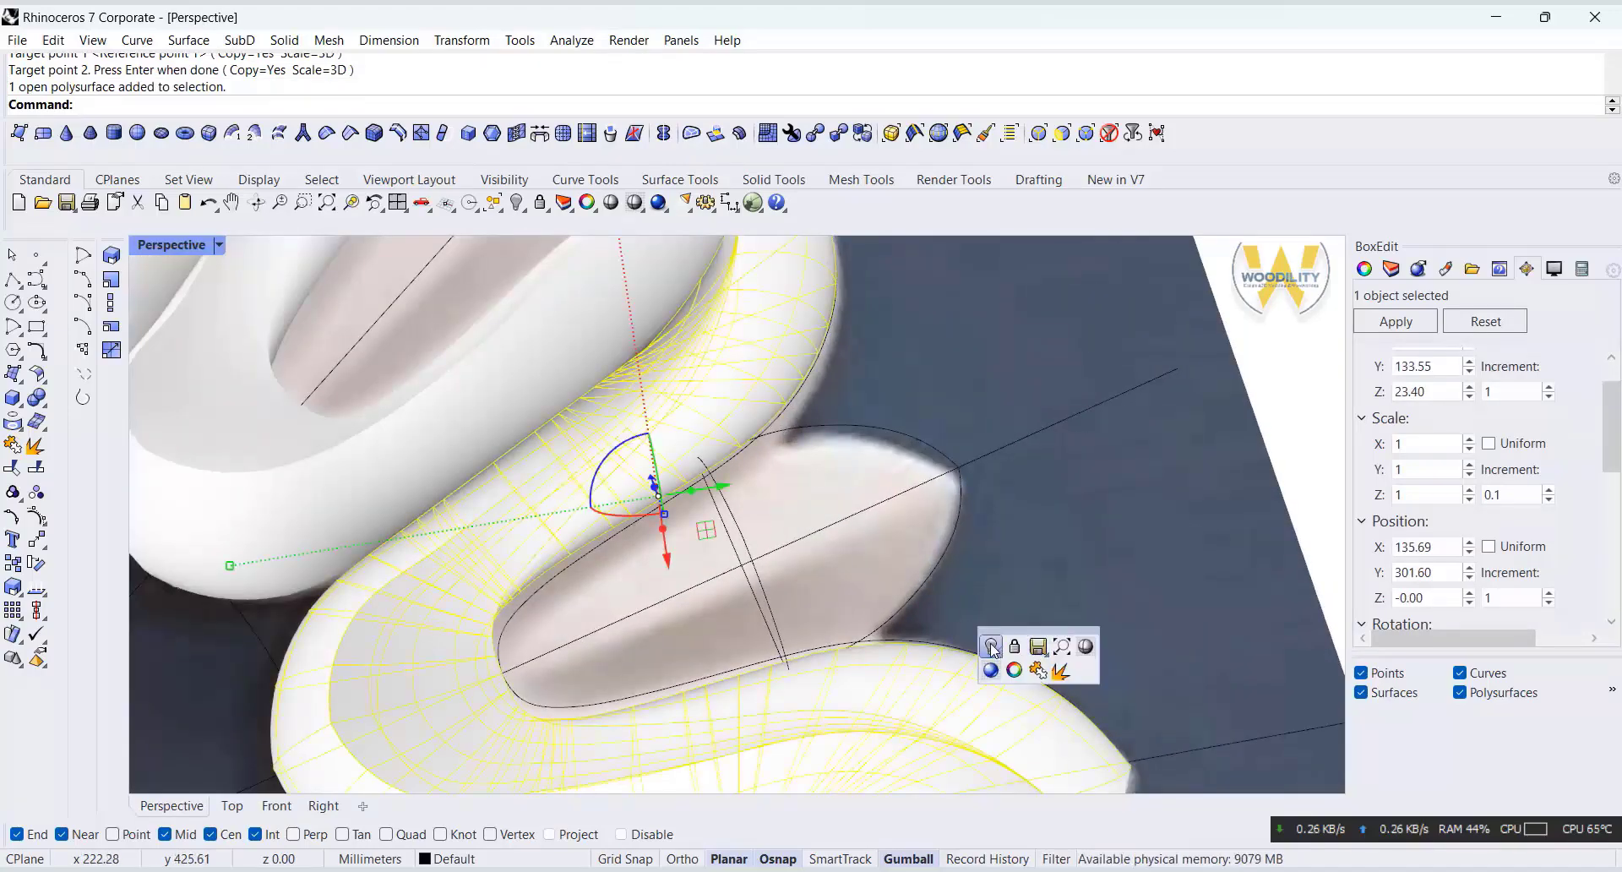
{"action": "left_click", "coordinate": [992, 647]}
{"action": "left_click", "coordinate": [186, 41]}
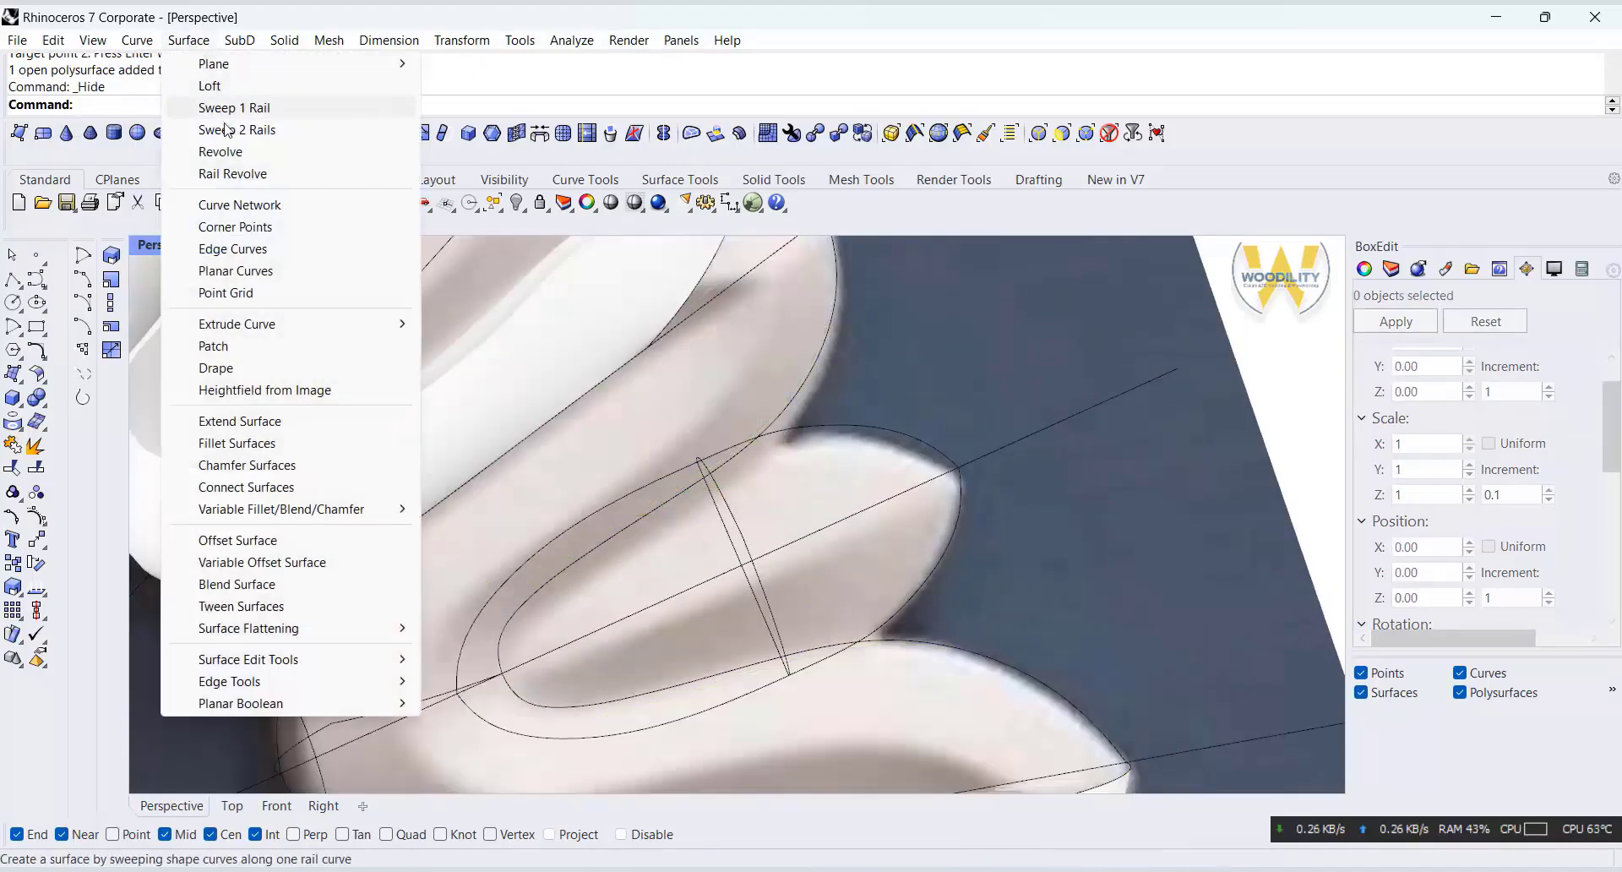
{"action": "left_click", "coordinate": [226, 130]}
{"action": "left_click", "coordinate": [939, 539]}
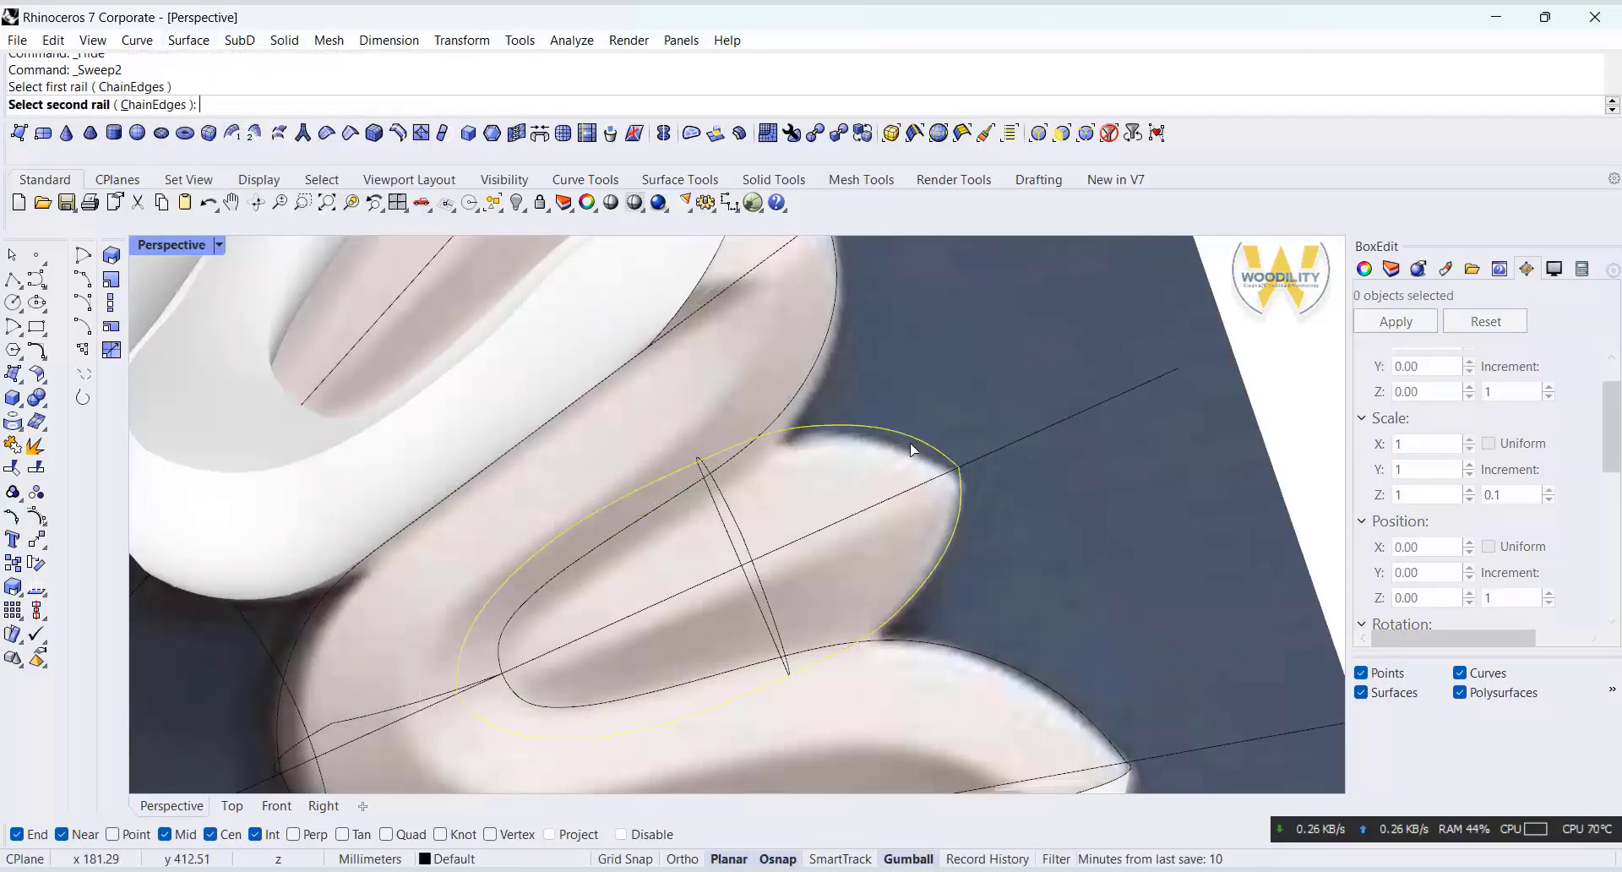
{"action": "key", "text": "Escape"}
Split the closed inner petal outline into two halves at its outer tip and its inner end on the radial line.
{"action": "left_click", "coordinate": [953, 534]}
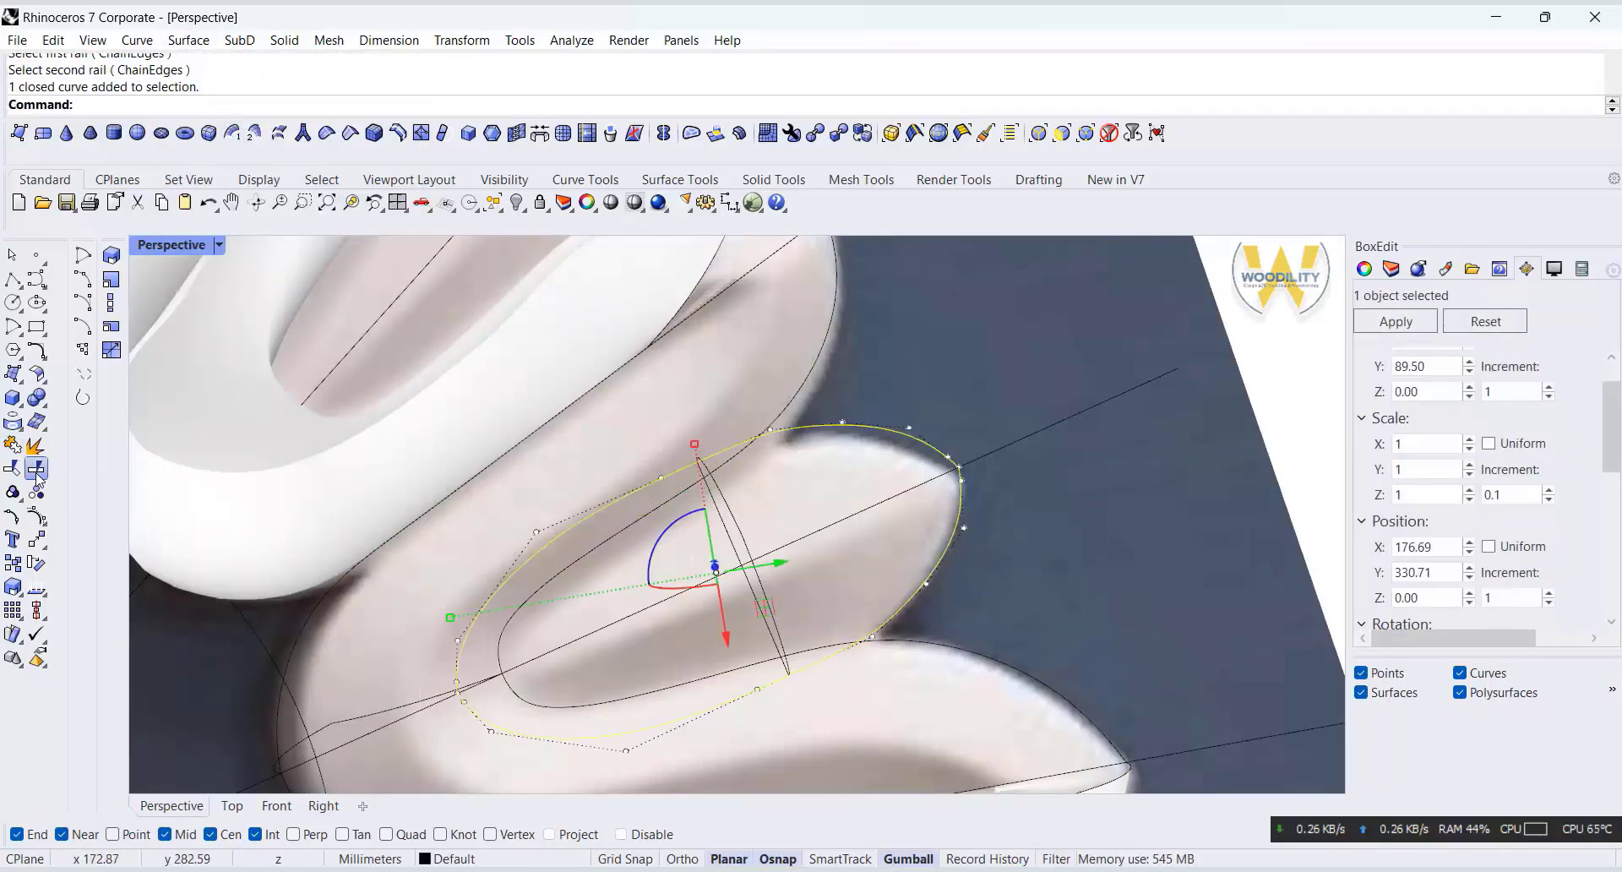
{"action": "left_click", "coordinate": [37, 469]}
{"action": "left_click", "coordinate": [161, 104]}
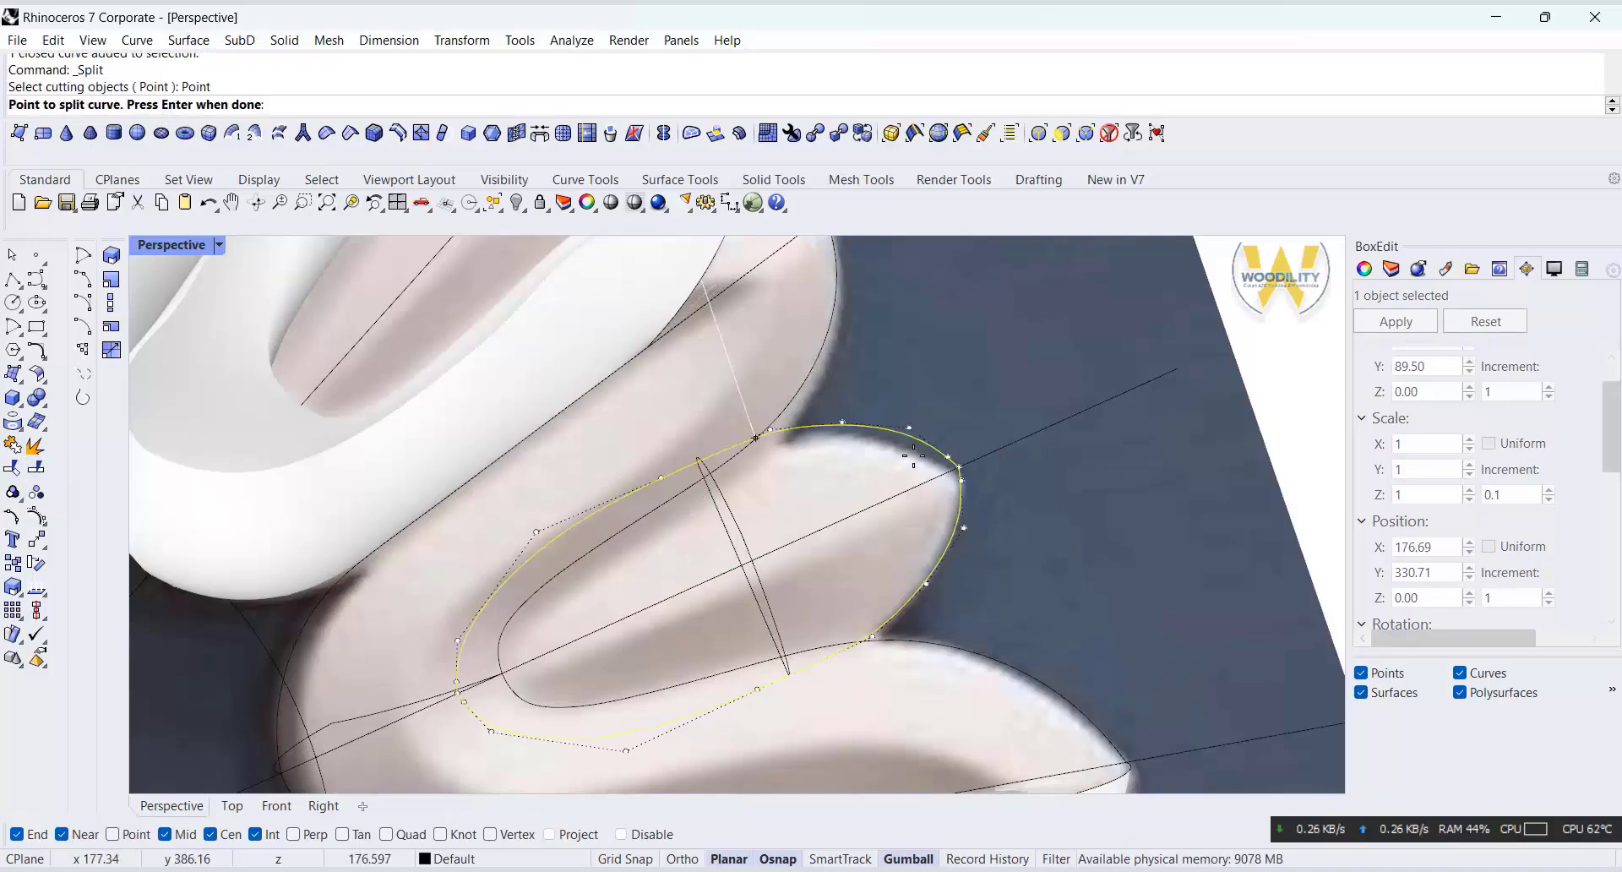
{"action": "scroll", "coordinate": [1026, 479], "scroll_direction": "up", "scroll_amount": 5}
{"action": "left_click", "coordinate": [998, 475]}
{"action": "scroll", "coordinate": [998, 474], "scroll_direction": "down", "scroll_amount": 5}
{"action": "scroll", "coordinate": [576, 661], "scroll_direction": "up", "scroll_amount": 5}
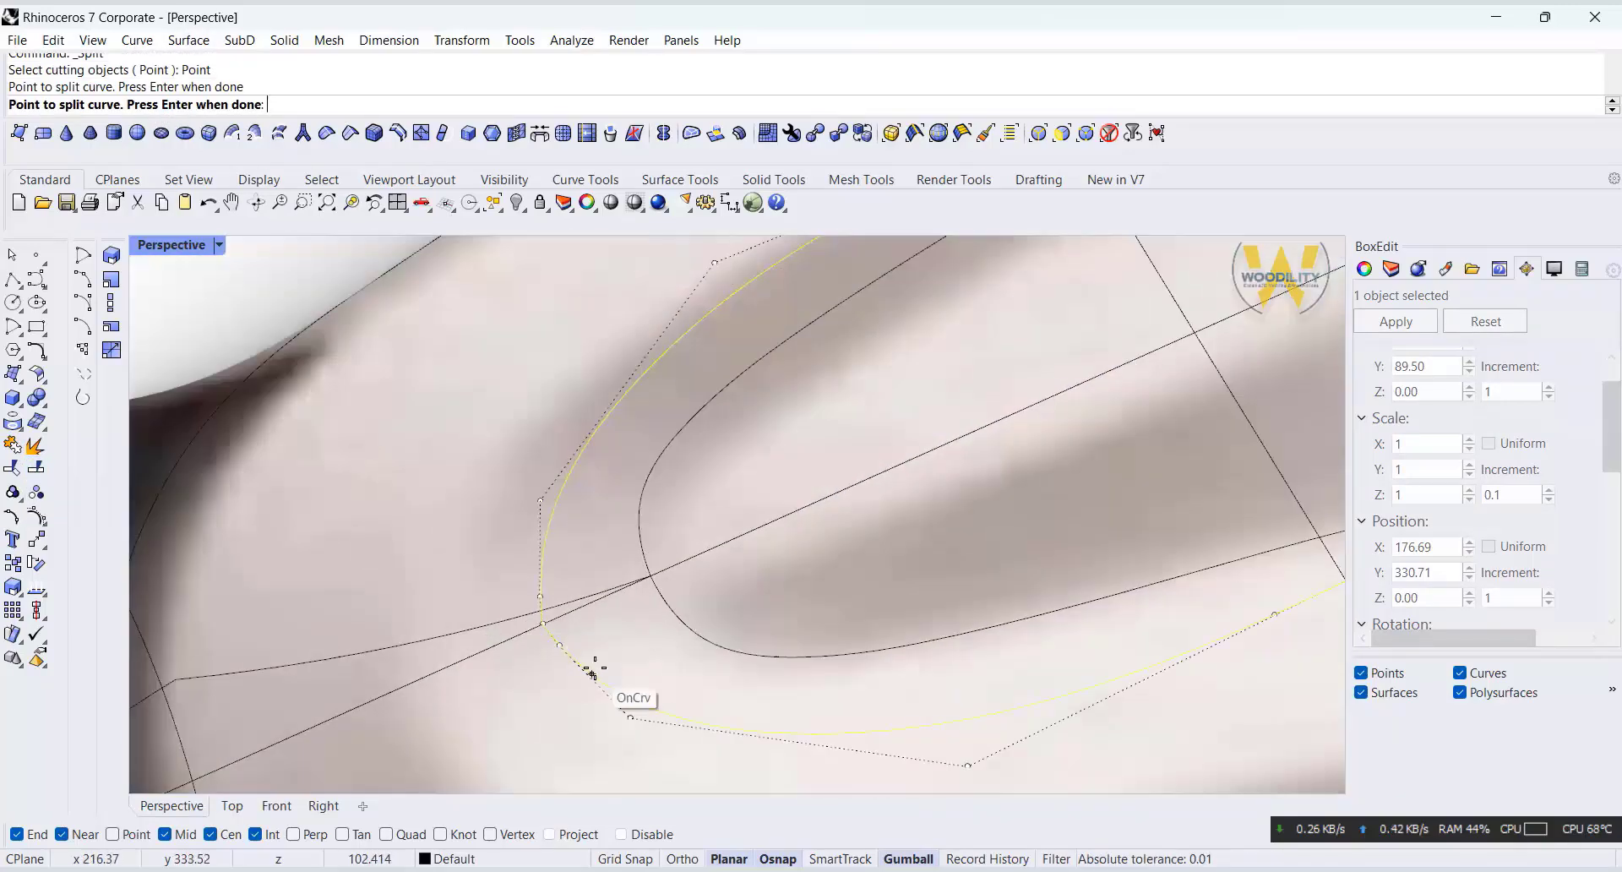
{"action": "left_click", "coordinate": [542, 624]}
{"action": "key", "text": "Return"}
{"action": "scroll", "coordinate": [542, 624], "scroll_direction": "down", "scroll_amount": 5}
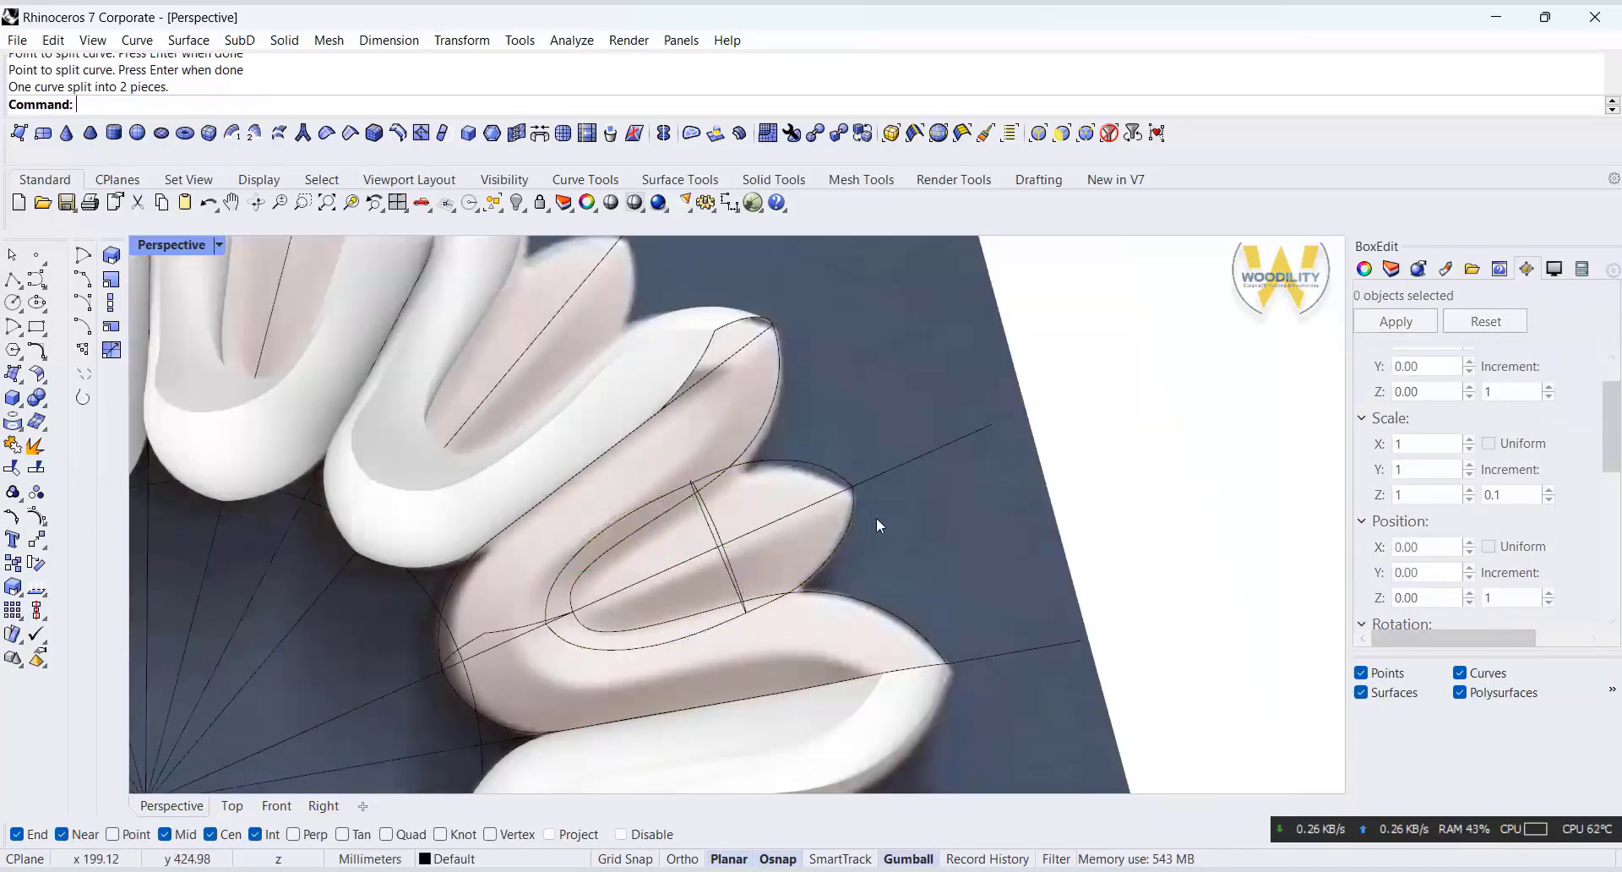
Try a two-rail sweep of the dome profile along the petal outline halves, using point sections at both ends.
{"action": "left_click", "coordinate": [1216, 453]}
{"action": "left_click", "coordinate": [189, 41]}
{"action": "left_click", "coordinate": [355, 129]}
{"action": "left_click", "coordinate": [803, 467]}
{"action": "left_click", "coordinate": [851, 527]}
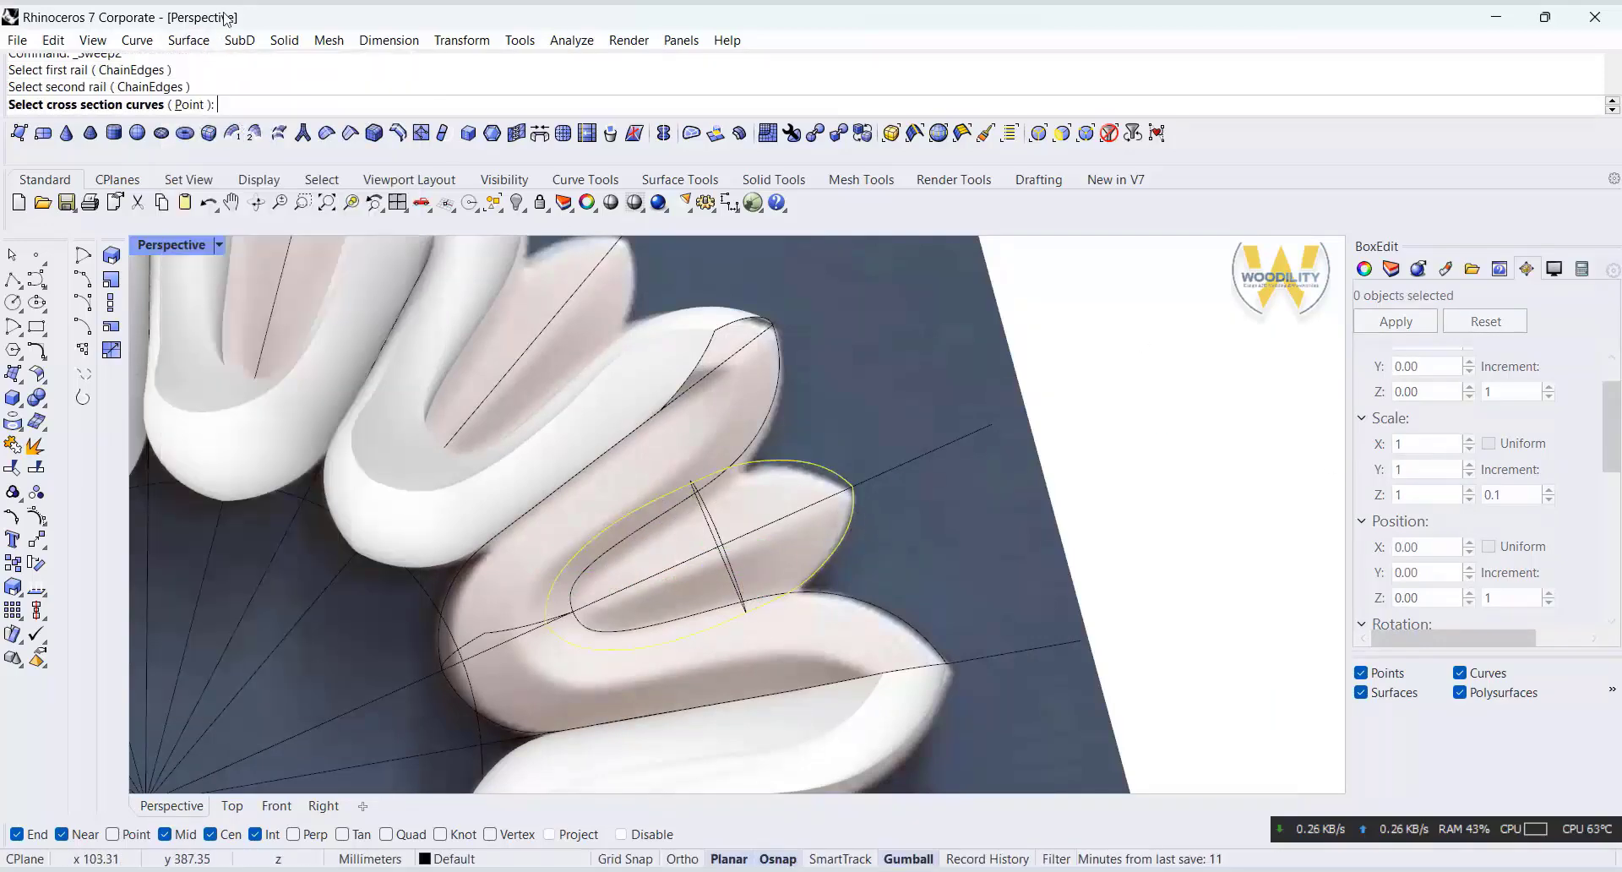
{"action": "left_click", "coordinate": [189, 104]}
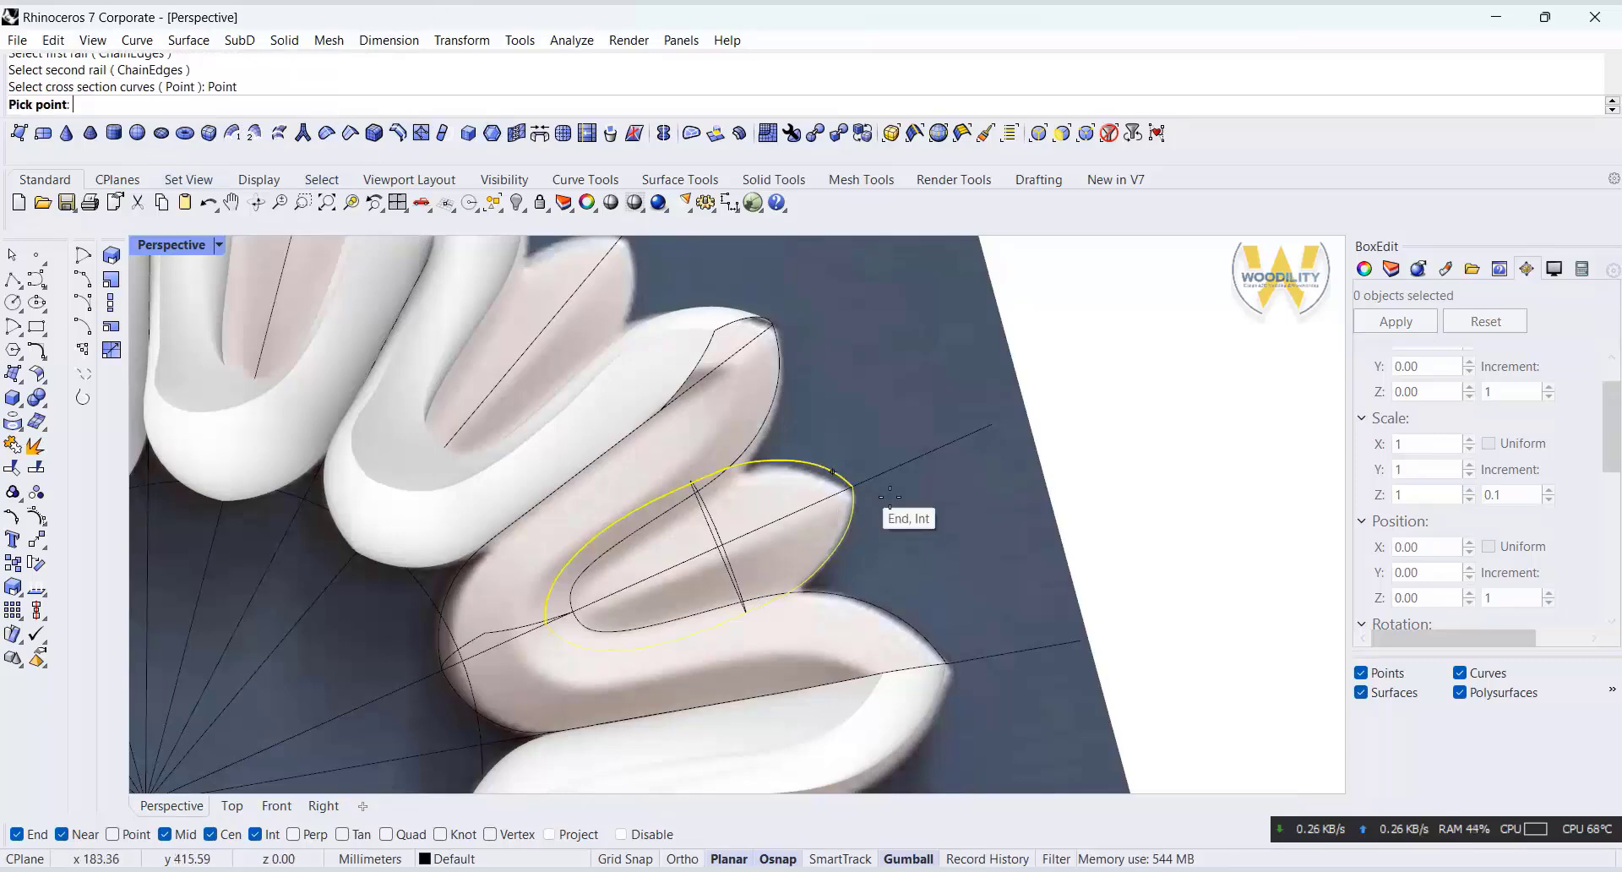
{"action": "left_click", "coordinate": [852, 488]}
{"action": "left_click", "coordinate": [732, 577]}
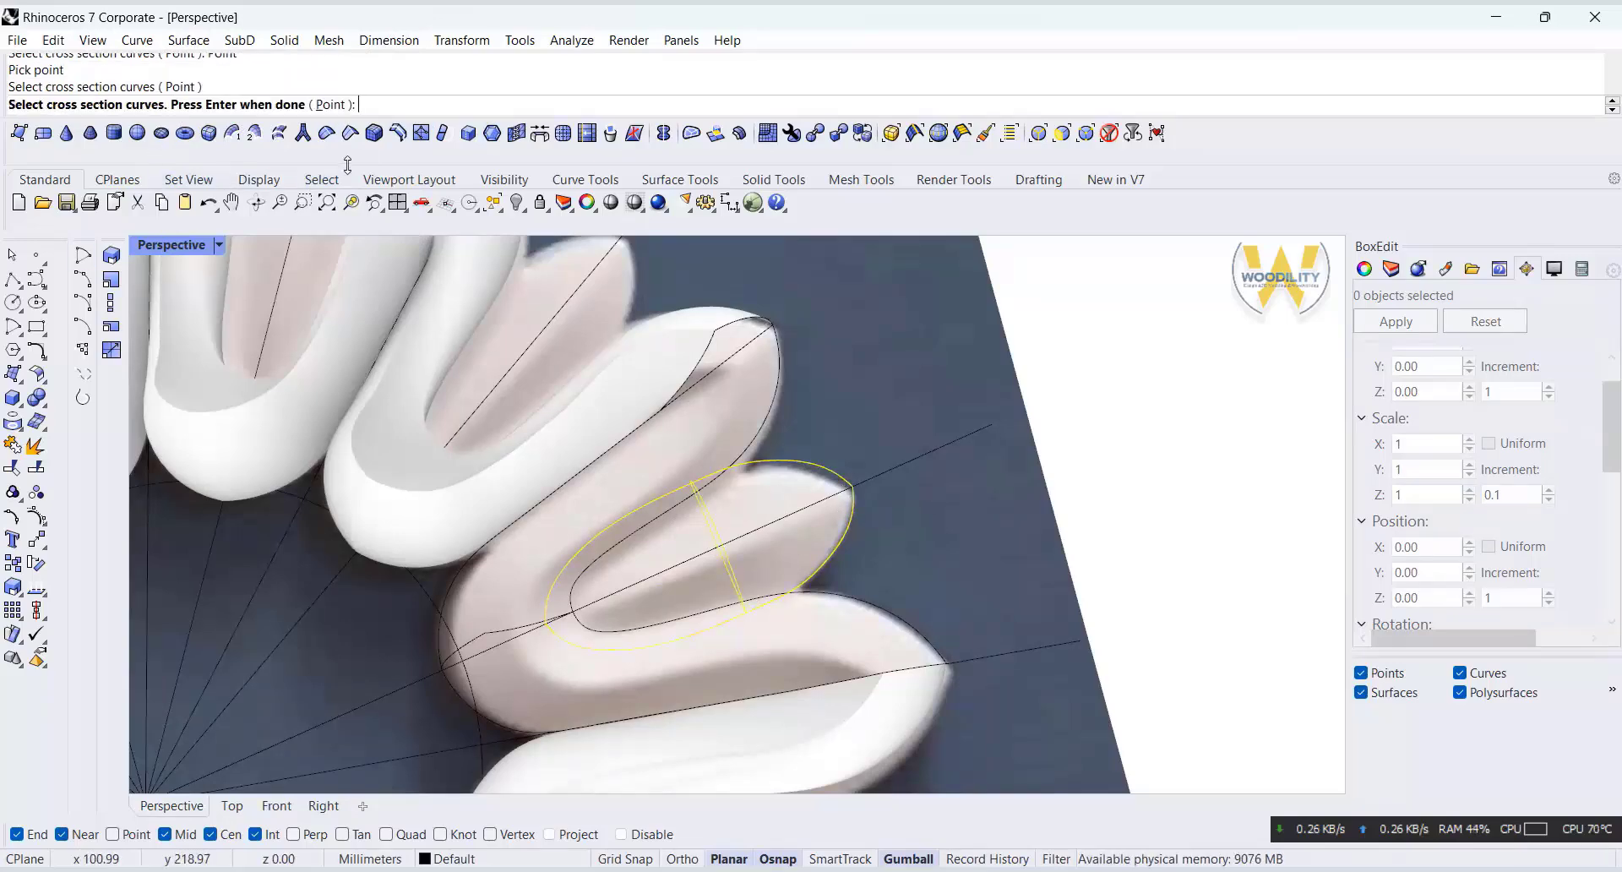
{"action": "left_click", "coordinate": [330, 104]}
{"action": "left_click", "coordinate": [548, 623]}
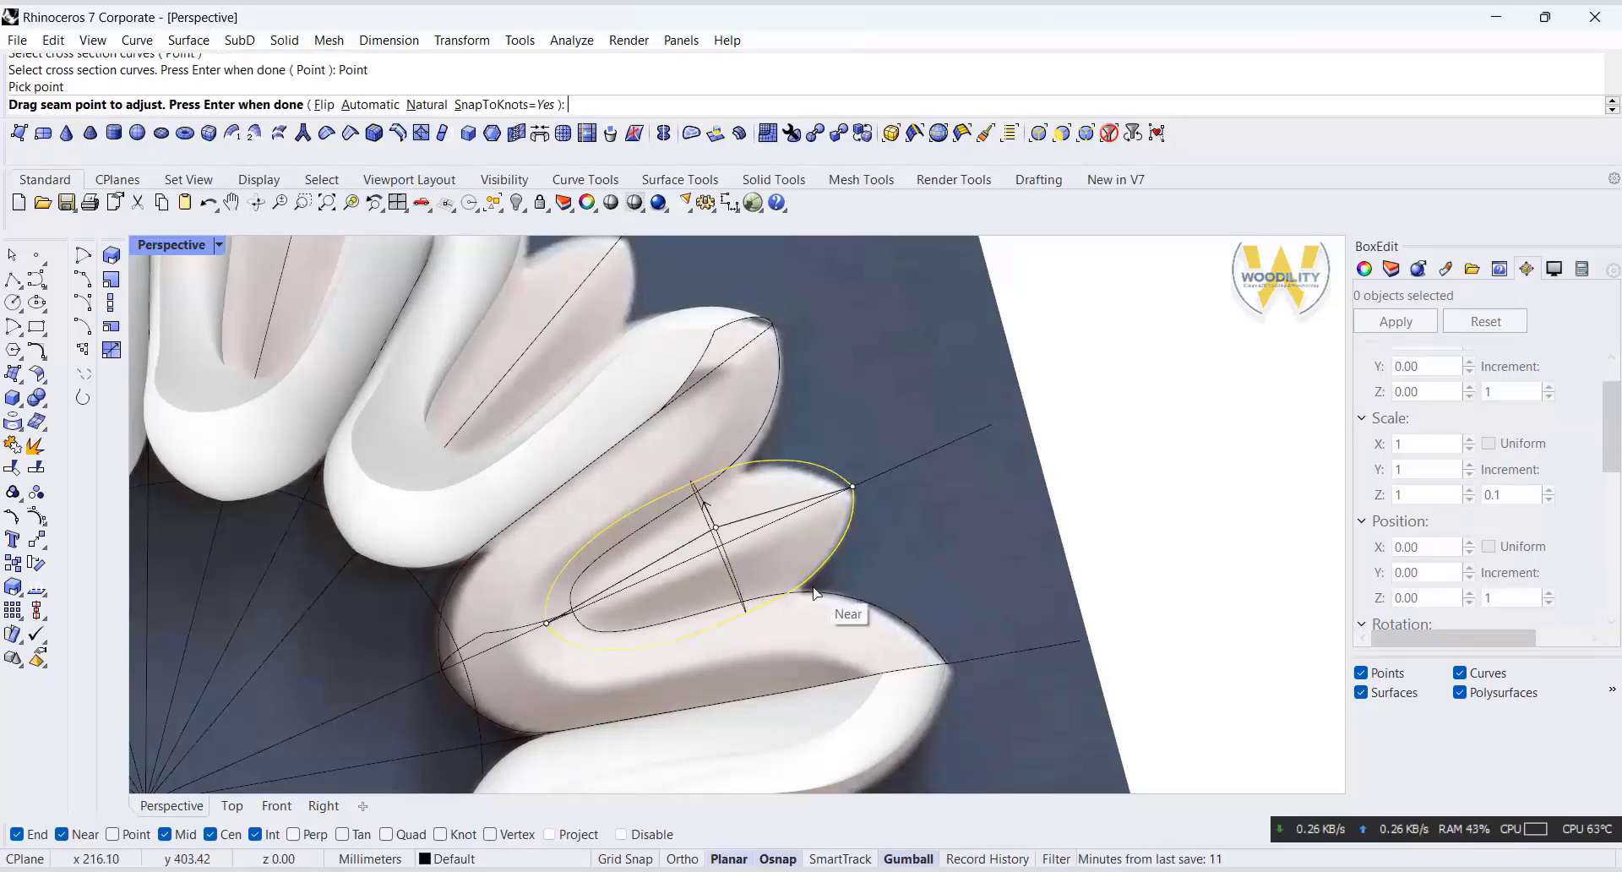
{"action": "key", "text": "Return"}
{"action": "key", "text": "Return"}
{"action": "right_click_drag", "start_coordinate": [907, 707], "coordinate": [625, 633]}
{"action": "left_click", "coordinate": [207, 203]}
Return to the four-viewport layout and lower the oriented profile's apex control points, leaving it about 20 mm high.
{"action": "scroll", "coordinate": [802, 401], "scroll_direction": "up", "scroll_amount": 5}
{"action": "left_click", "coordinate": [819, 407]}
{"action": "double_click", "coordinate": [169, 245]}
{"action": "scroll", "coordinate": [1105, 701], "scroll_direction": "up", "scroll_amount": 4}
{"action": "scroll", "coordinate": [338, 634], "scroll_direction": "down", "scroll_amount": 3}
{"action": "scroll", "coordinate": [346, 629], "scroll_direction": "up", "scroll_amount": 5}
{"action": "left_click_drag", "start_coordinate": [283, 589], "coordinate": [448, 654]}
{"action": "left_click_drag", "start_coordinate": [411, 589], "coordinate": [412, 604]}
Move the profile's two shoulder control points down in the Front view.
{"action": "left_click", "coordinate": [363, 667]}
{"action": "left_click", "coordinate": [330, 695]}
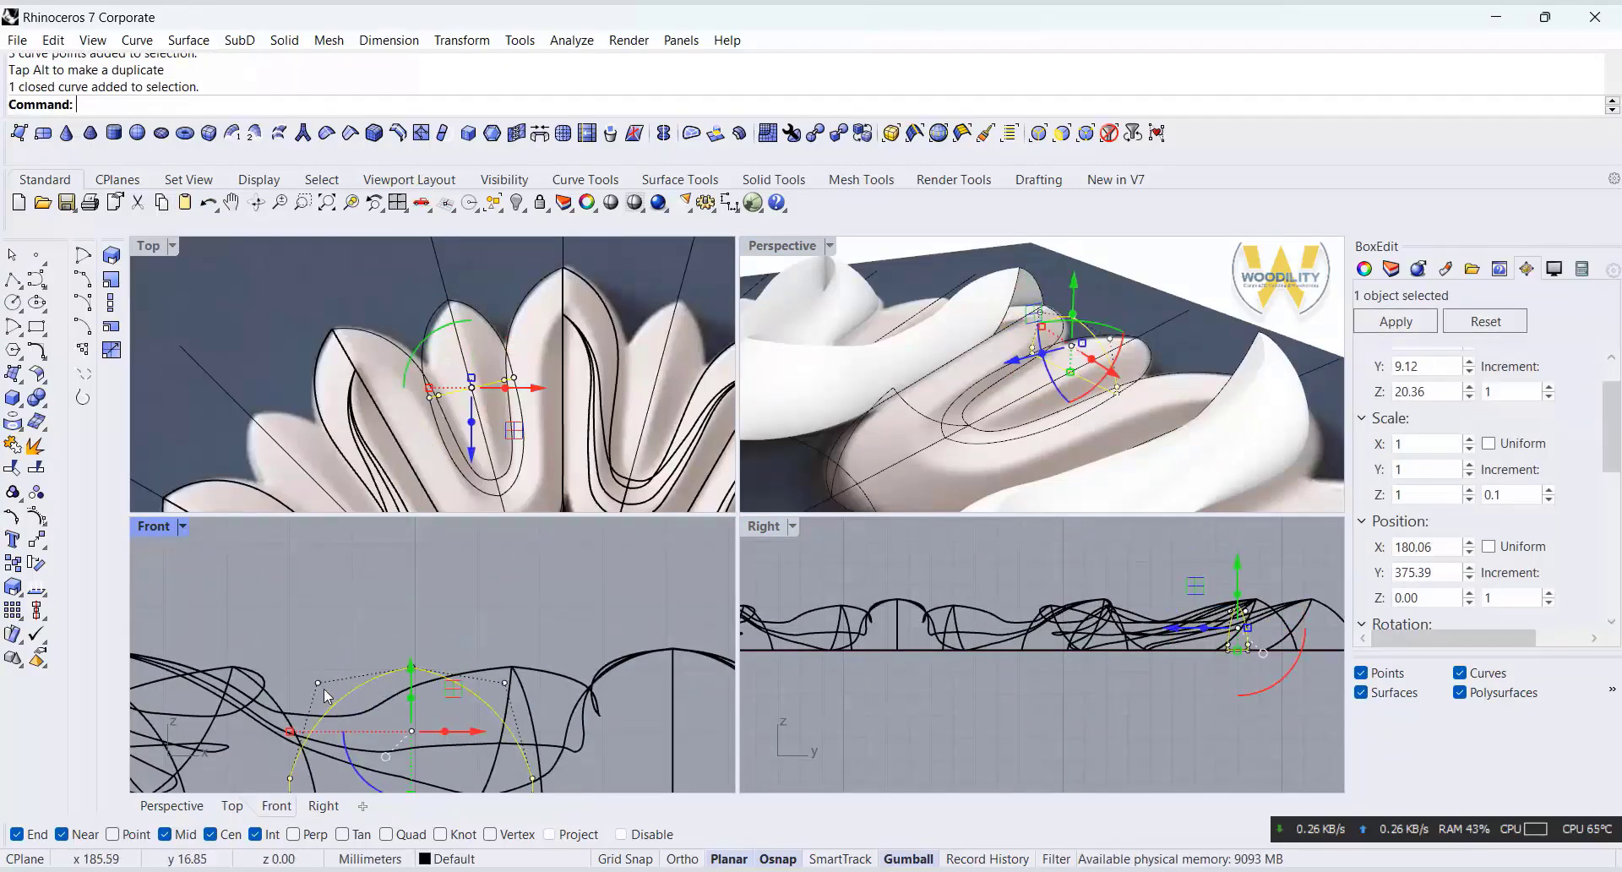
{"action": "left_click", "coordinate": [320, 684]}
{"action": "left_click", "coordinate": [506, 684], "text": "shift"}
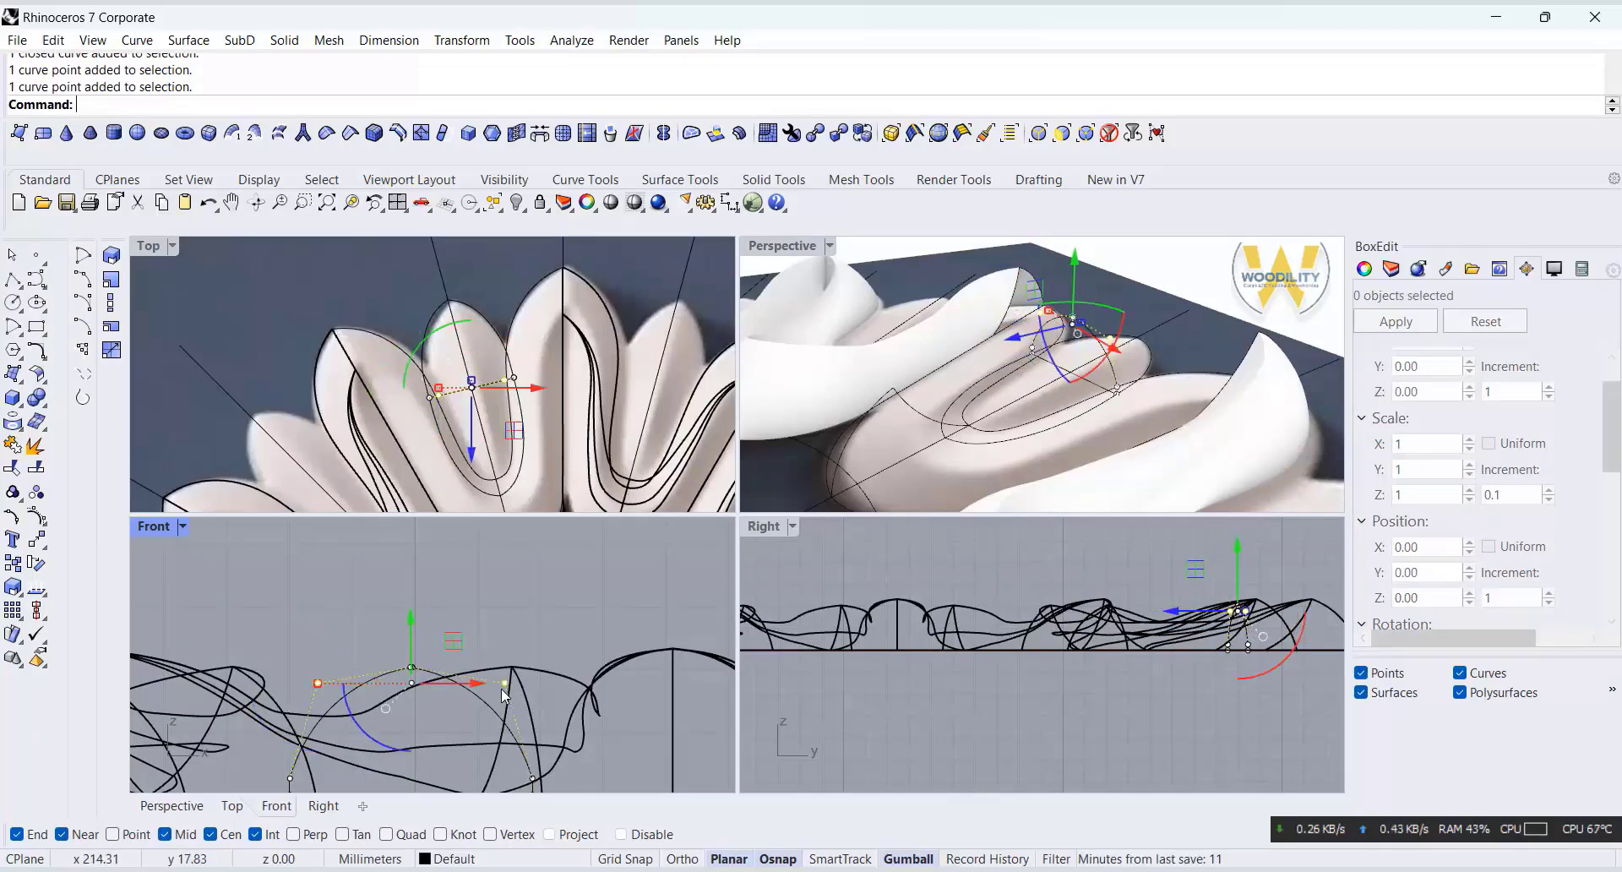
{"action": "left_click_drag", "start_coordinate": [407, 613], "coordinate": [409, 644]}
Flatten the dome profile by adjusting its apex and lower side points slightly and lowering its five upper control points.
{"action": "right_click_drag", "start_coordinate": [387, 657], "coordinate": [392, 578]}
{"action": "left_click_drag", "start_coordinate": [370, 569], "coordinate": [441, 613]}
{"action": "left_click_drag", "start_coordinate": [414, 523], "coordinate": [415, 536]}
{"action": "left_click_drag", "start_coordinate": [282, 687], "coordinate": [566, 702]}
{"action": "left_click_drag", "start_coordinate": [415, 642], "coordinate": [416, 646]}
{"action": "left_click_drag", "start_coordinate": [274, 558], "coordinate": [564, 650]}
{"action": "left_click_drag", "start_coordinate": [413, 577], "coordinate": [415, 594]}
Sweep the flattened profile along the two petal outline halves, with point sections at the outer tip and the inner end.
{"action": "double_click", "coordinate": [772, 246]}
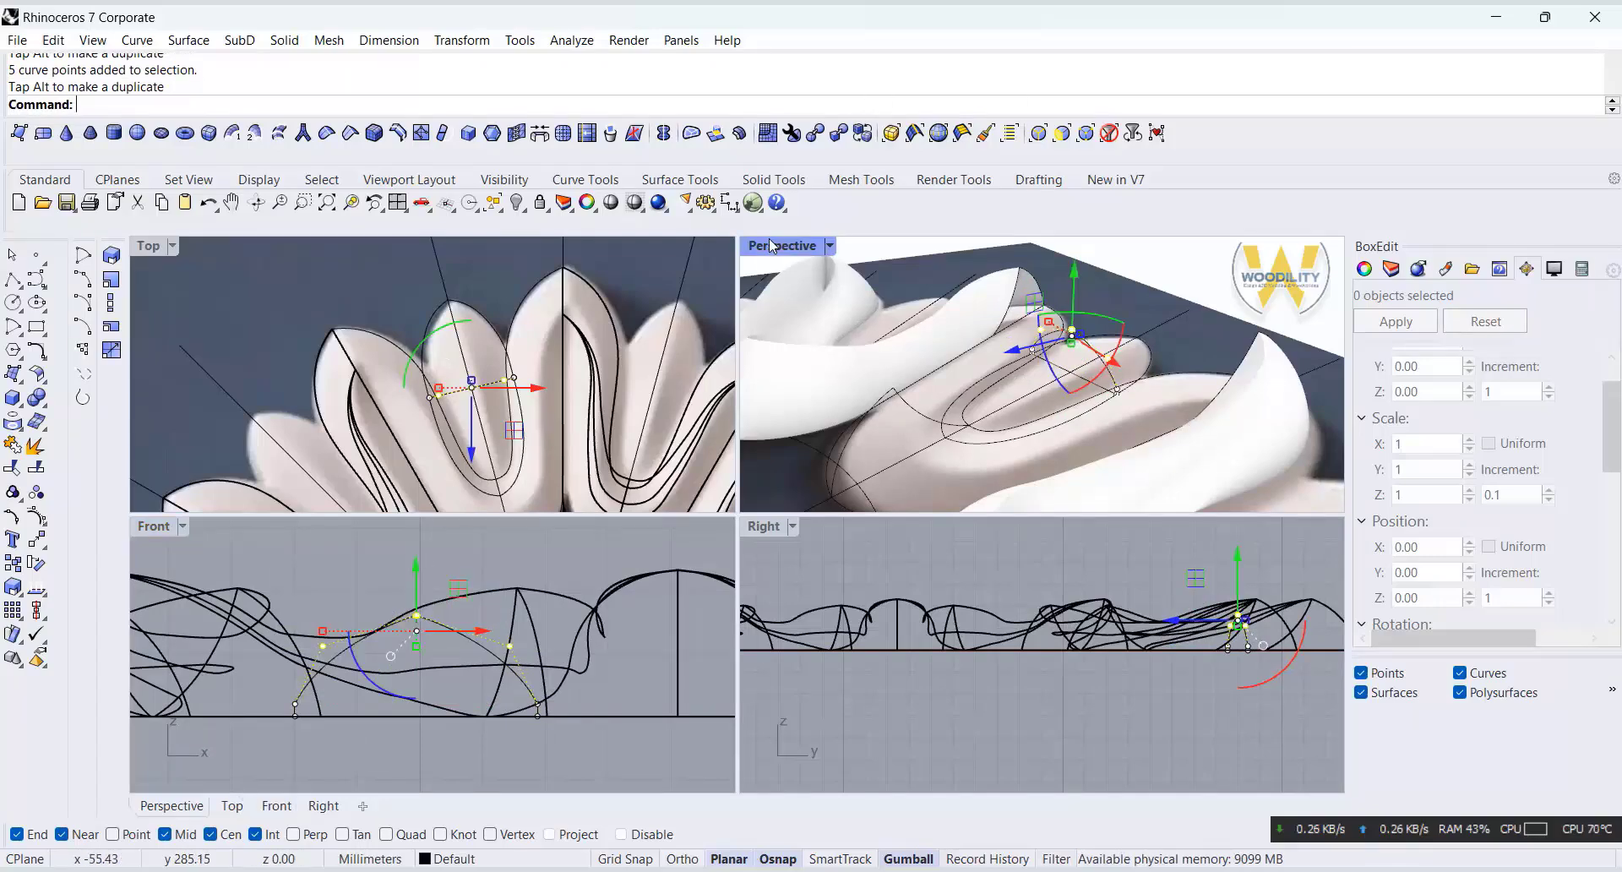
{"action": "right_click_drag", "start_coordinate": [1170, 352], "coordinate": [995, 398]}
{"action": "left_click", "coordinate": [188, 40]}
{"action": "left_click", "coordinate": [321, 130]}
{"action": "left_click", "coordinate": [952, 512]}
{"action": "left_click", "coordinate": [187, 104]}
{"action": "left_click", "coordinate": [942, 461]}
{"action": "left_click", "coordinate": [803, 510]}
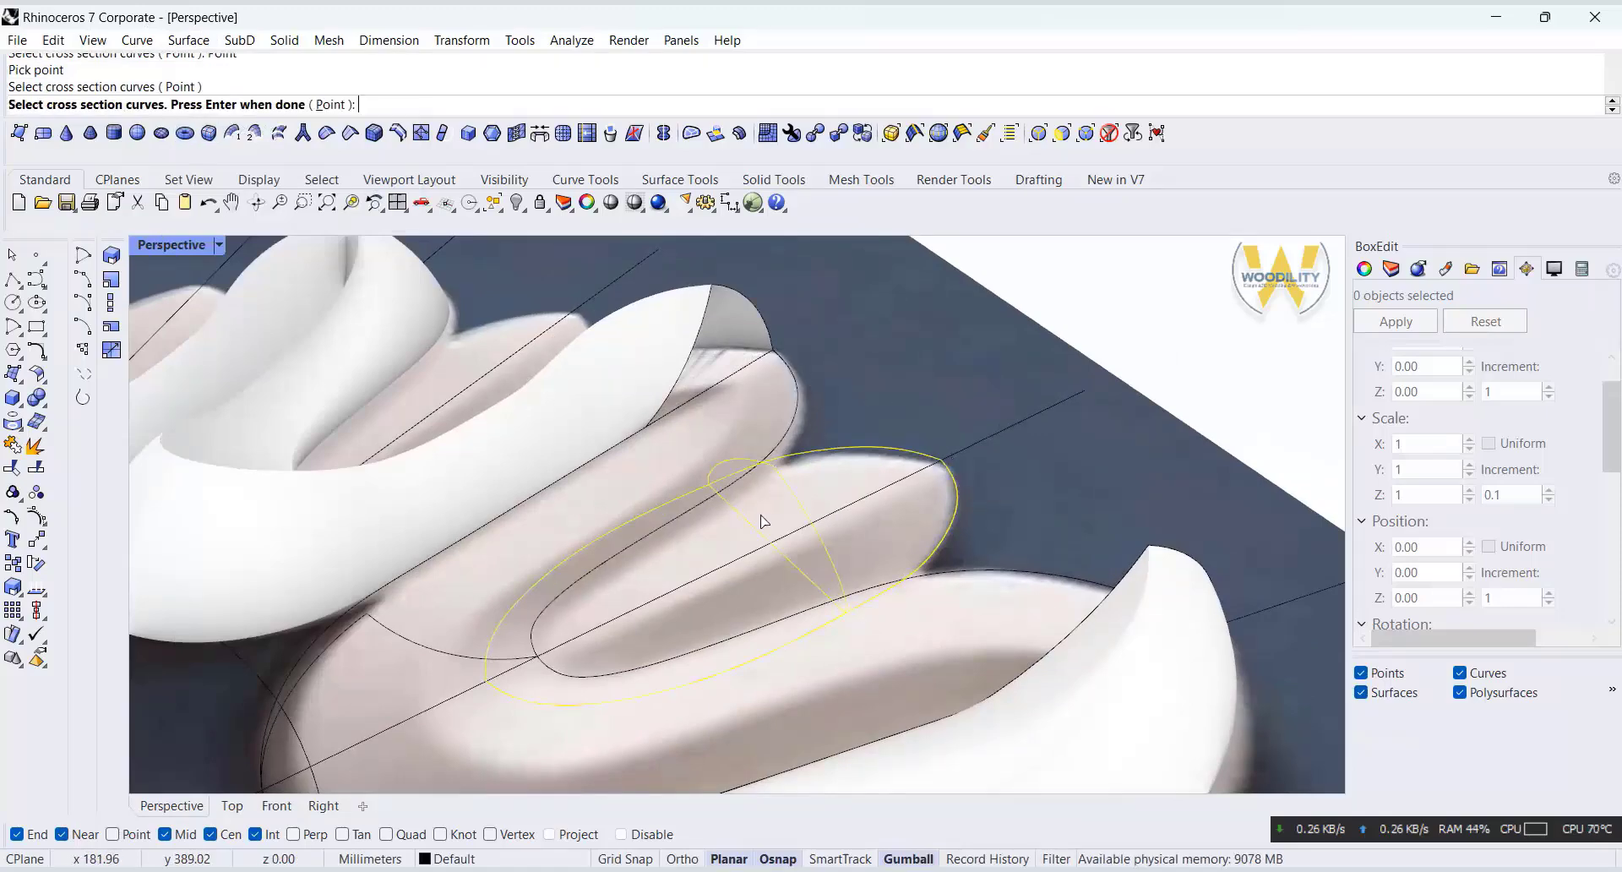
{"action": "left_click", "coordinate": [330, 105]}
{"action": "left_click", "coordinate": [488, 673]}
{"action": "key", "text": "Return"}
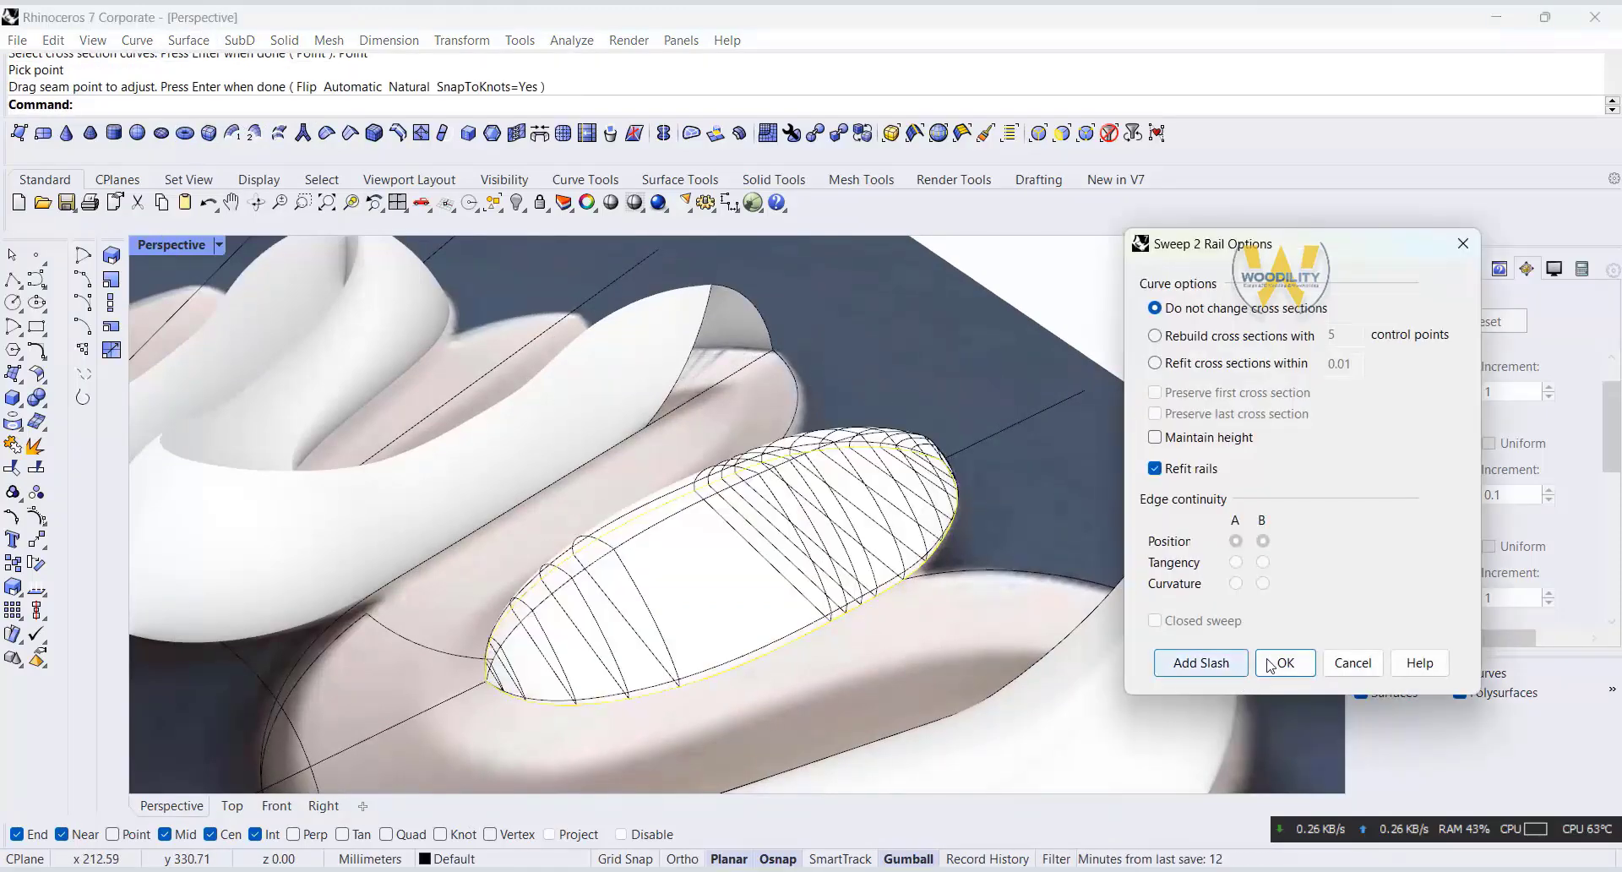
{"action": "left_click", "coordinate": [1277, 667]}
Polar-array the finished domed petal around the intersection of the radial lines with 12 items over 360 degrees.
{"action": "scroll", "coordinate": [651, 477], "scroll_direction": "down", "scroll_amount": 5}
{"action": "right_click_drag", "start_coordinate": [648, 478], "coordinate": [676, 549]}
{"action": "left_click", "coordinate": [750, 536]}
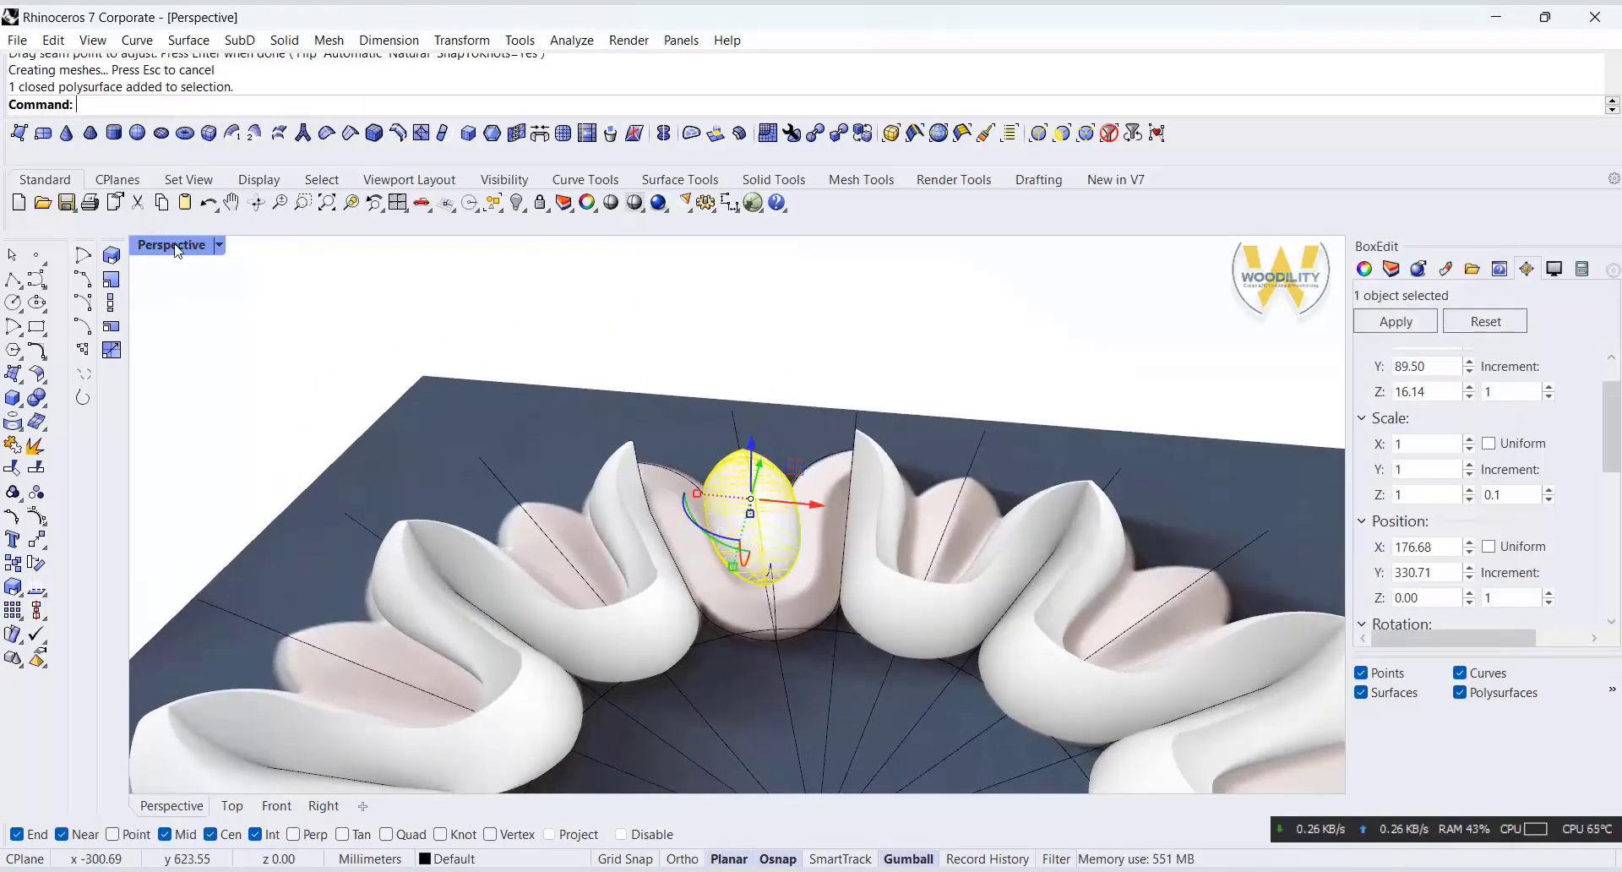
{"action": "double_click", "coordinate": [173, 245]}
{"action": "scroll", "coordinate": [531, 493], "scroll_direction": "down", "scroll_amount": 3}
{"action": "scroll", "coordinate": [531, 494], "scroll_direction": "up", "scroll_amount": 5}
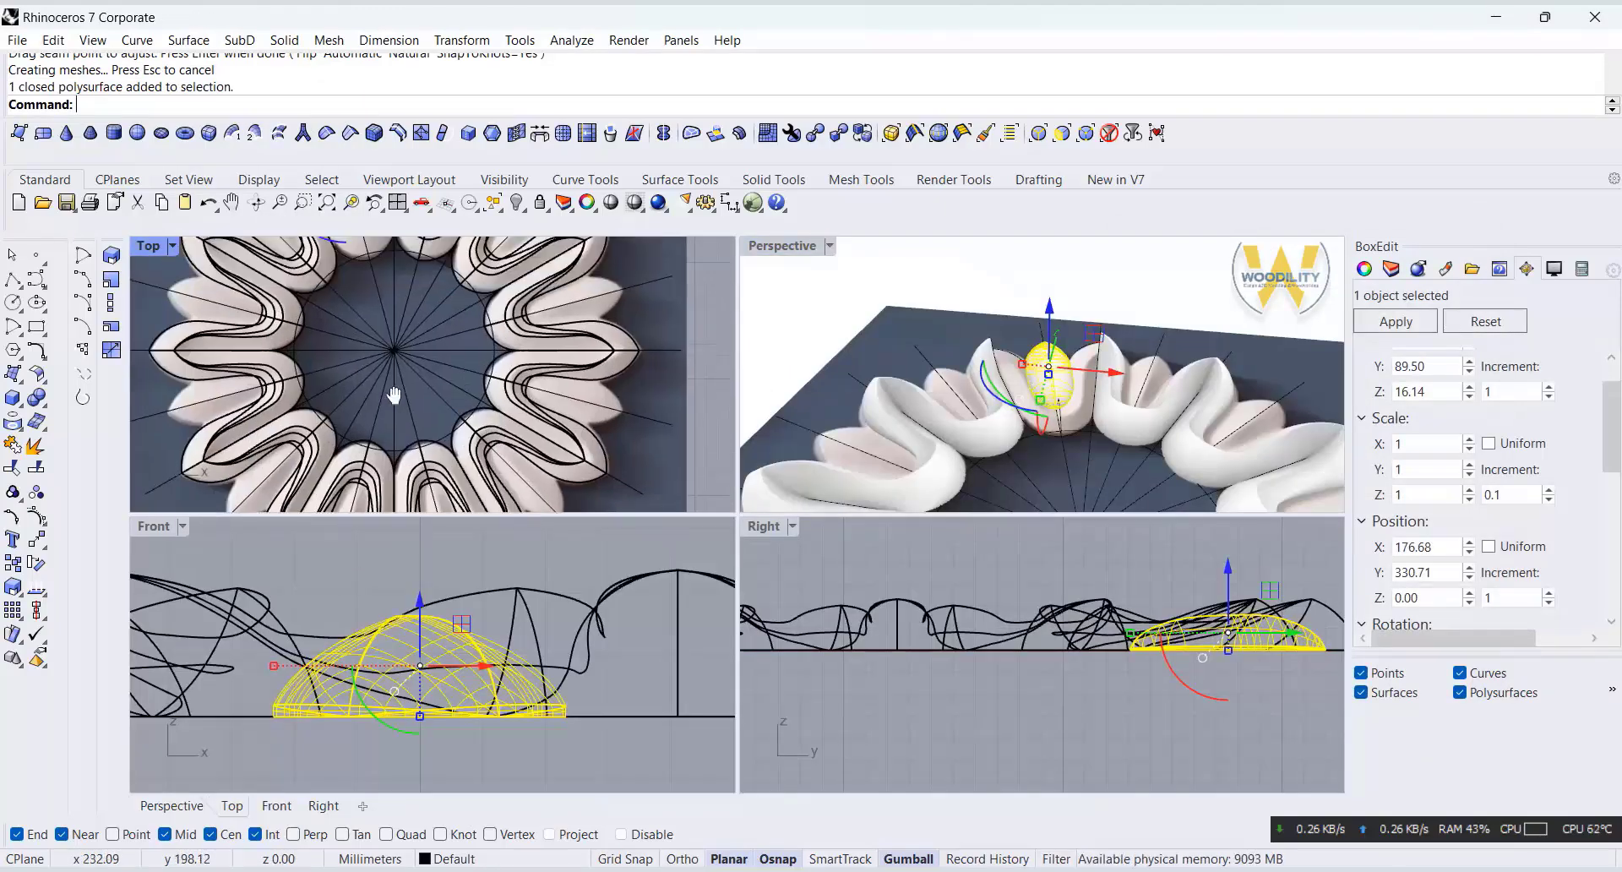
{"action": "left_click", "coordinate": [12, 610]}
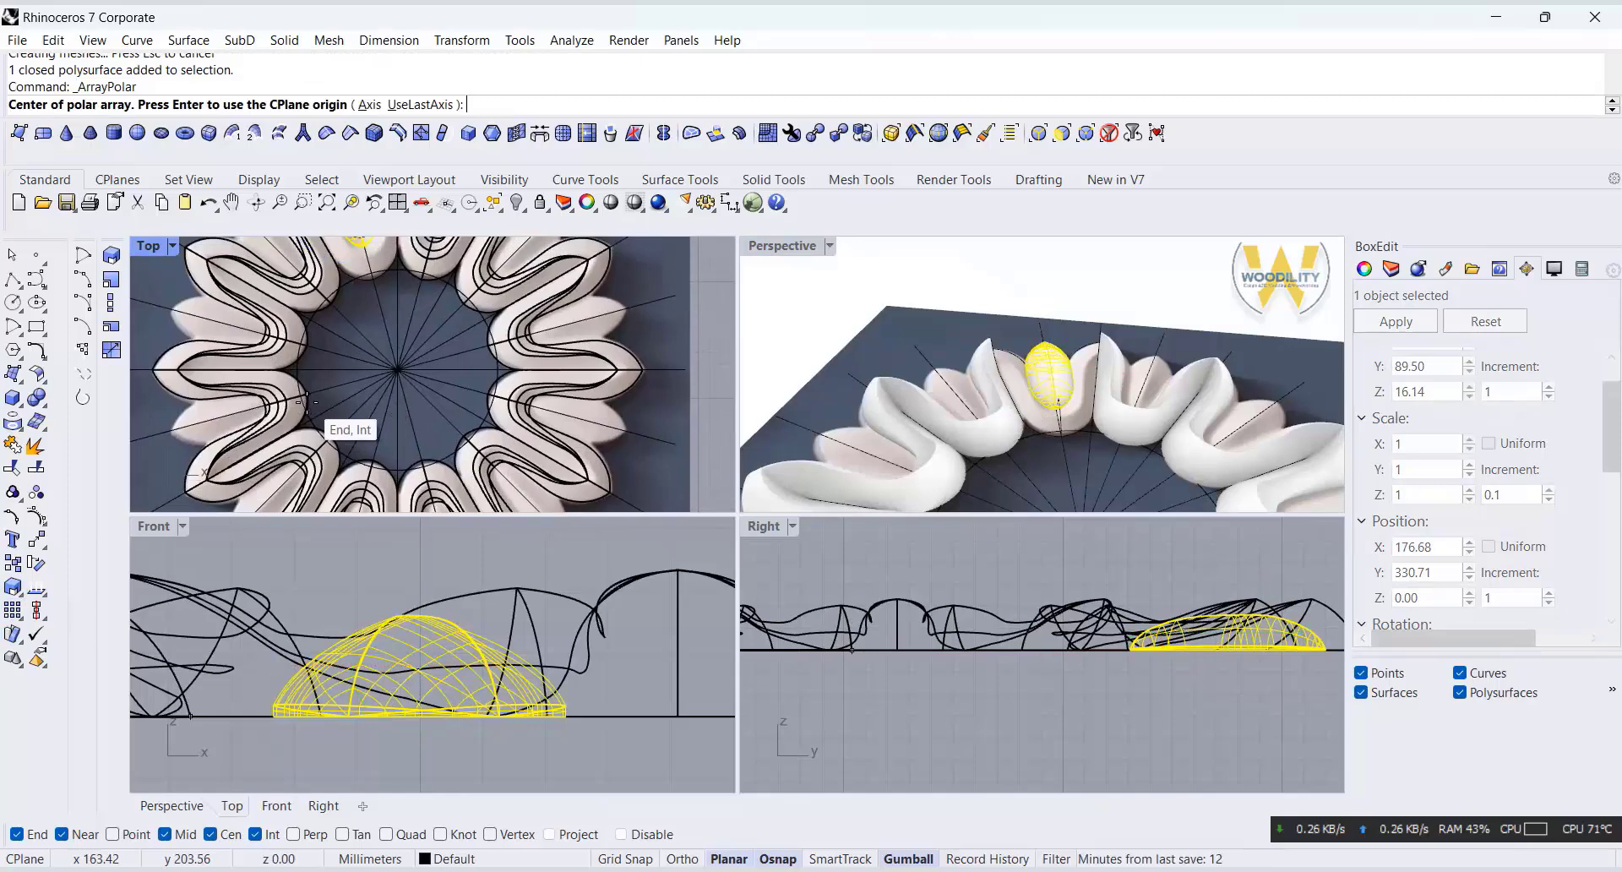
{"action": "scroll", "coordinate": [306, 399], "scroll_direction": "up", "scroll_amount": 4}
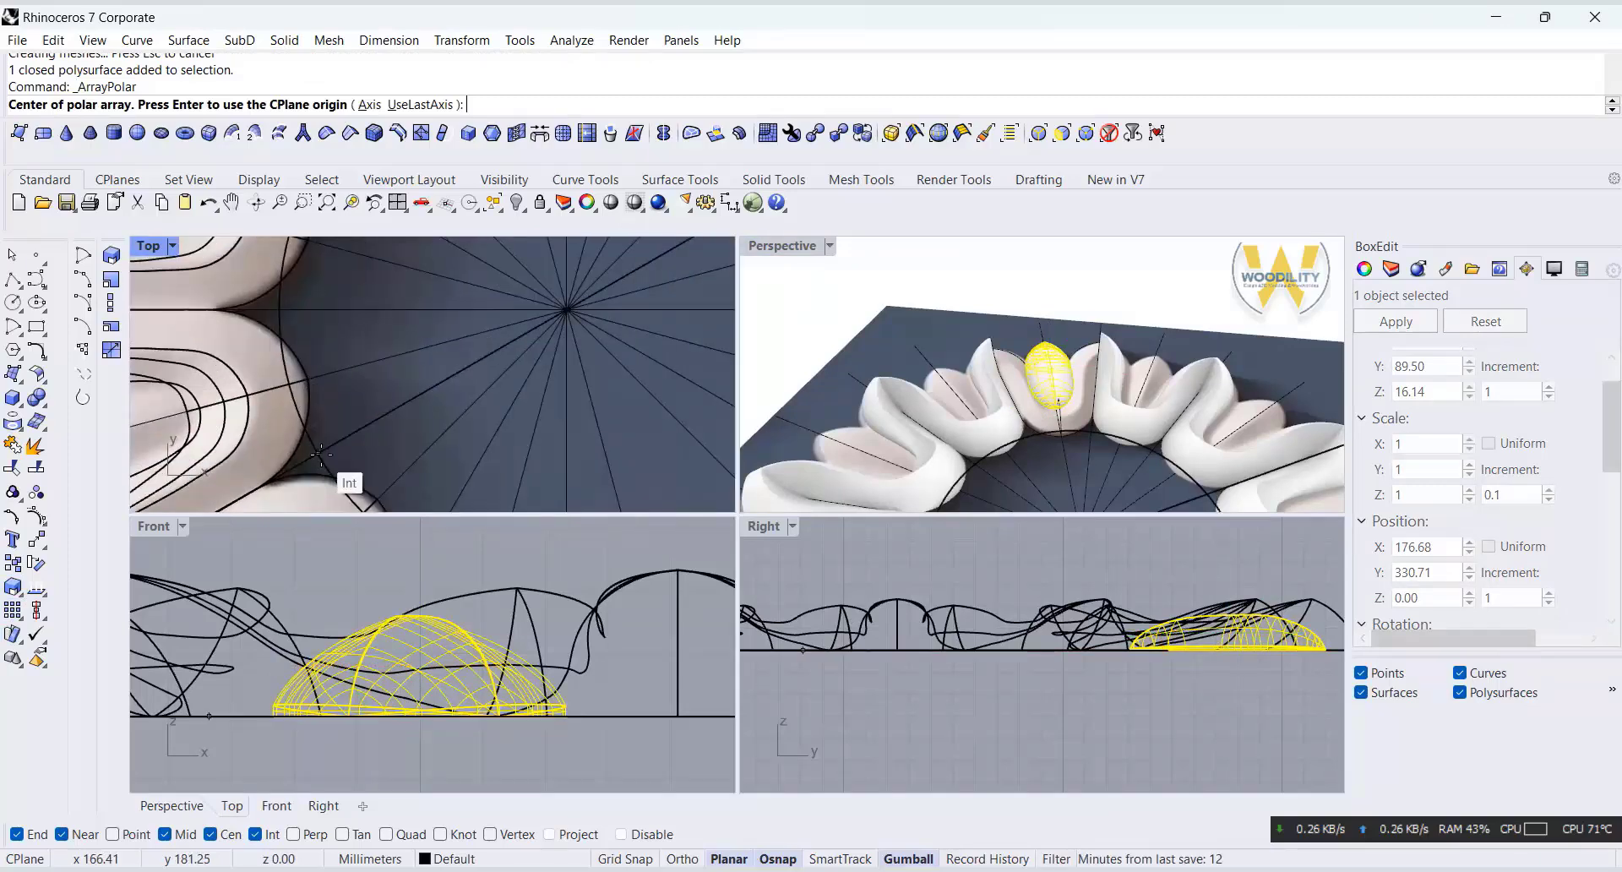
{"action": "left_click", "coordinate": [291, 327]}
{"action": "key", "text": "Return"}
{"action": "key", "text": "Return"}
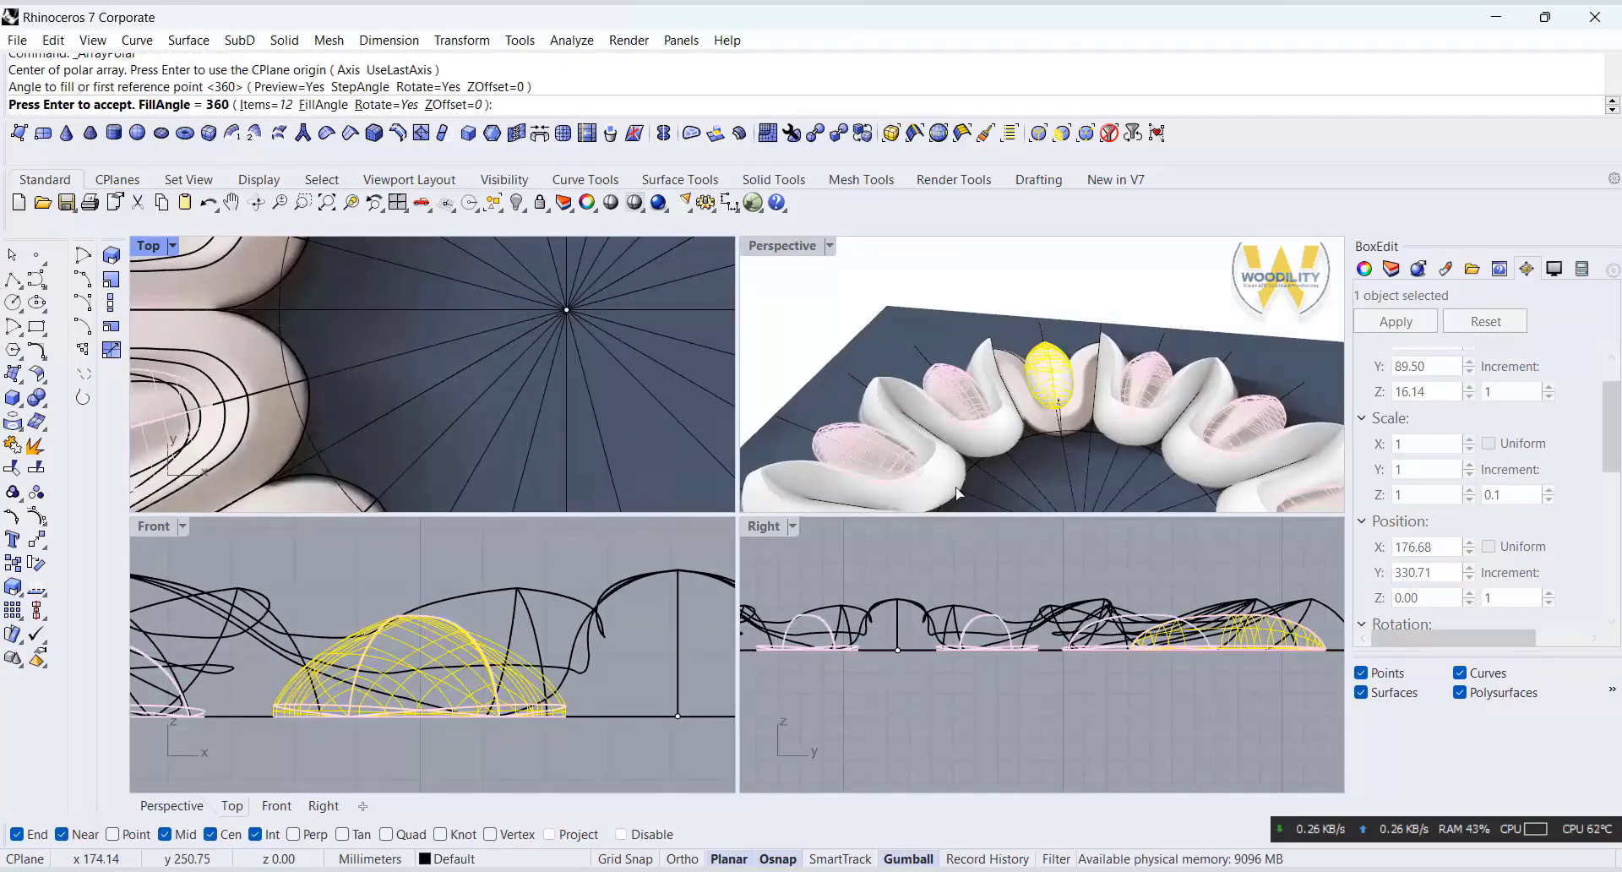
Show the hidden lobe solid surrounding the original domed petal.
{"action": "middle_click", "coordinate": [1071, 254]}
{"action": "left_click", "coordinate": [1114, 295]}
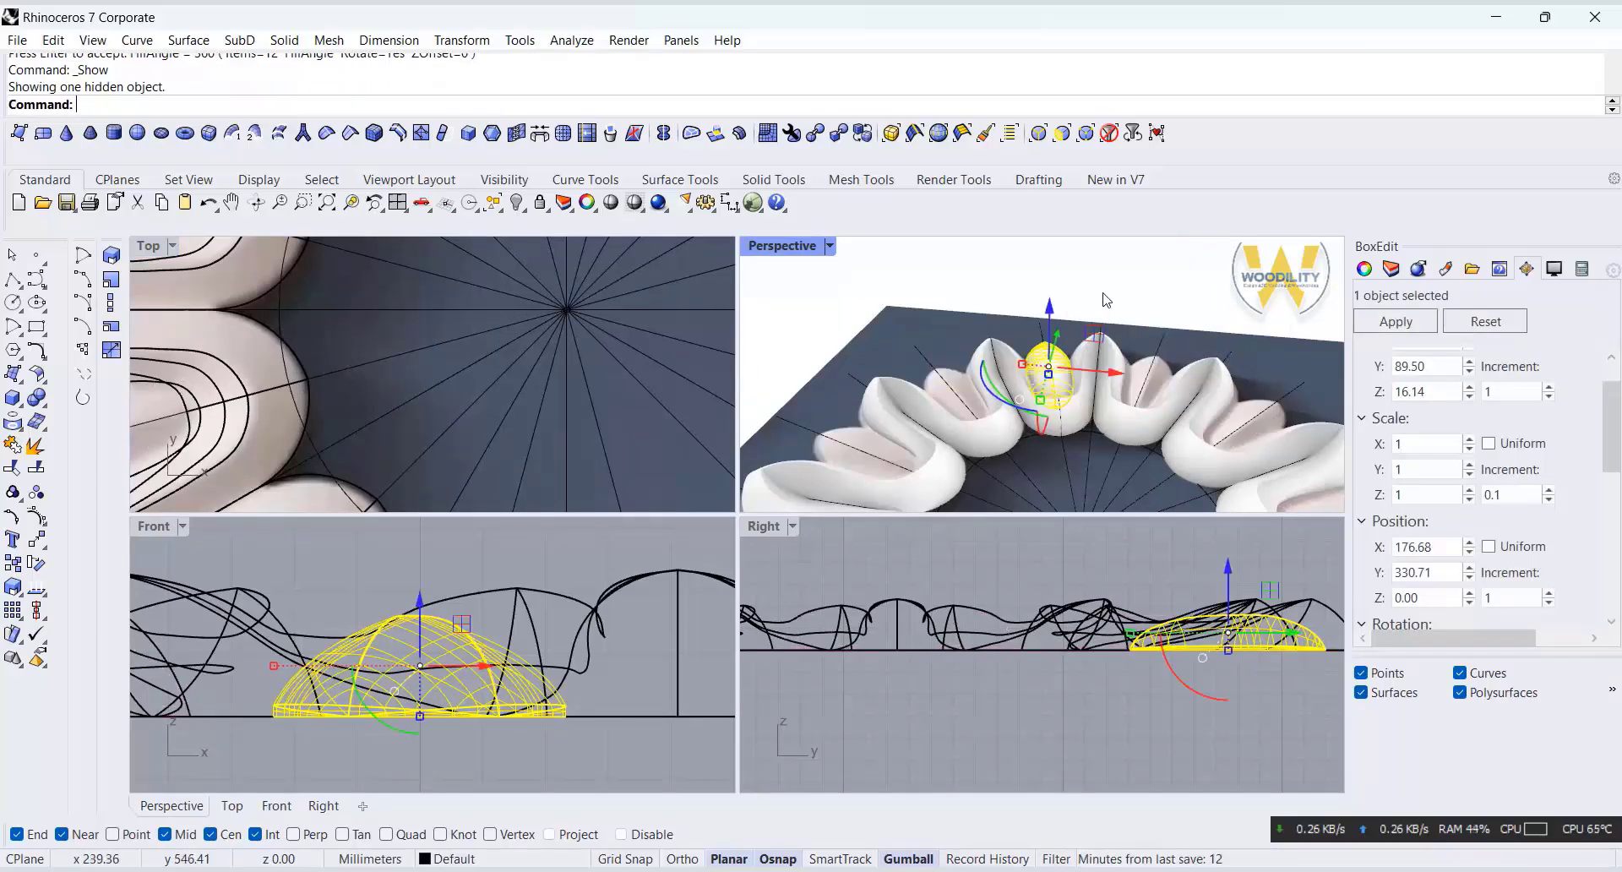
{"action": "scroll", "coordinate": [1107, 298], "scroll_direction": "down", "scroll_amount": 6}
{"action": "scroll", "coordinate": [529, 411], "scroll_direction": "down", "scroll_amount": 2}
{"action": "left_click", "coordinate": [531, 414]}
{"action": "scroll", "coordinate": [536, 416], "scroll_direction": "down", "scroll_amount": 3}
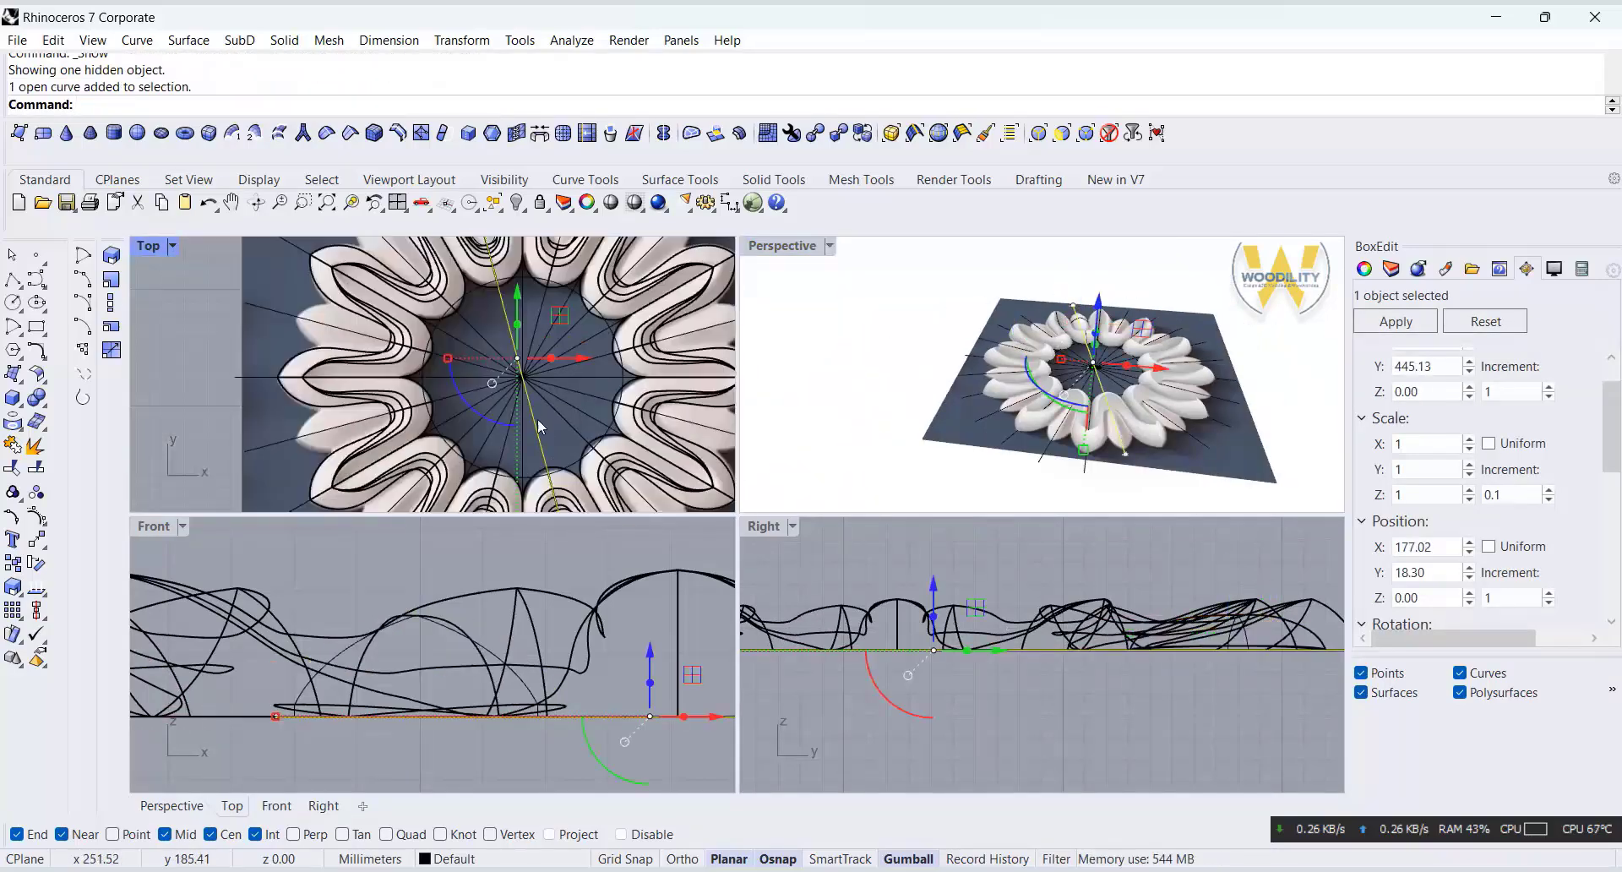
Exclude surfaces and polysurfaces from selection, then move all construction curves to Layer 01 and turn that layer off.
{"action": "left_click", "coordinate": [1383, 698]}
{"action": "scroll", "coordinate": [378, 330], "scroll_direction": "down", "scroll_amount": 12}
{"action": "left_click", "coordinate": [229, 497]}
{"action": "right_click_drag", "start_coordinate": [166, 474], "coordinate": [201, 479]}
{"action": "left_click_drag", "start_coordinate": [201, 479], "coordinate": [583, 251]}
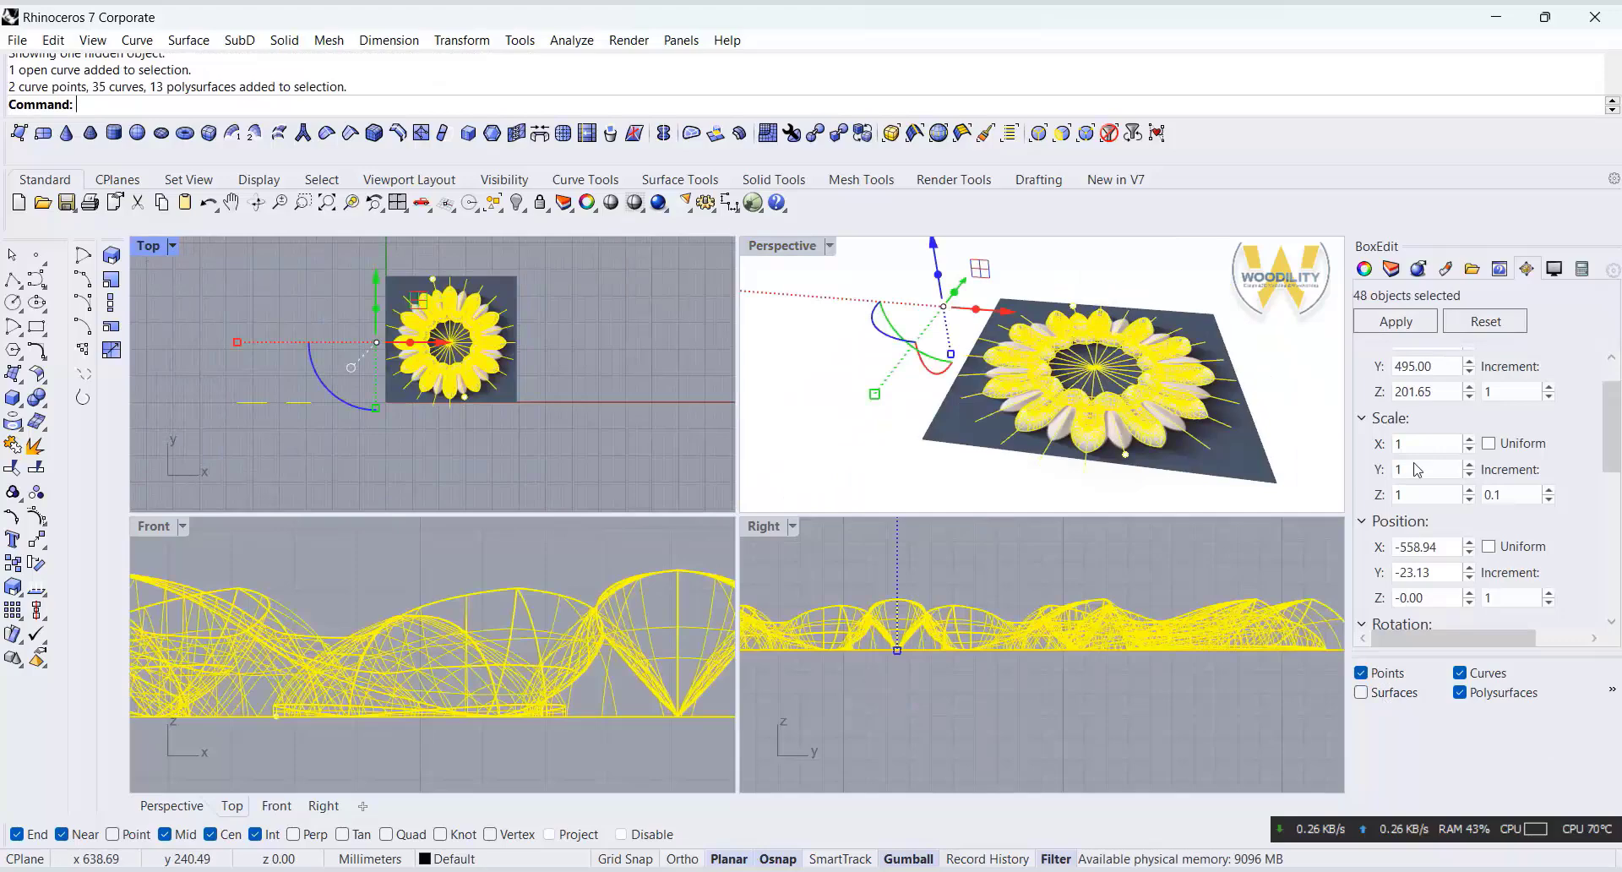
{"action": "key", "text": "Escape"}
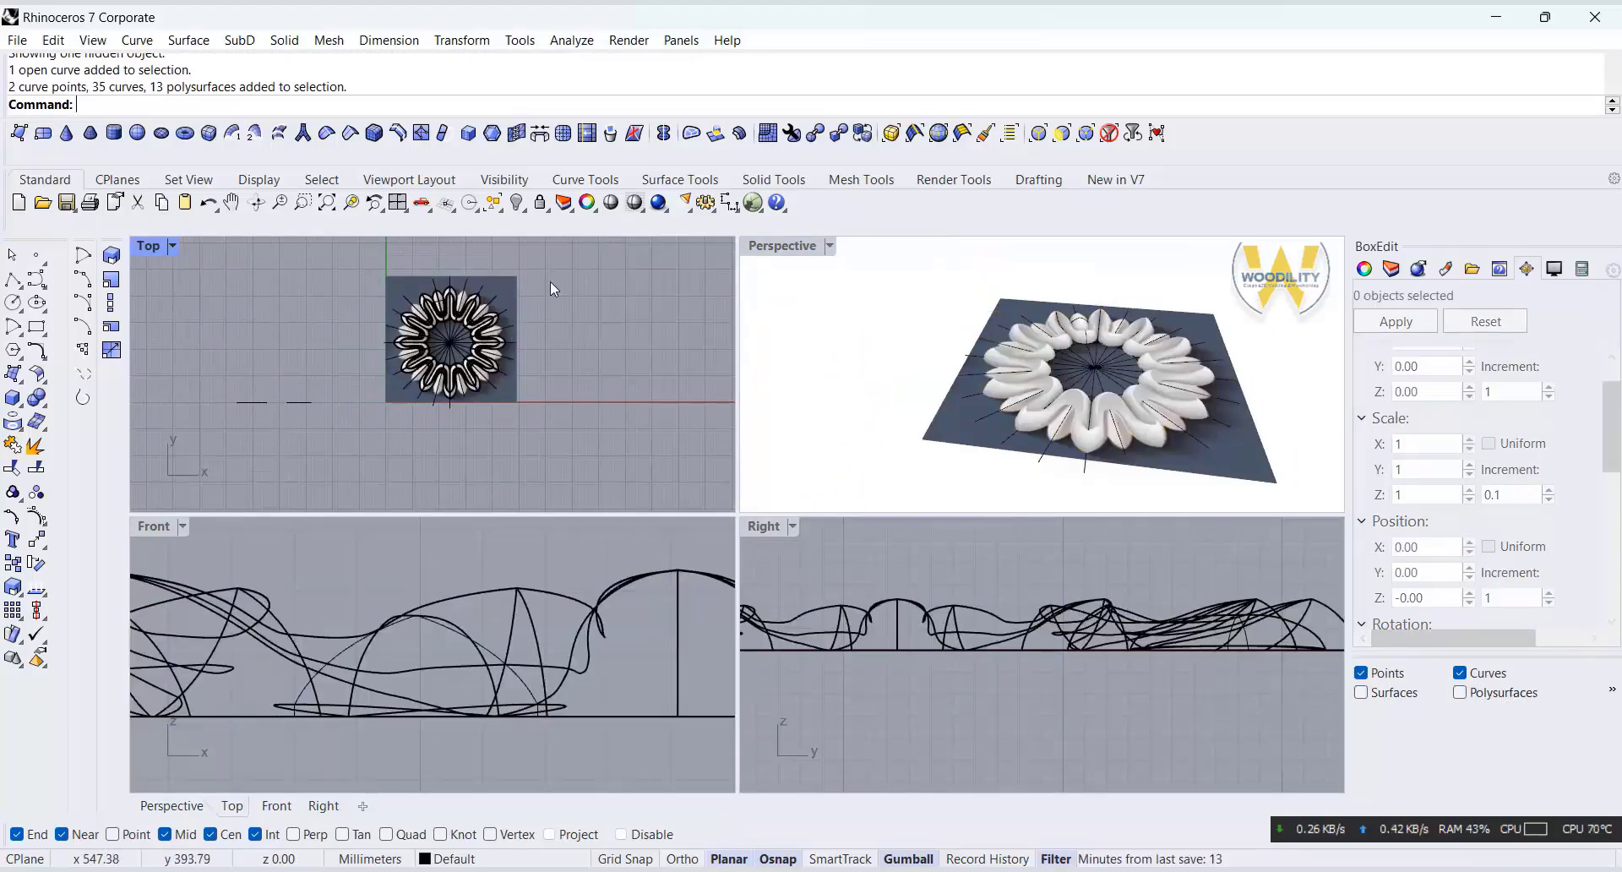
{"action": "left_click_drag", "start_coordinate": [516, 321], "coordinate": [412, 463]}
{"action": "left_click", "coordinate": [1391, 269]}
{"action": "left_click", "coordinate": [1419, 371]}
{"action": "right_click", "coordinate": [1499, 372]}
{"action": "left_click", "coordinate": [1453, 719]}
{"action": "left_click", "coordinate": [1497, 372]}
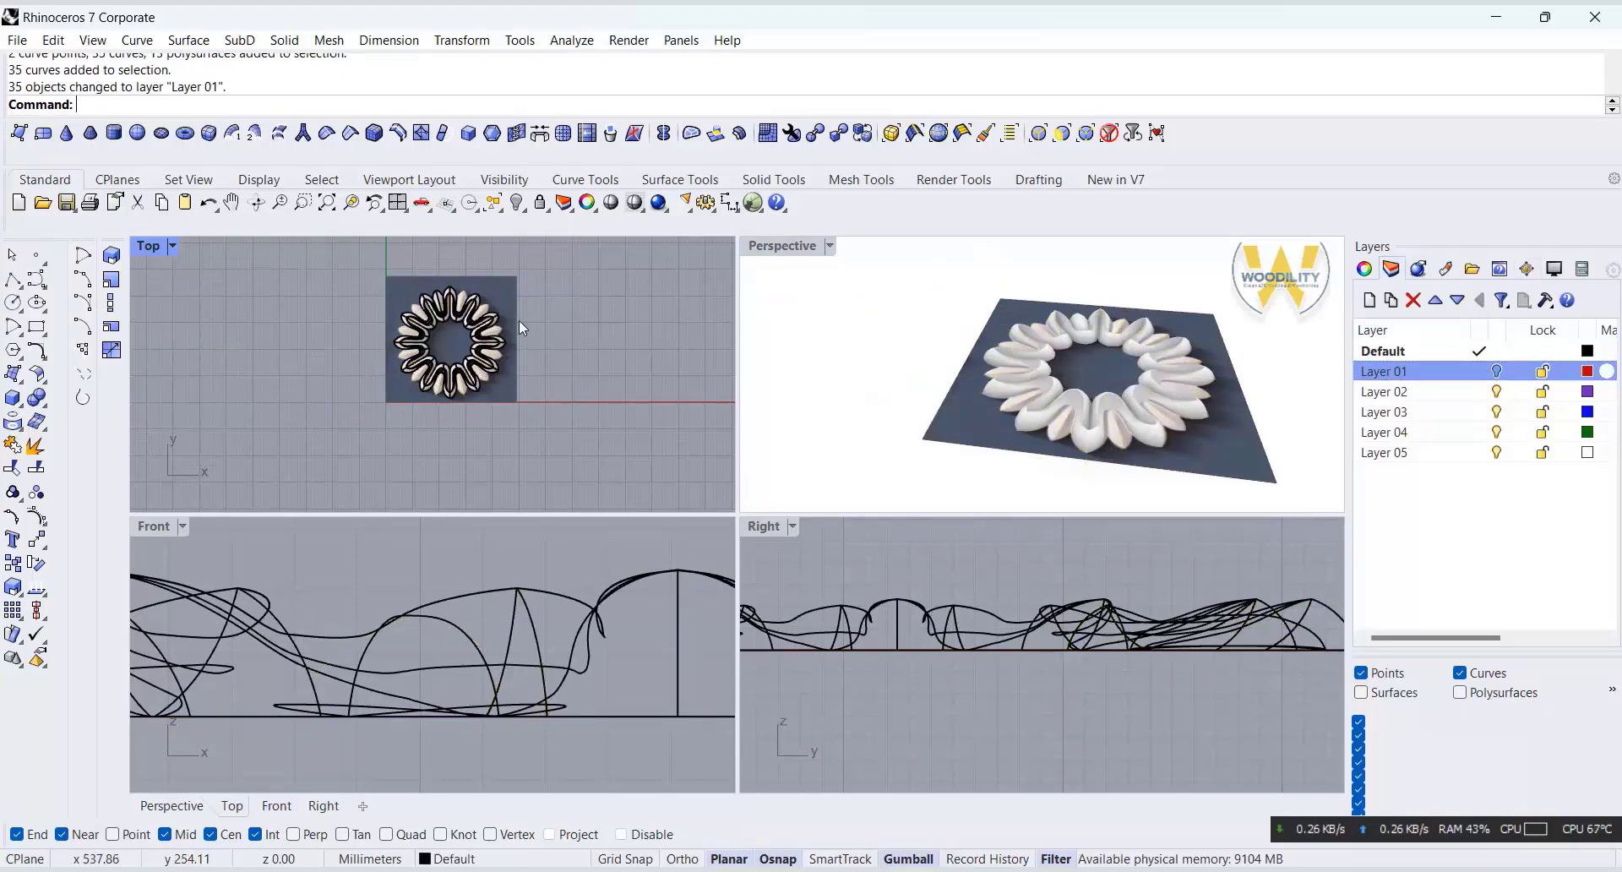
Unlock the reference picture, allow surfaces to be selected again, and move the picture to Layer 01.
{"action": "right_click", "coordinate": [538, 207]}
{"action": "right_click", "coordinate": [546, 212]}
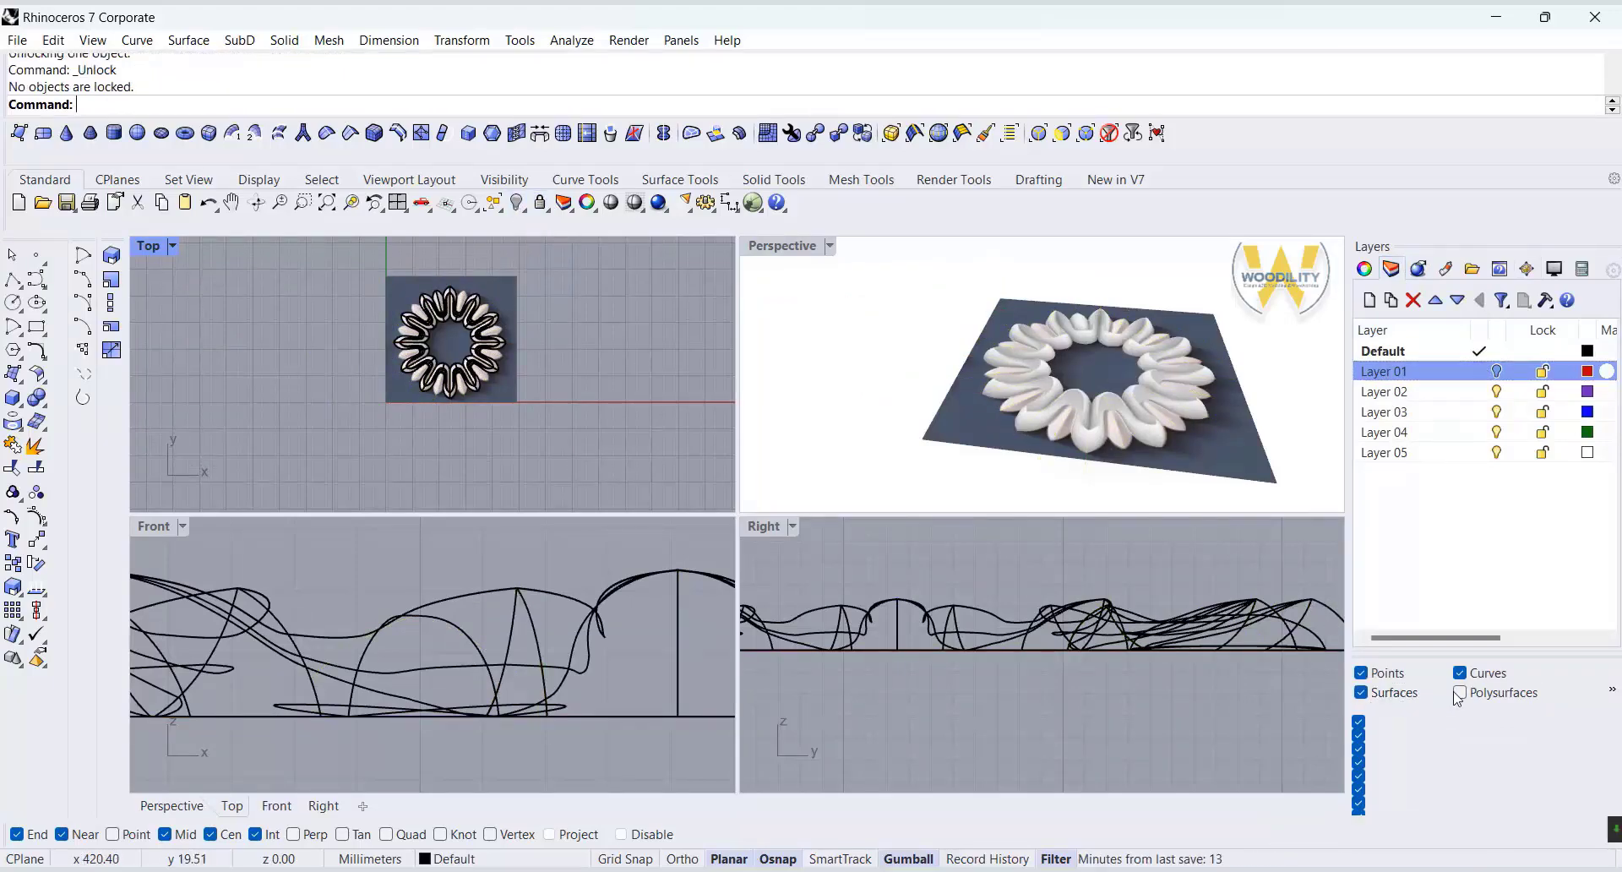
{"action": "left_click", "coordinate": [497, 312]}
{"action": "right_click", "coordinate": [1386, 372]}
{"action": "left_click", "coordinate": [1436, 727]}
{"action": "scroll", "coordinate": [611, 336], "scroll_direction": "up", "scroll_amount": 5}
{"action": "scroll", "coordinate": [1137, 429], "scroll_direction": "up", "scroll_amount": 5}
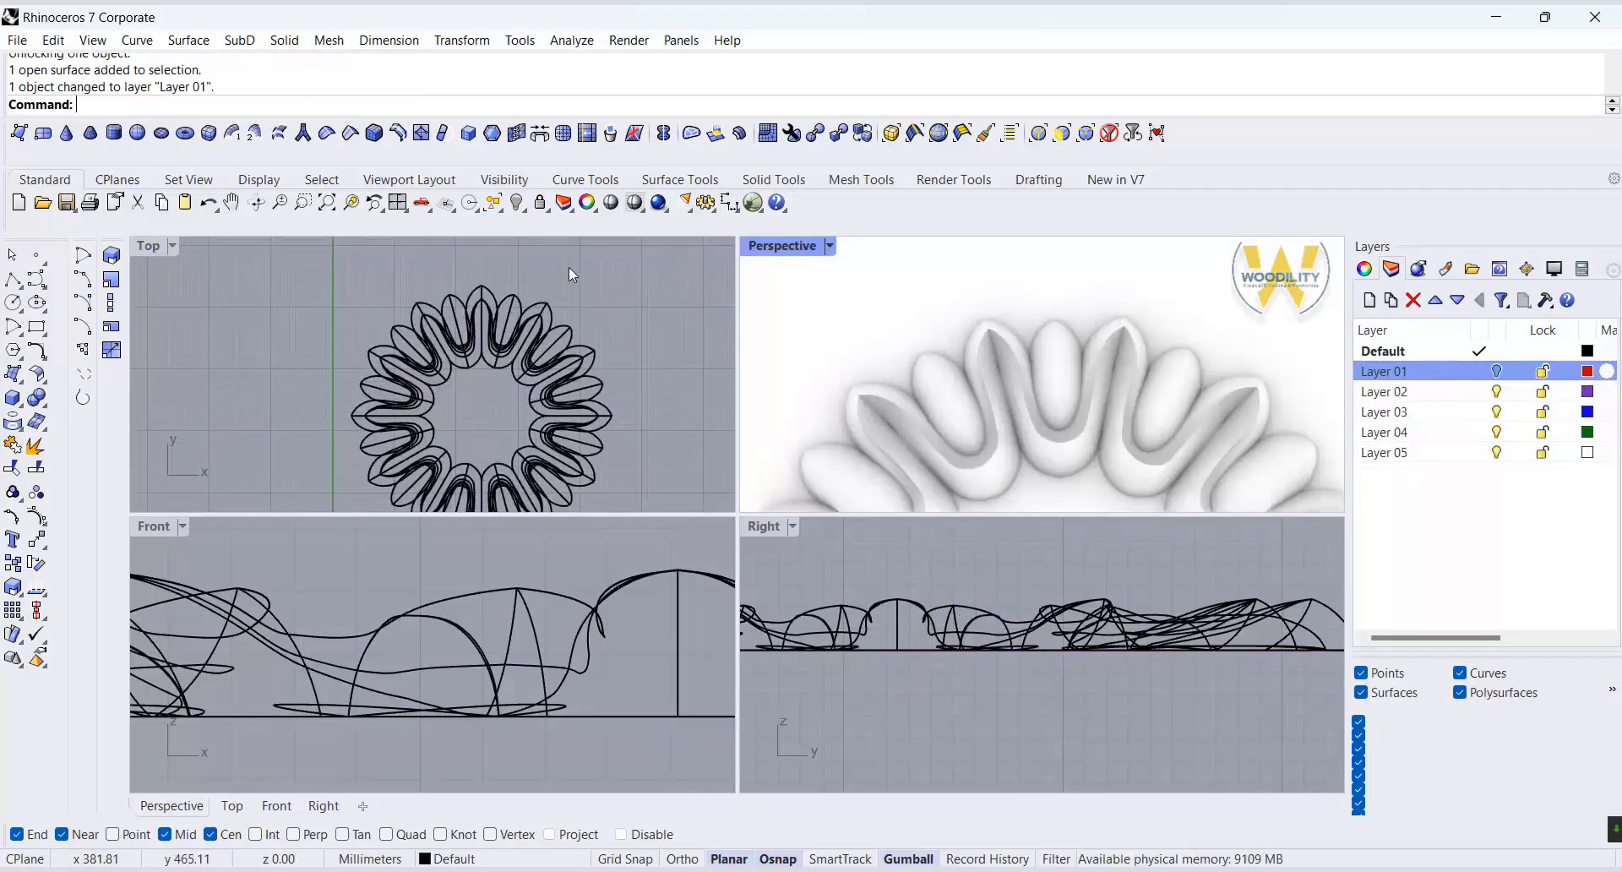
{"action": "scroll", "coordinate": [570, 267], "scroll_direction": "down", "scroll_amount": 3}
{"action": "left_click_drag", "start_coordinate": [632, 260], "coordinate": [278, 495]}
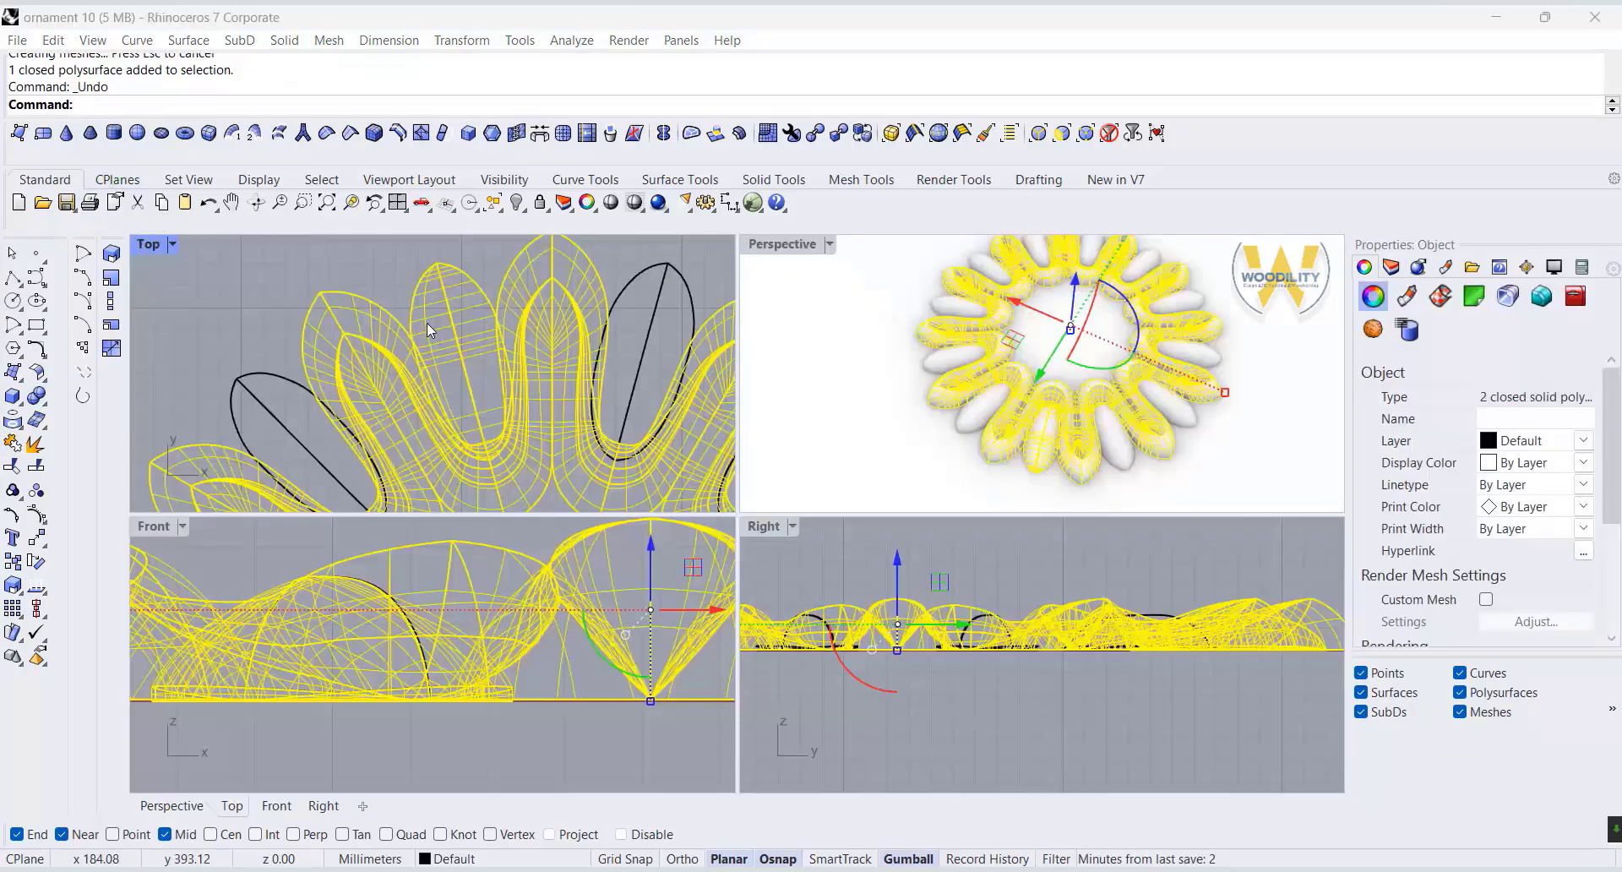
{"action": "key", "text": "Escape"}
Boolean-union the ring's lobes and all the domed petals into one solid.
{"action": "left_click", "coordinate": [453, 307]}
{"action": "left_click", "coordinate": [554, 262]}
{"action": "scroll", "coordinate": [554, 262], "scroll_direction": "down", "scroll_amount": 10}
{"action": "mouse_move", "coordinate": [616, 361]}
{"action": "right_mouse_down"}
{"action": "mouse_move", "coordinate": [559, 390]}
{"action": "mouse_move", "coordinate": [469, 380]}
{"action": "right_mouse_up"}
{"action": "left_click", "coordinate": [43, 406]}
{"action": "left_click", "coordinate": [40, 400]}
{"action": "left_click", "coordinate": [405, 288]}
{"action": "left_click", "coordinate": [383, 294]}
{"action": "left_click", "coordinate": [348, 317]}
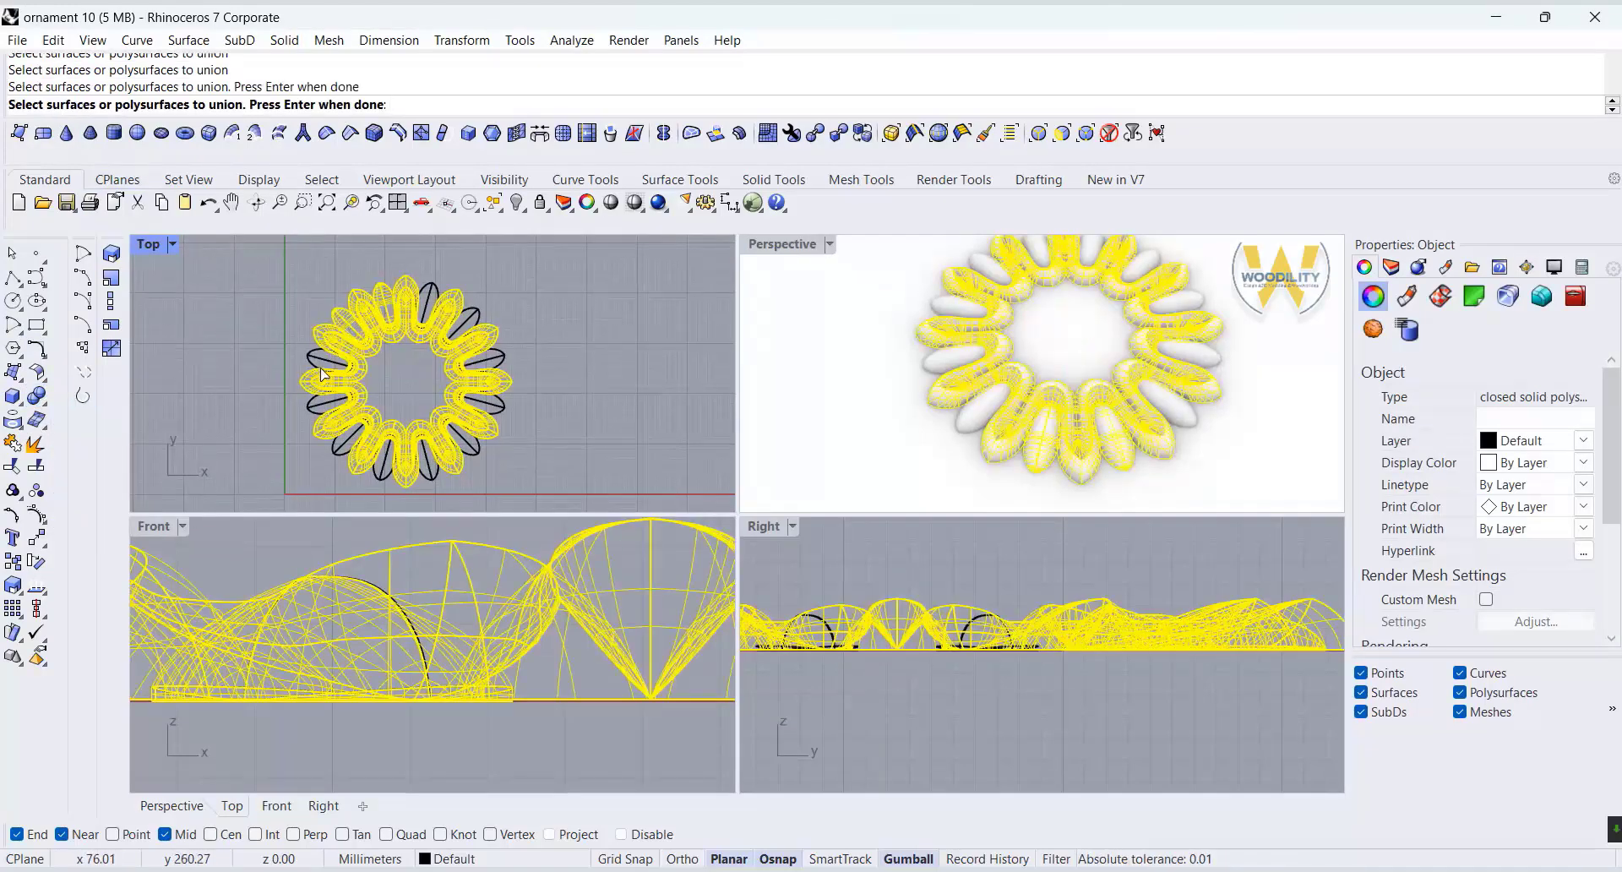
{"action": "left_click", "coordinate": [326, 370]}
{"action": "left_click", "coordinate": [318, 403]}
{"action": "left_click", "coordinate": [379, 484]}
{"action": "left_click", "coordinate": [435, 479]}
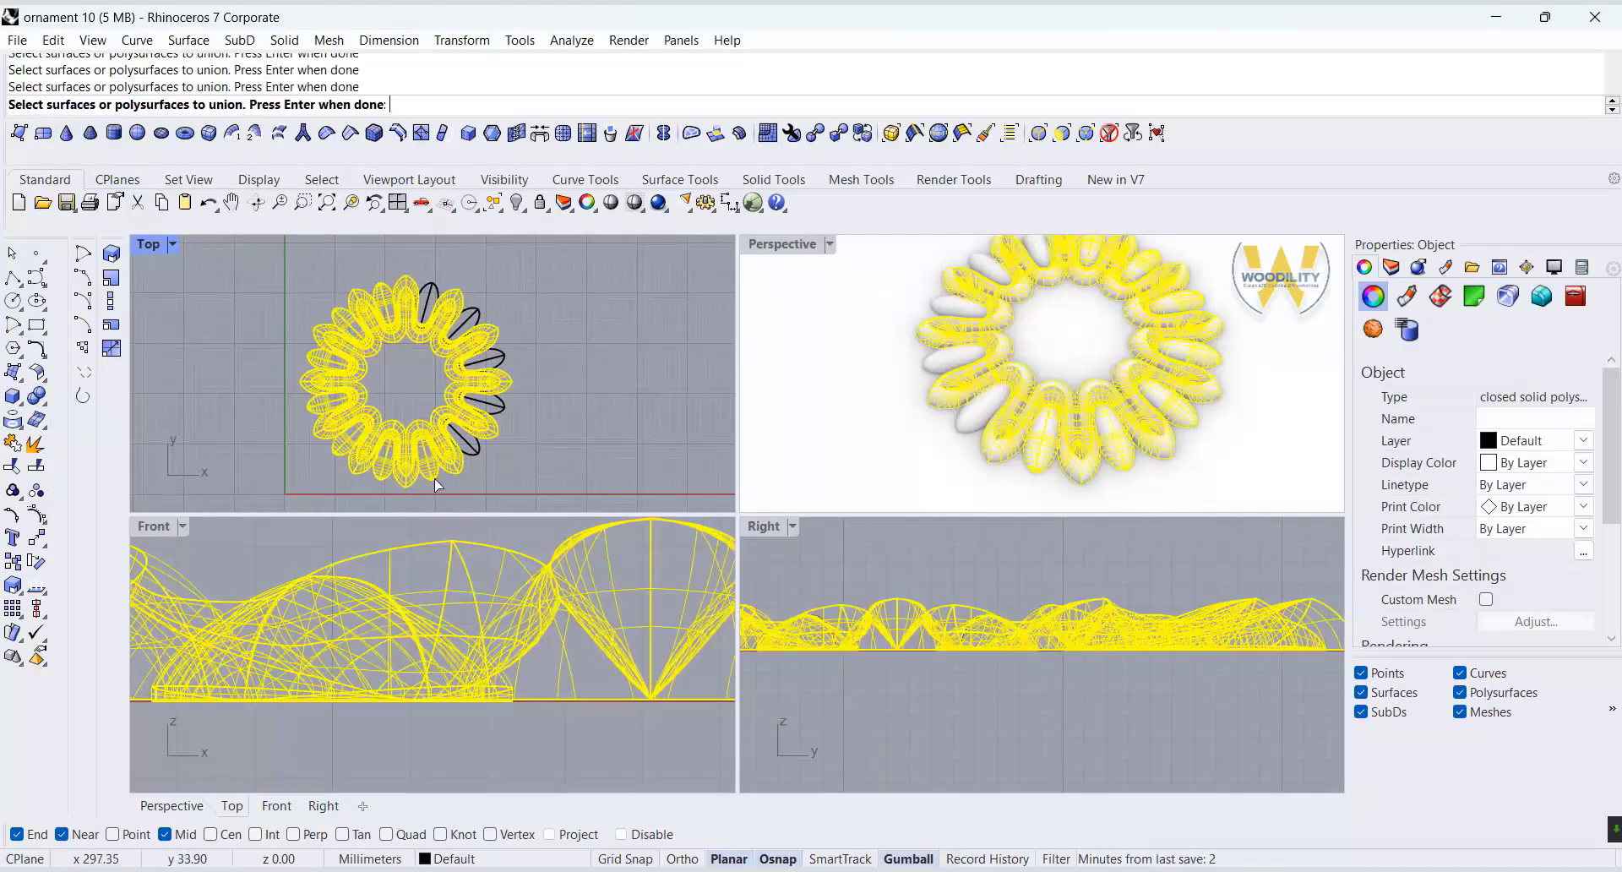
{"action": "key", "text": "Return"}
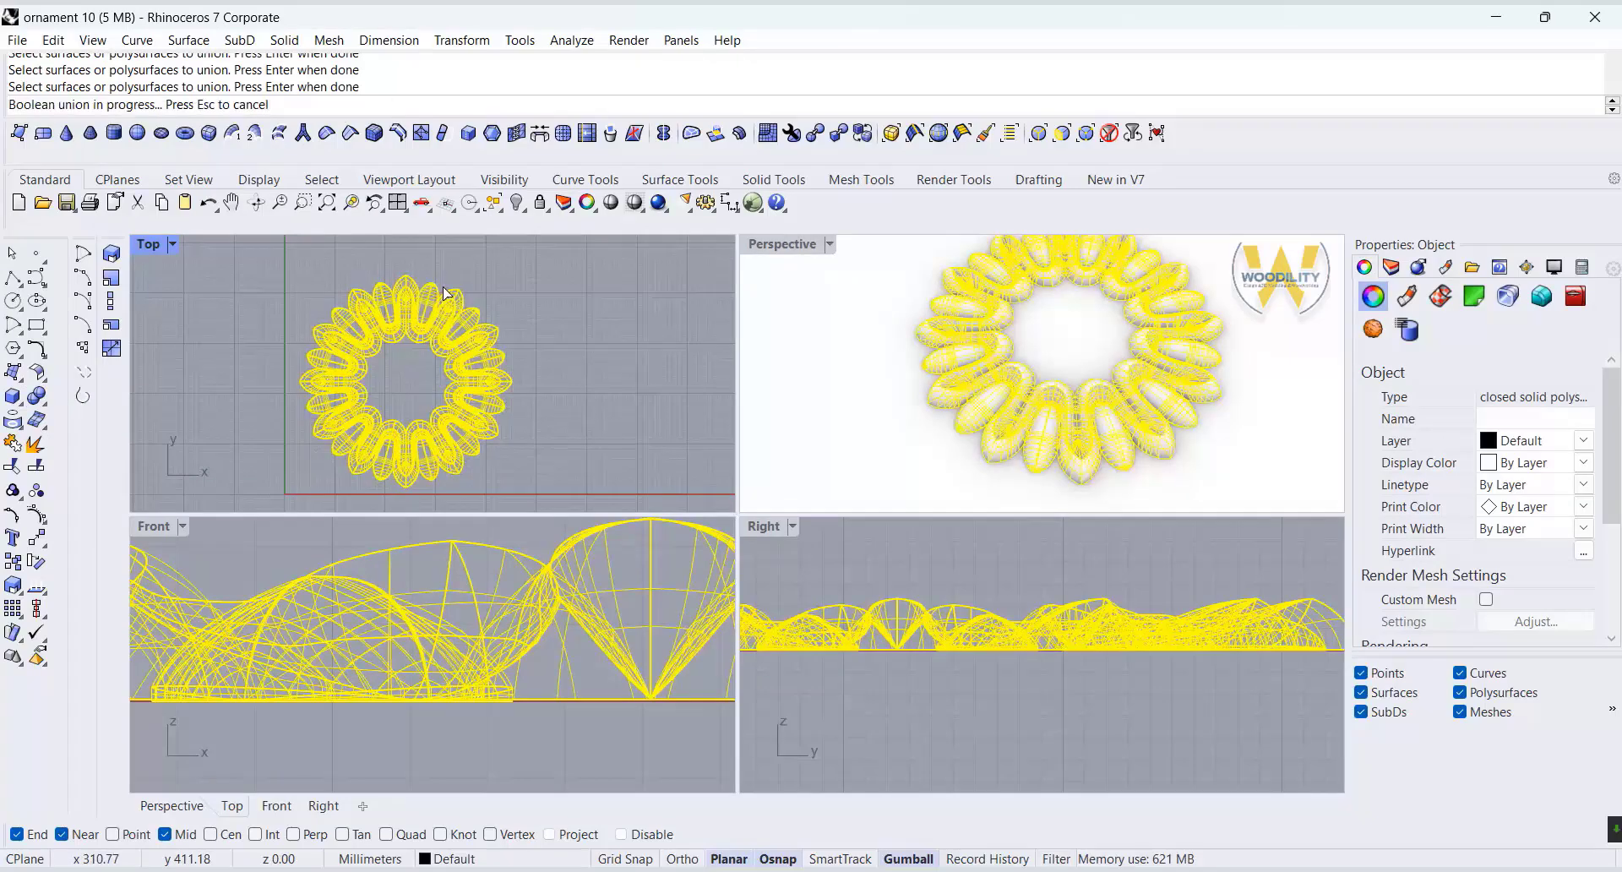
Maximize the Perspective view and create a new Metal material.
{"action": "left_click", "coordinate": [768, 436]}
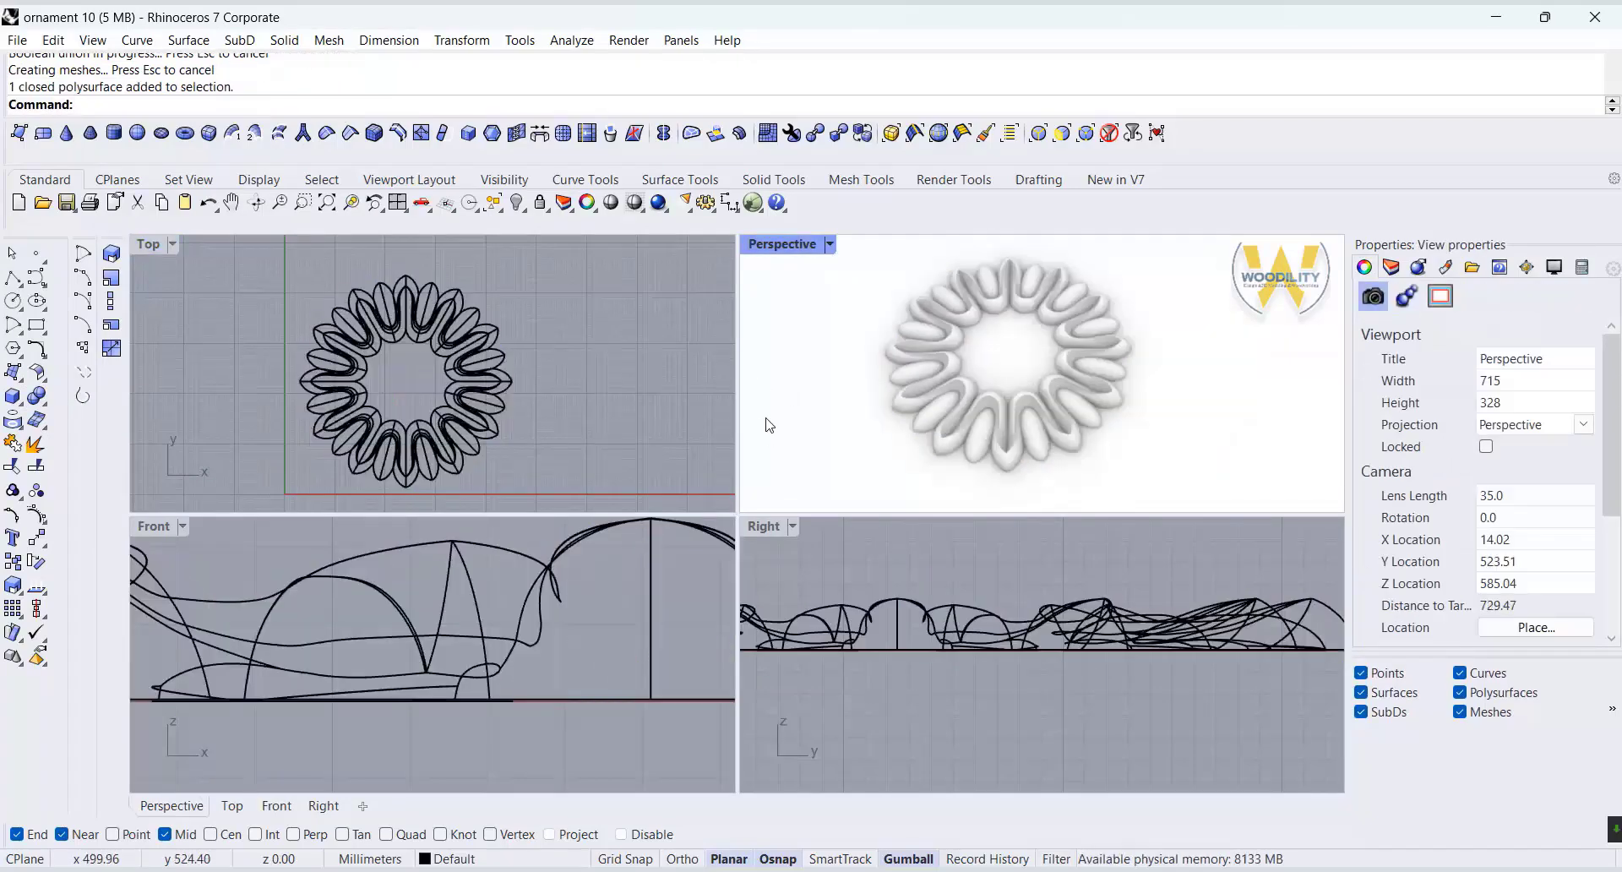
{"action": "double_click", "coordinate": [798, 246]}
{"action": "left_click", "coordinate": [1418, 267]}
{"action": "left_click", "coordinate": [1477, 323]}
{"action": "left_click", "coordinate": [1339, 503]}
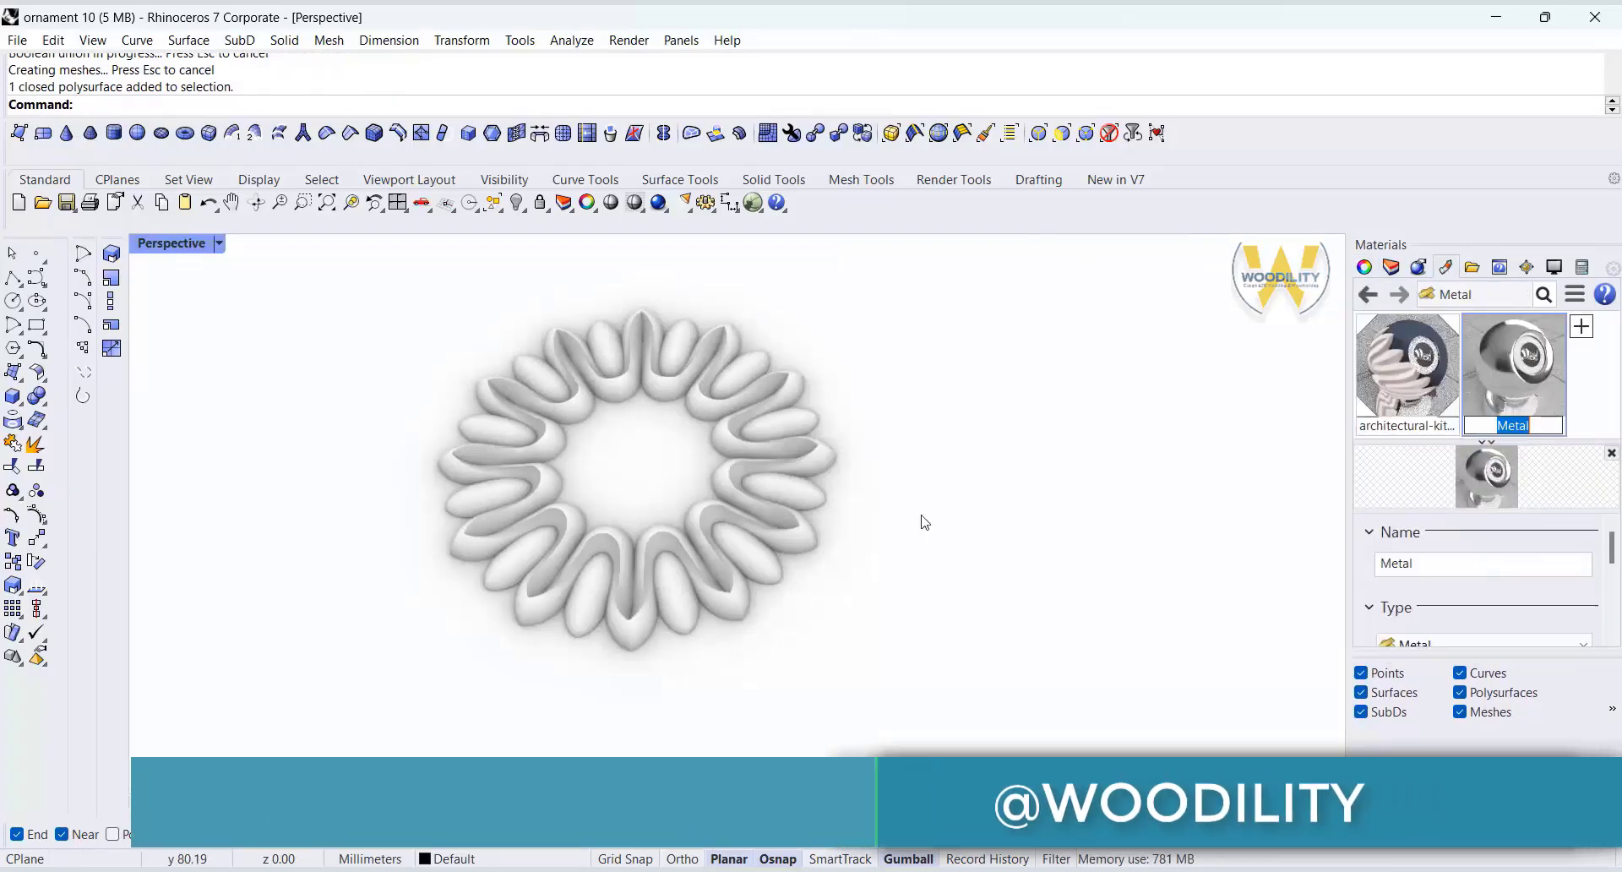
Assign the Metal material to the unified rosette and deselect it.
{"action": "key", "text": "ctrl+a"}
{"action": "right_click", "coordinate": [1521, 380]}
{"action": "left_click", "coordinate": [1376, 21]}
{"action": "left_click", "coordinate": [972, 473]}
{"action": "right_click_drag", "start_coordinate": [946, 482], "coordinate": [928, 526]}
{"action": "scroll", "coordinate": [1451, 573], "scroll_direction": "down", "scroll_amount": 1}
{"action": "scroll", "coordinate": [1451, 573], "scroll_direction": "down", "scroll_amount": 1}
Try other preset metal colors such as Copper, and set the Metal material's color to Titanium.
{"action": "left_click", "coordinate": [1508, 564]}
{"action": "left_click", "coordinate": [864, 457]}
{"action": "left_click", "coordinate": [872, 384]}
{"action": "left_click", "coordinate": [868, 345]}
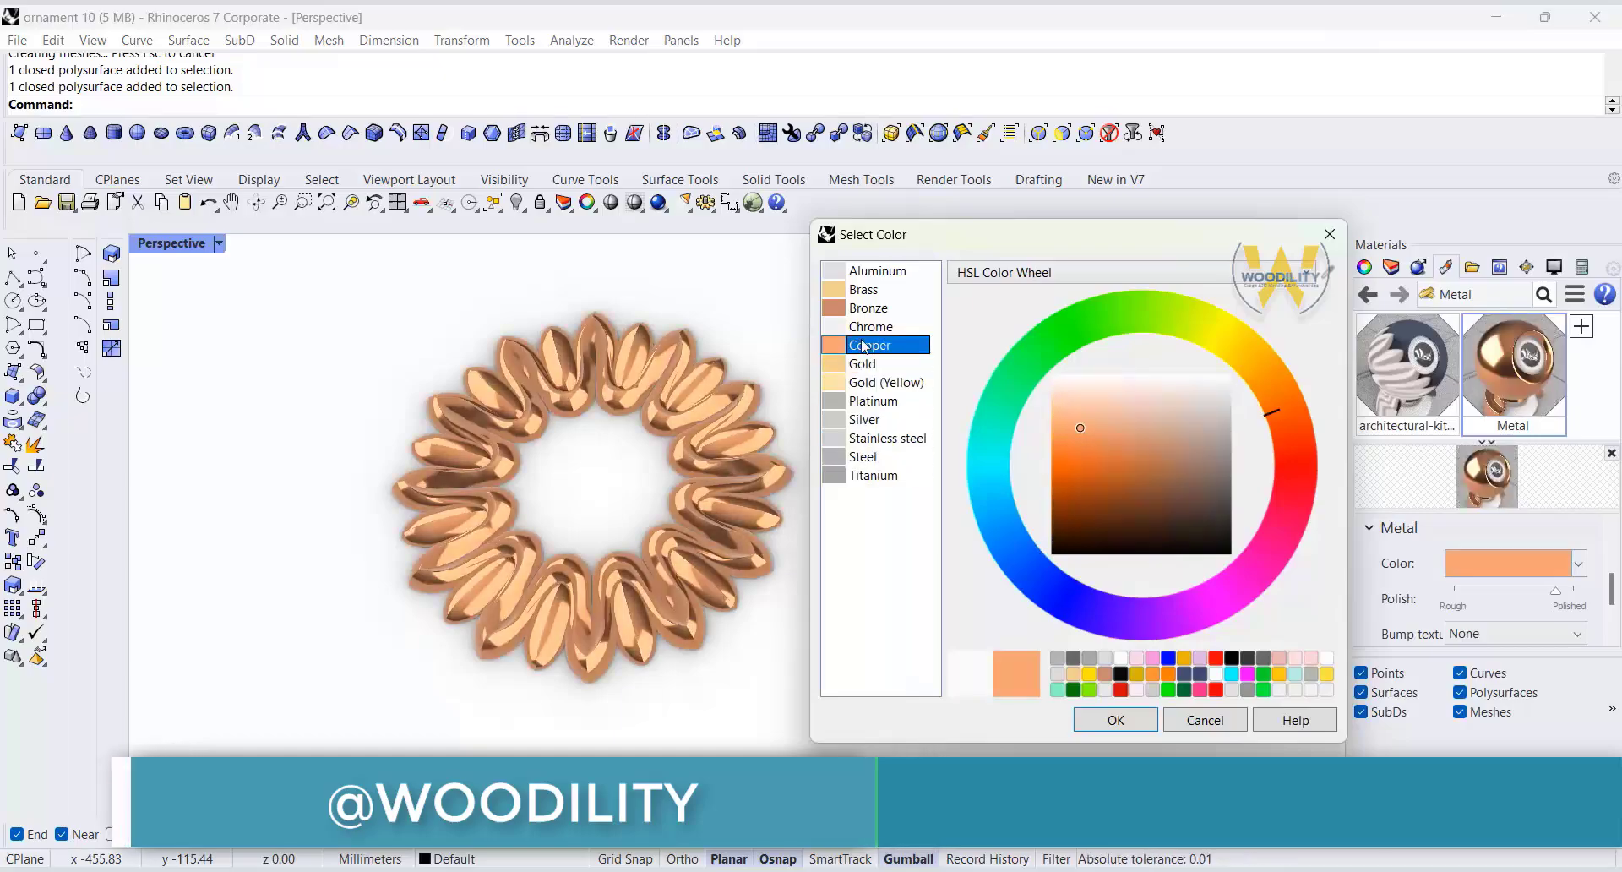
{"action": "left_click", "coordinate": [871, 475]}
{"action": "left_click", "coordinate": [1115, 720]}
{"action": "right_click_drag", "start_coordinate": [769, 460], "coordinate": [743, 433]}
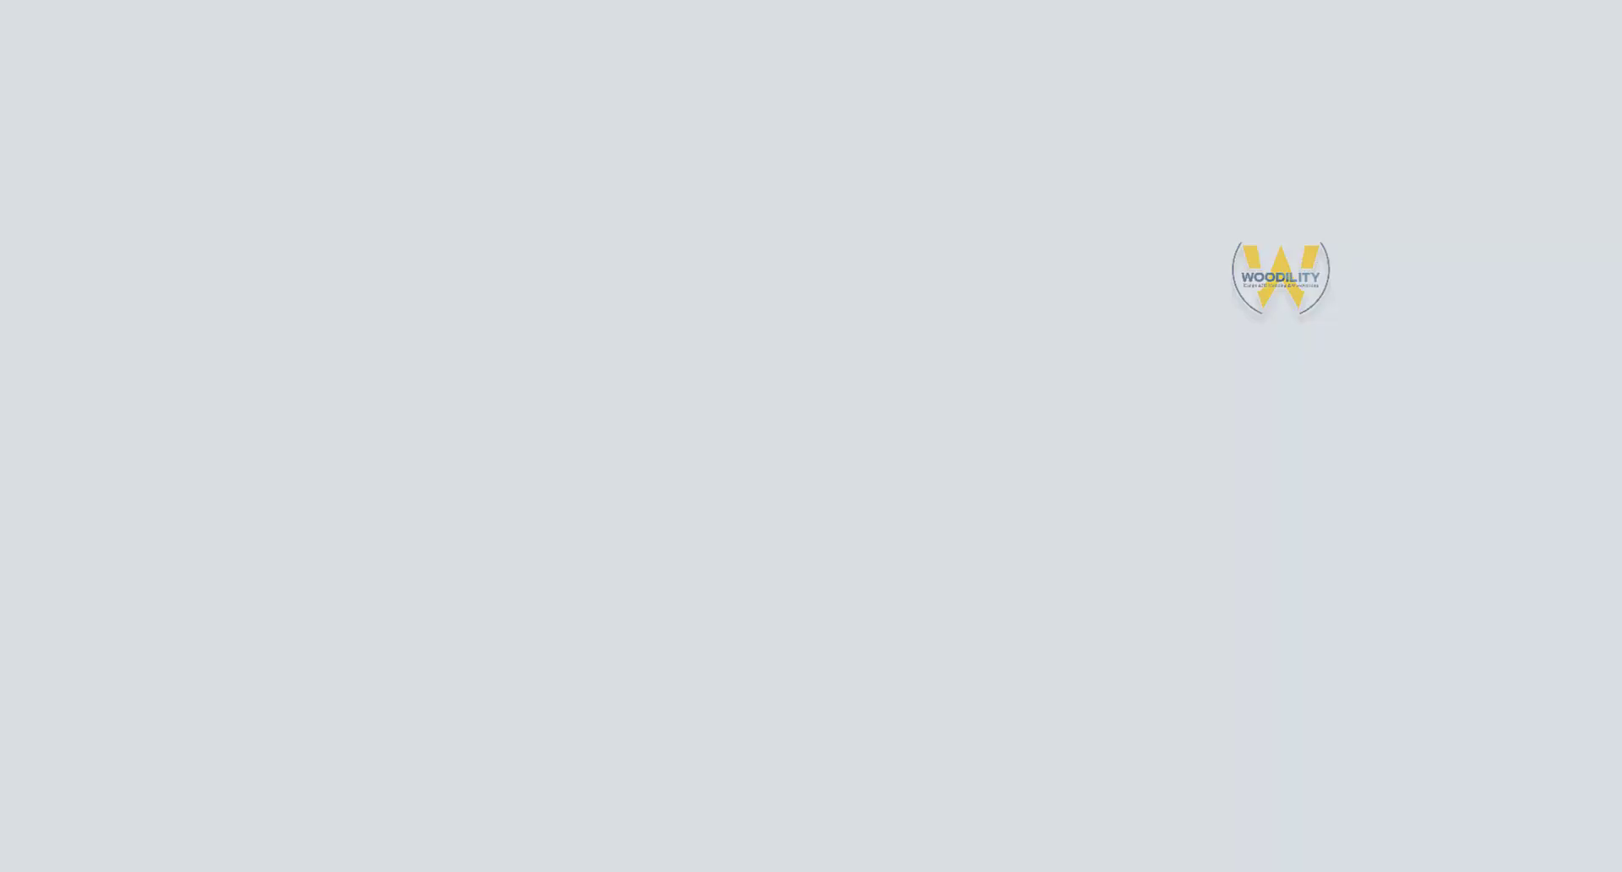